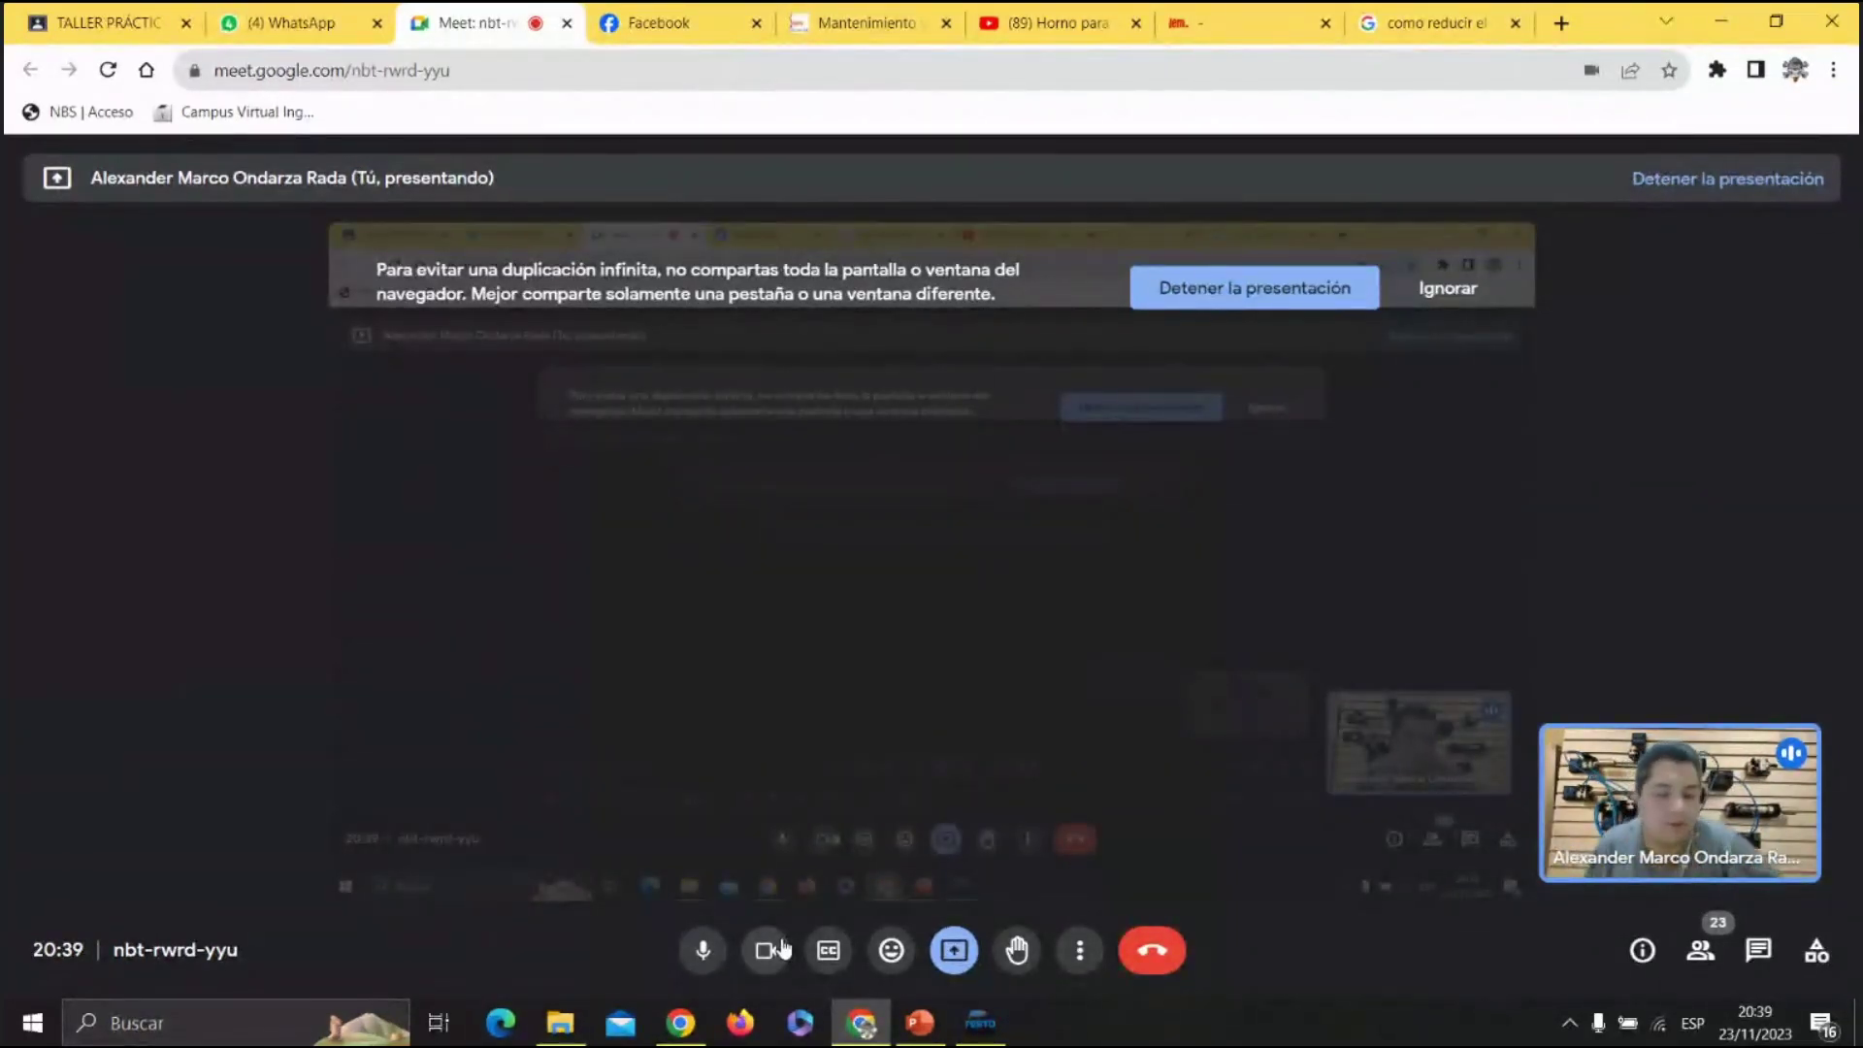
Present the screen in the meeting and switch to Excel with the INSCRITOS TALLER NEUMATICA Y ELECTRONEUMATICA workbook.
{"action": "left_click", "coordinate": [957, 943]}
{"action": "left_click", "coordinate": [1043, 876]}
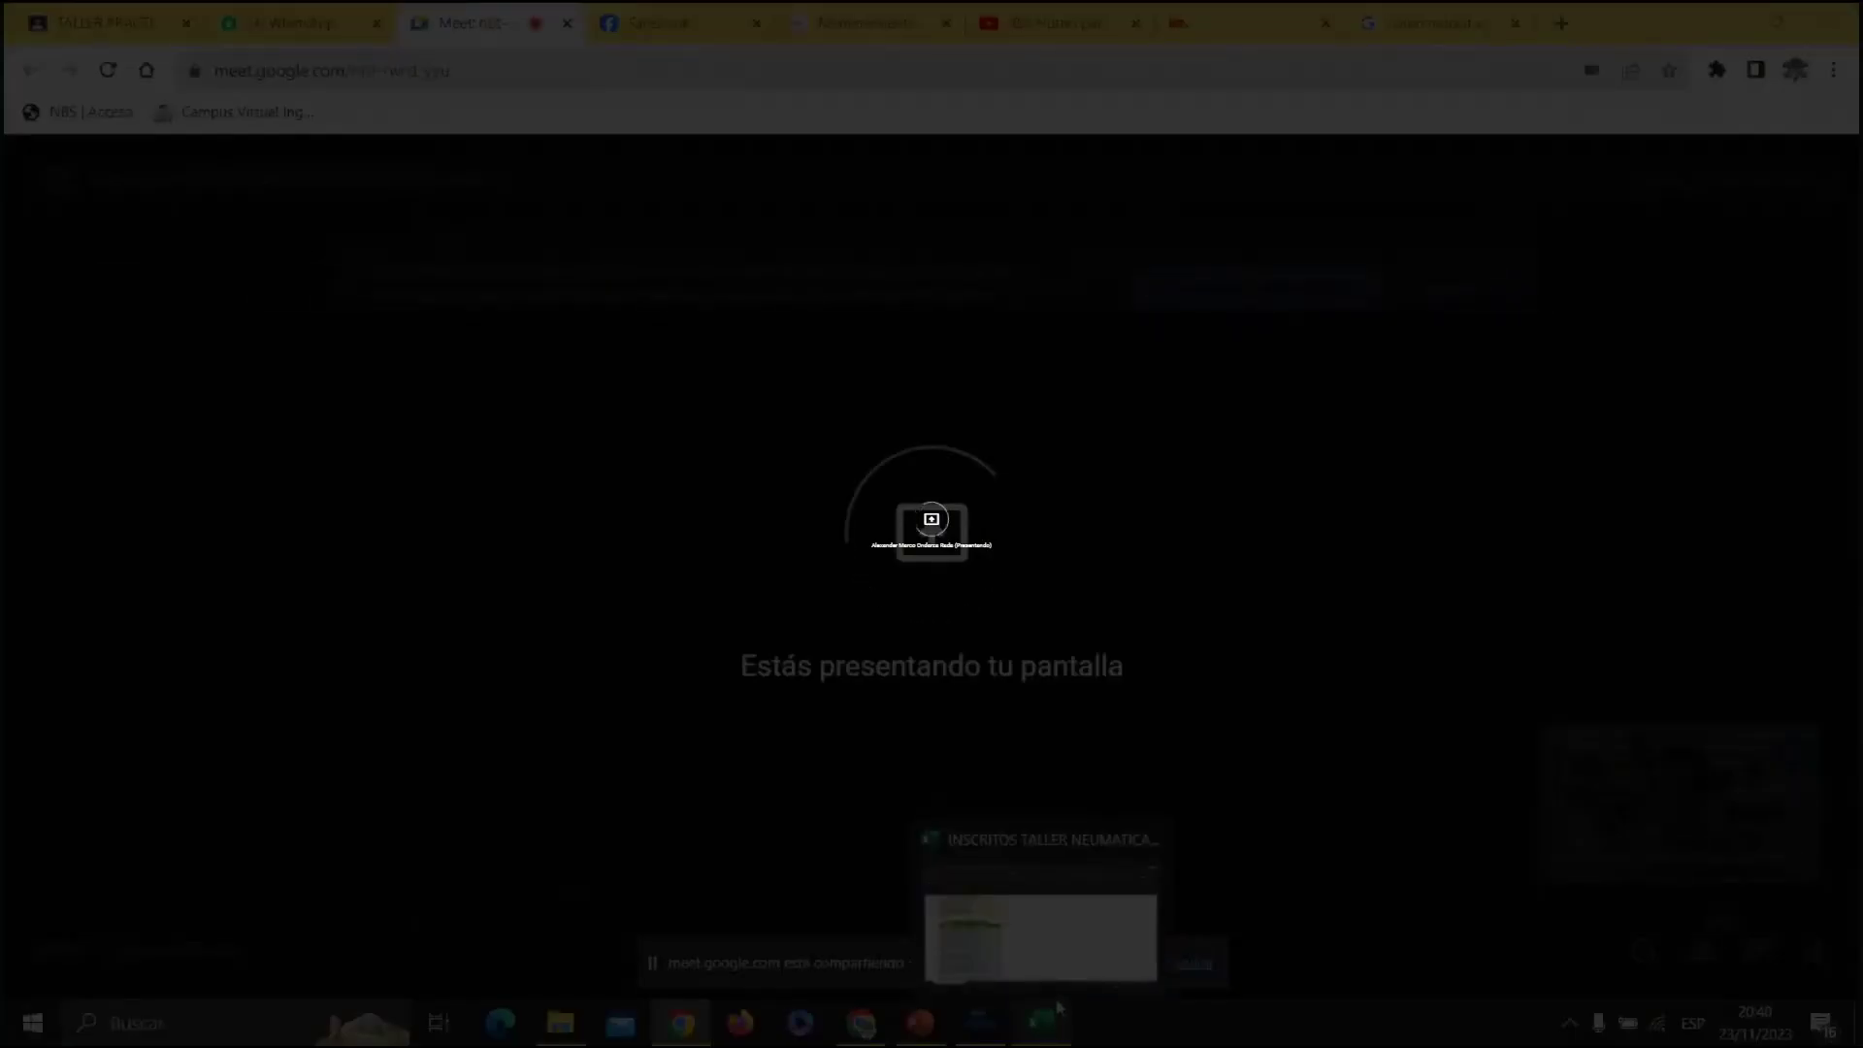
{"action": "left_click", "coordinate": [1059, 1008]}
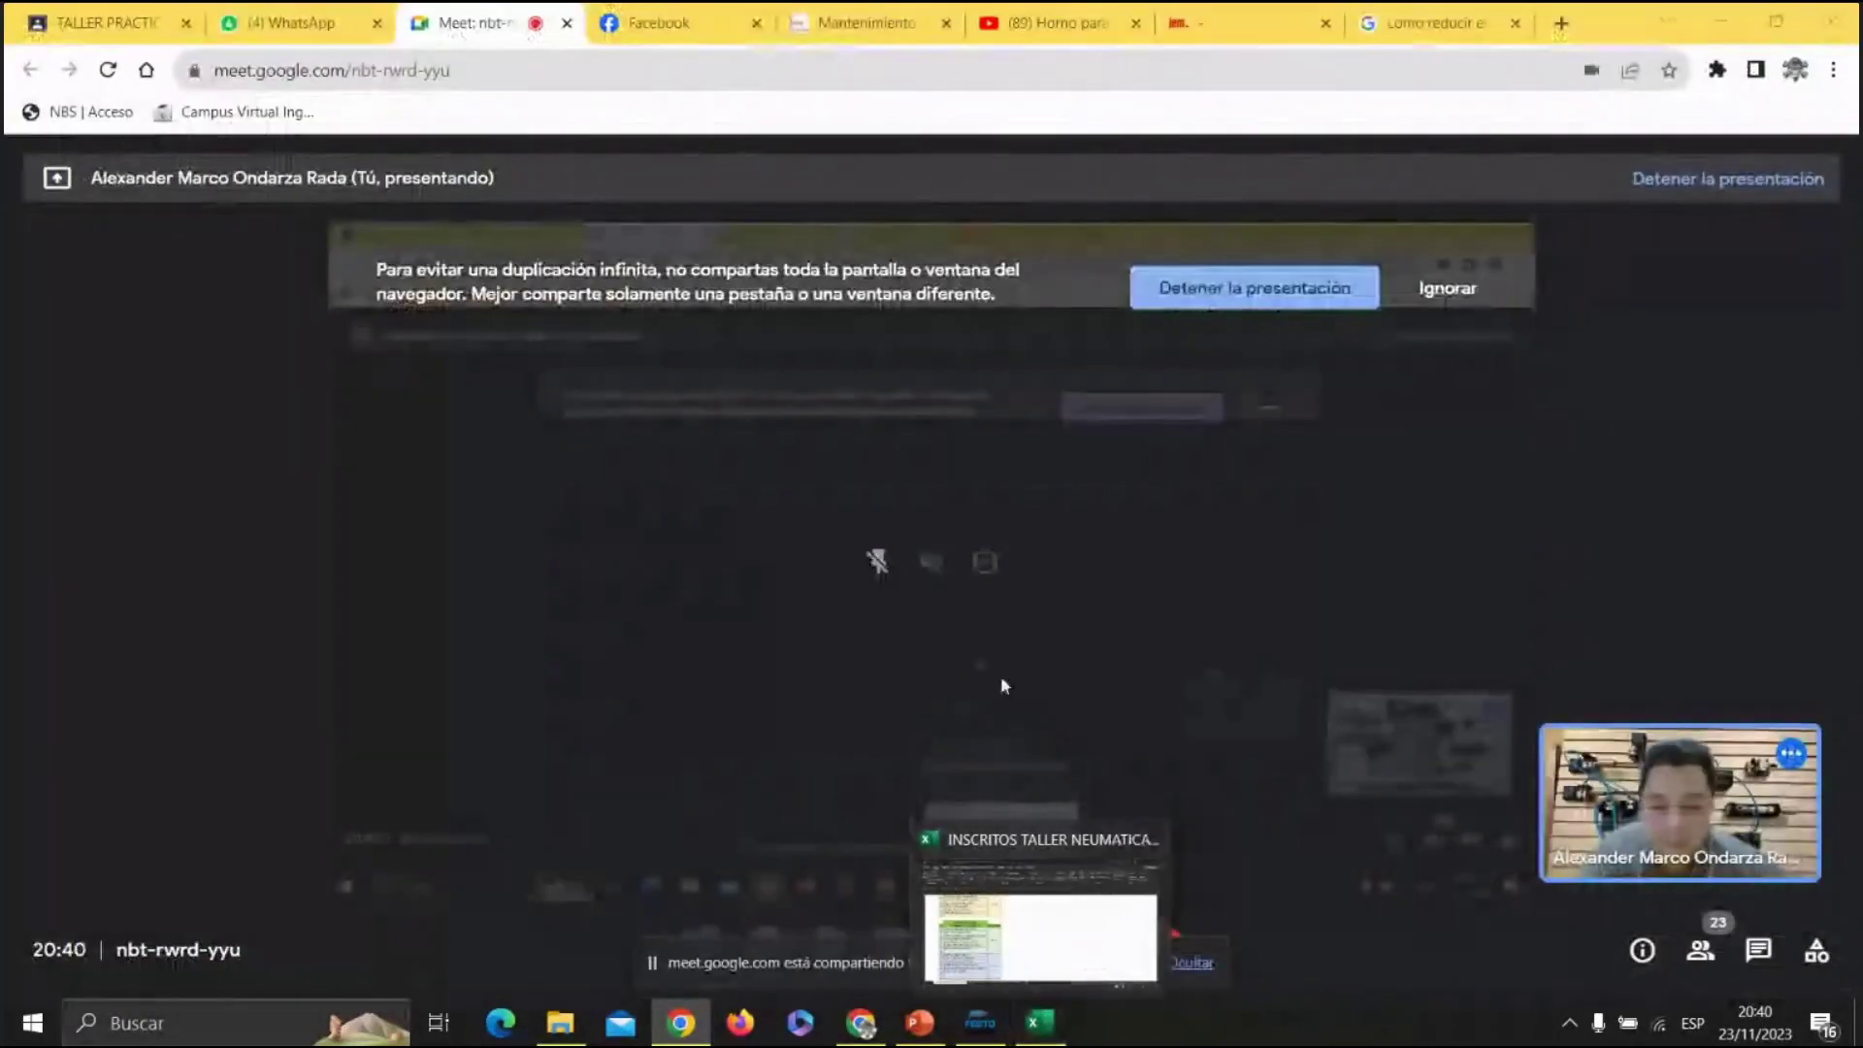
{"action": "left_click", "coordinate": [745, 478]}
Examine Friday's 10:00 group with its empty slots 7 and 8, and the groups below down to Saturday's 08:00 list.
{"action": "scroll", "coordinate": [745, 479], "scroll_direction": "up", "scroll_amount": 7}
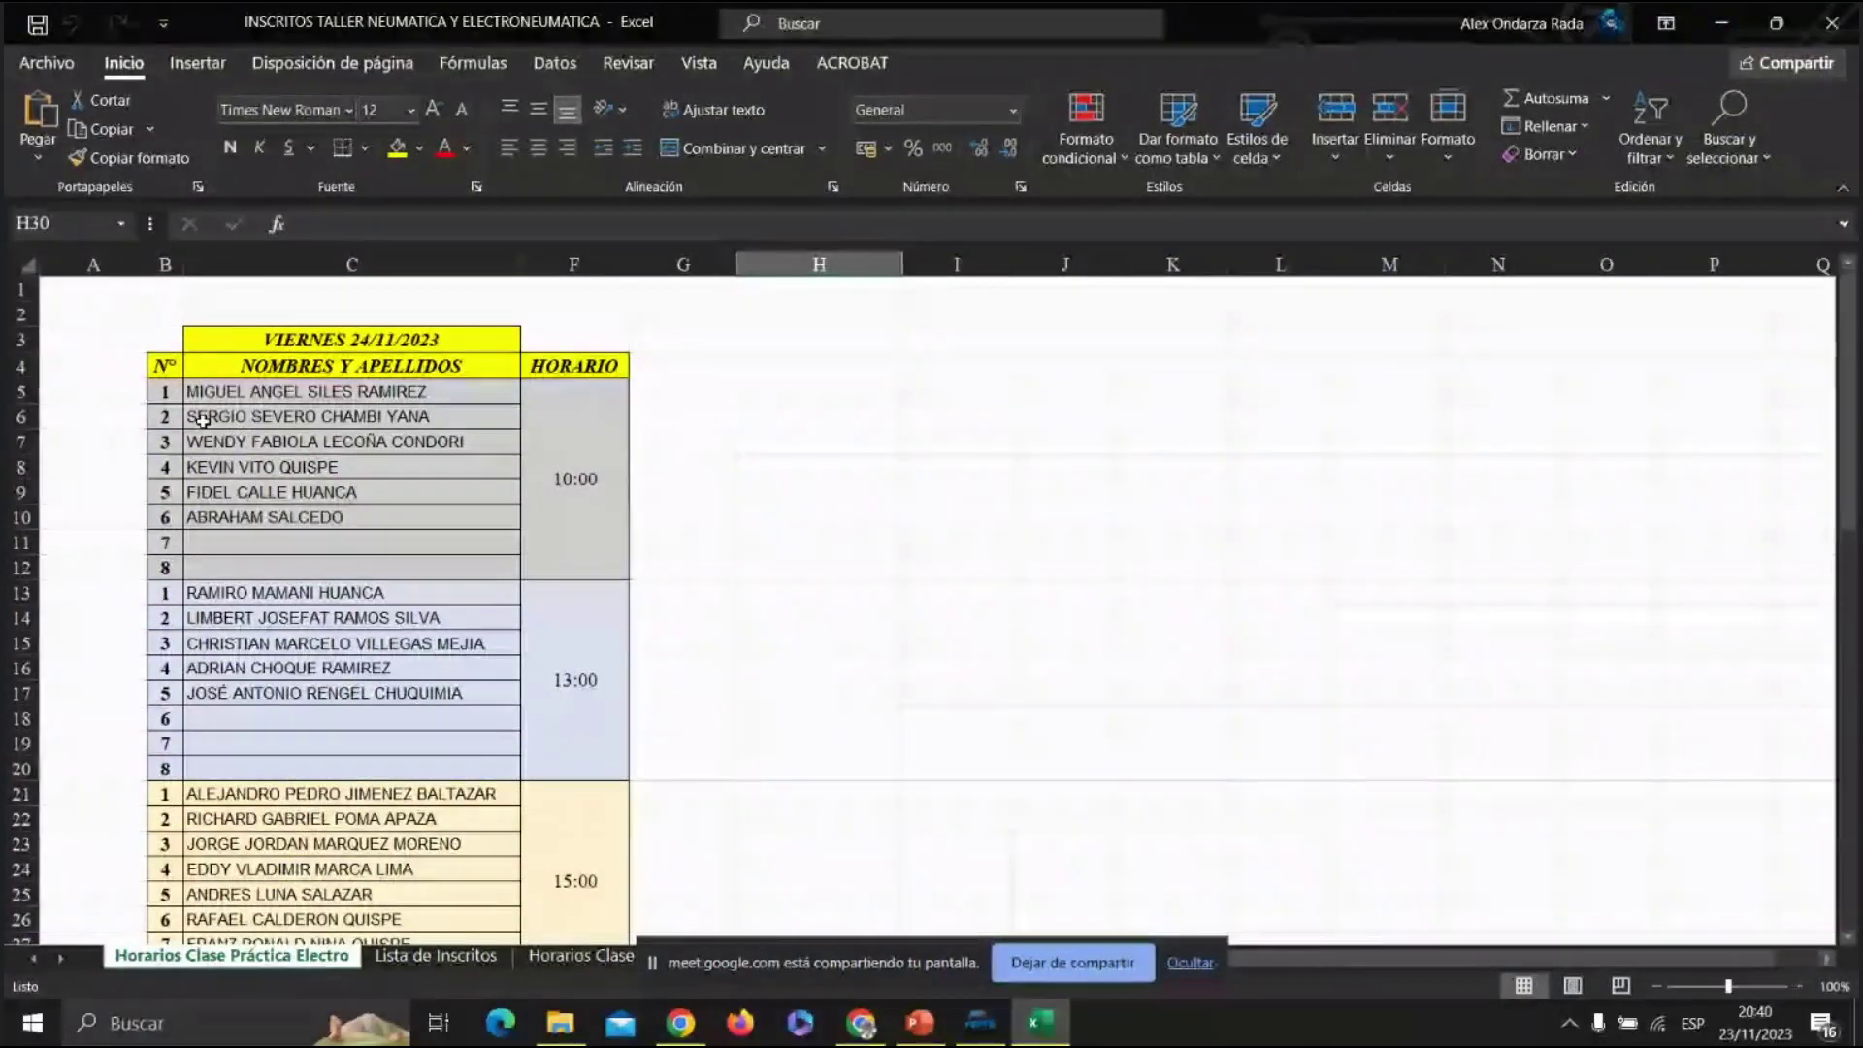
{"action": "left_click_drag", "start_coordinate": [163, 391], "coordinate": [626, 551]}
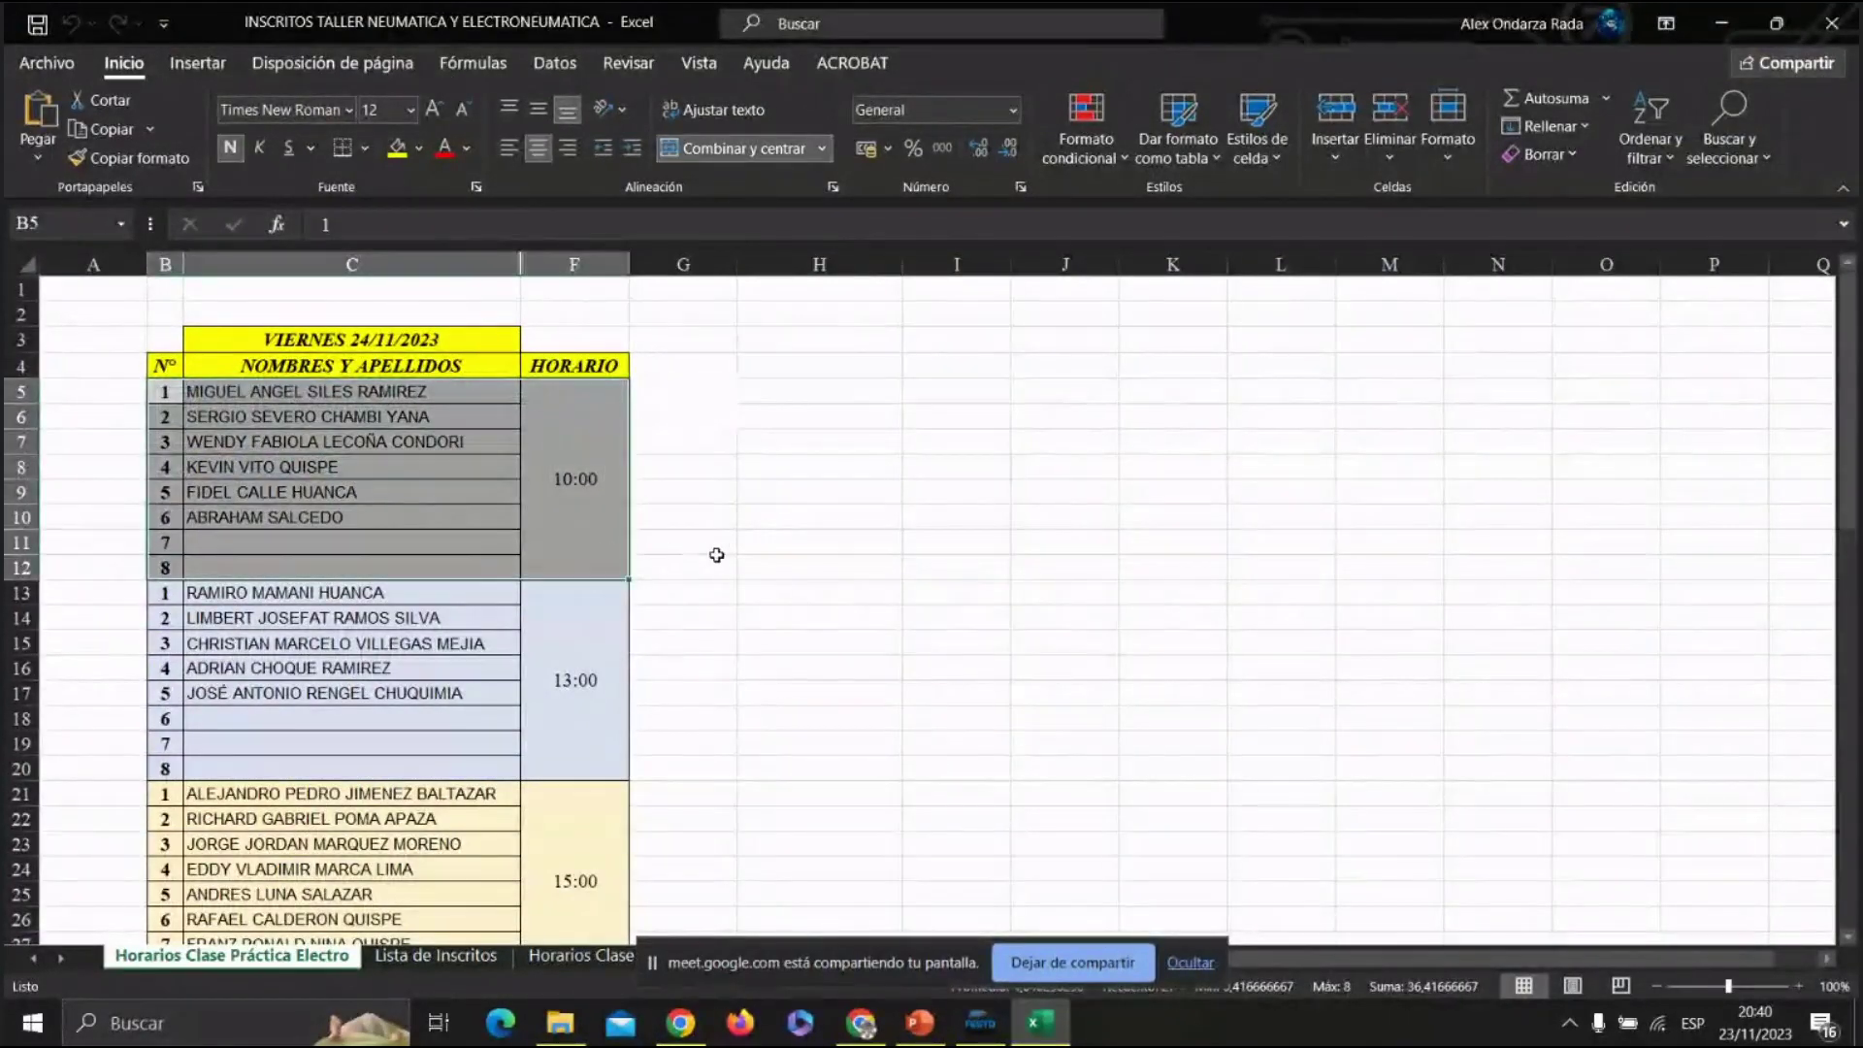
{"action": "scroll", "coordinate": [719, 553], "scroll_direction": "down", "scroll_amount": 2}
{"action": "scroll", "coordinate": [723, 554], "scroll_direction": "up", "scroll_amount": 2}
{"action": "scroll", "coordinate": [724, 553], "scroll_direction": "down", "scroll_amount": 2}
{"action": "scroll", "coordinate": [574, 508], "scroll_direction": "up", "scroll_amount": 2}
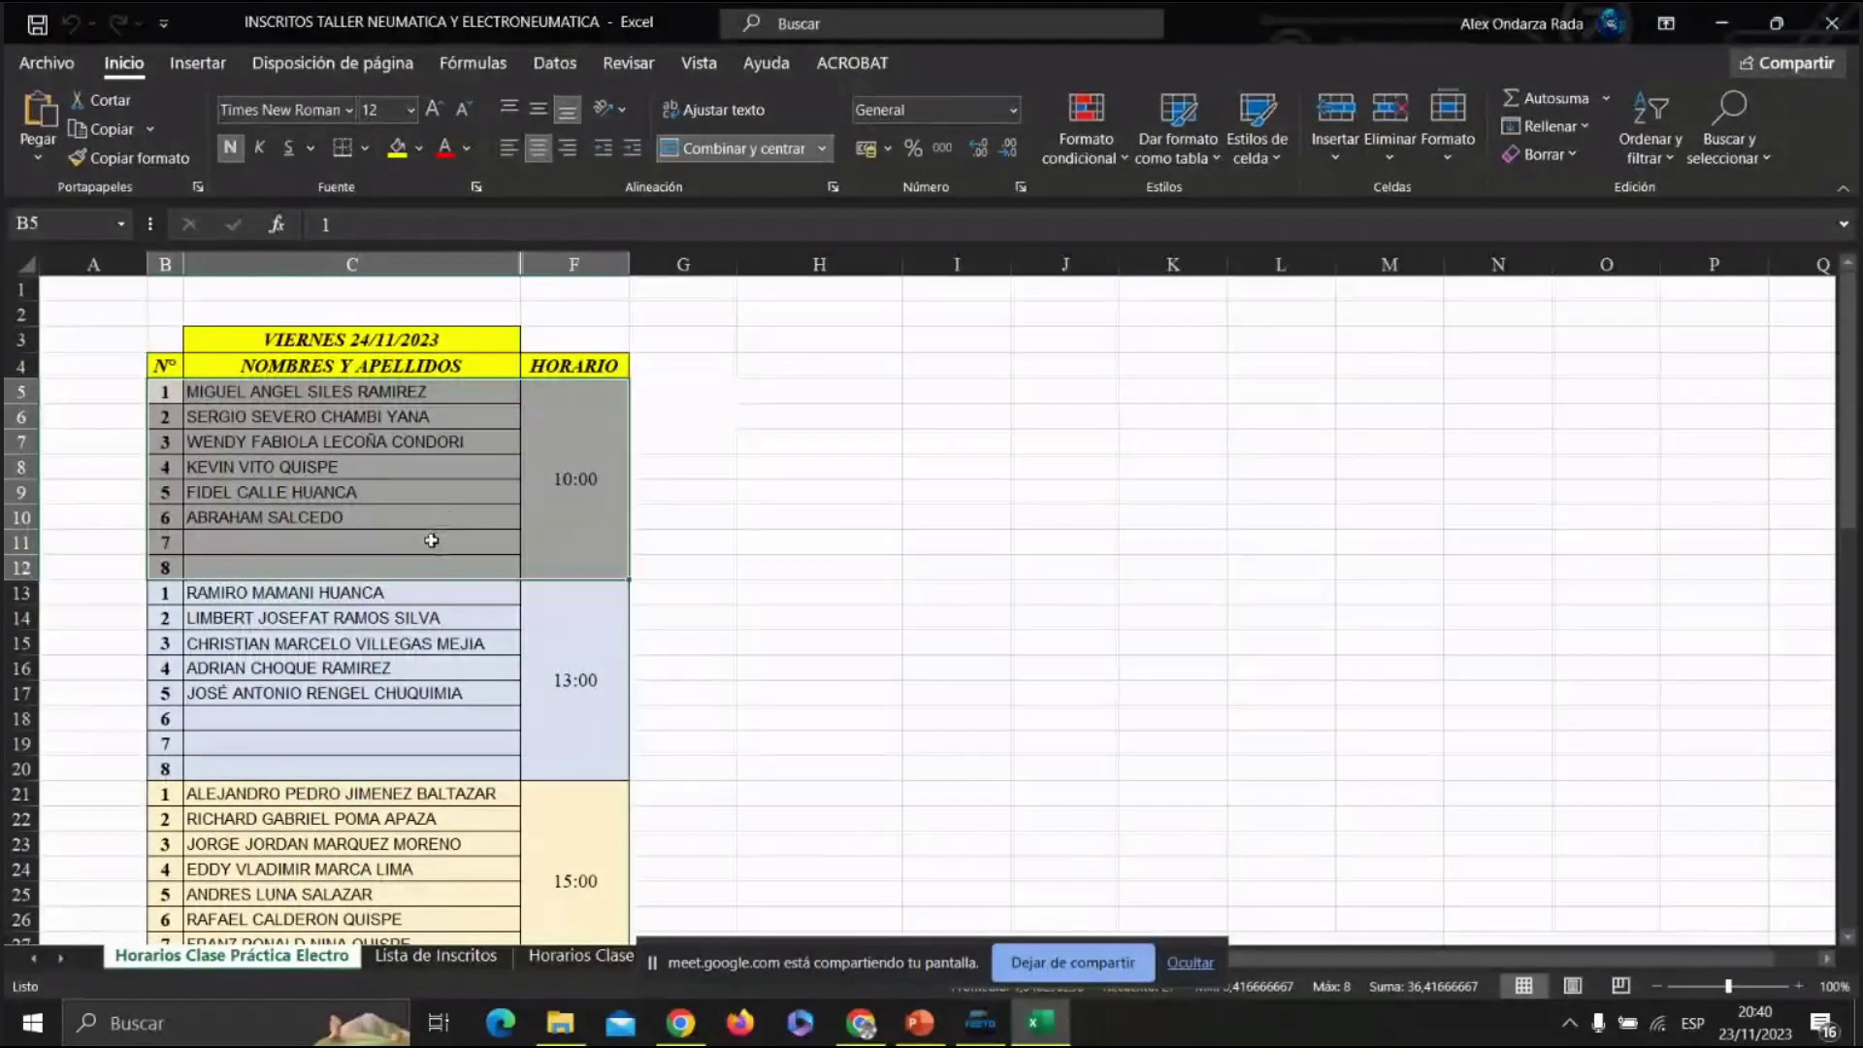
{"action": "left_click_drag", "start_coordinate": [431, 541], "coordinate": [429, 561]}
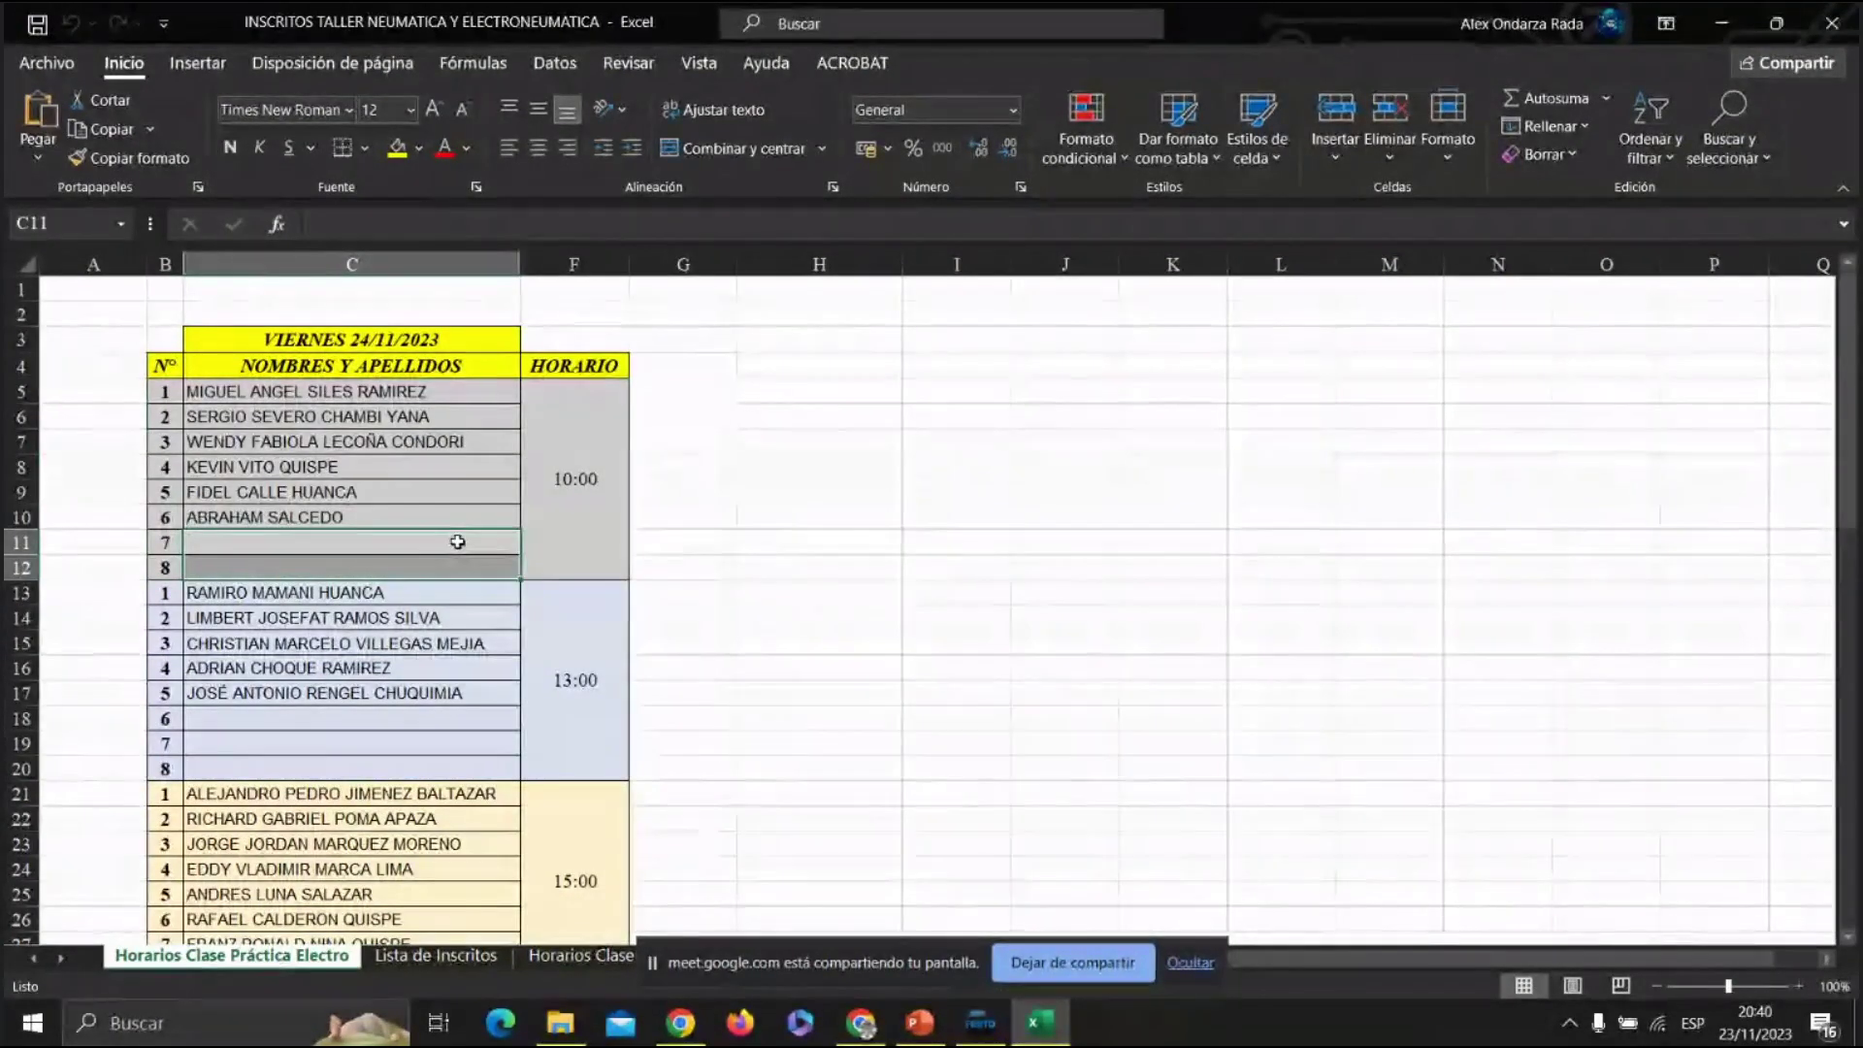
{"action": "scroll", "coordinate": [465, 538], "scroll_direction": "down", "scroll_amount": 3}
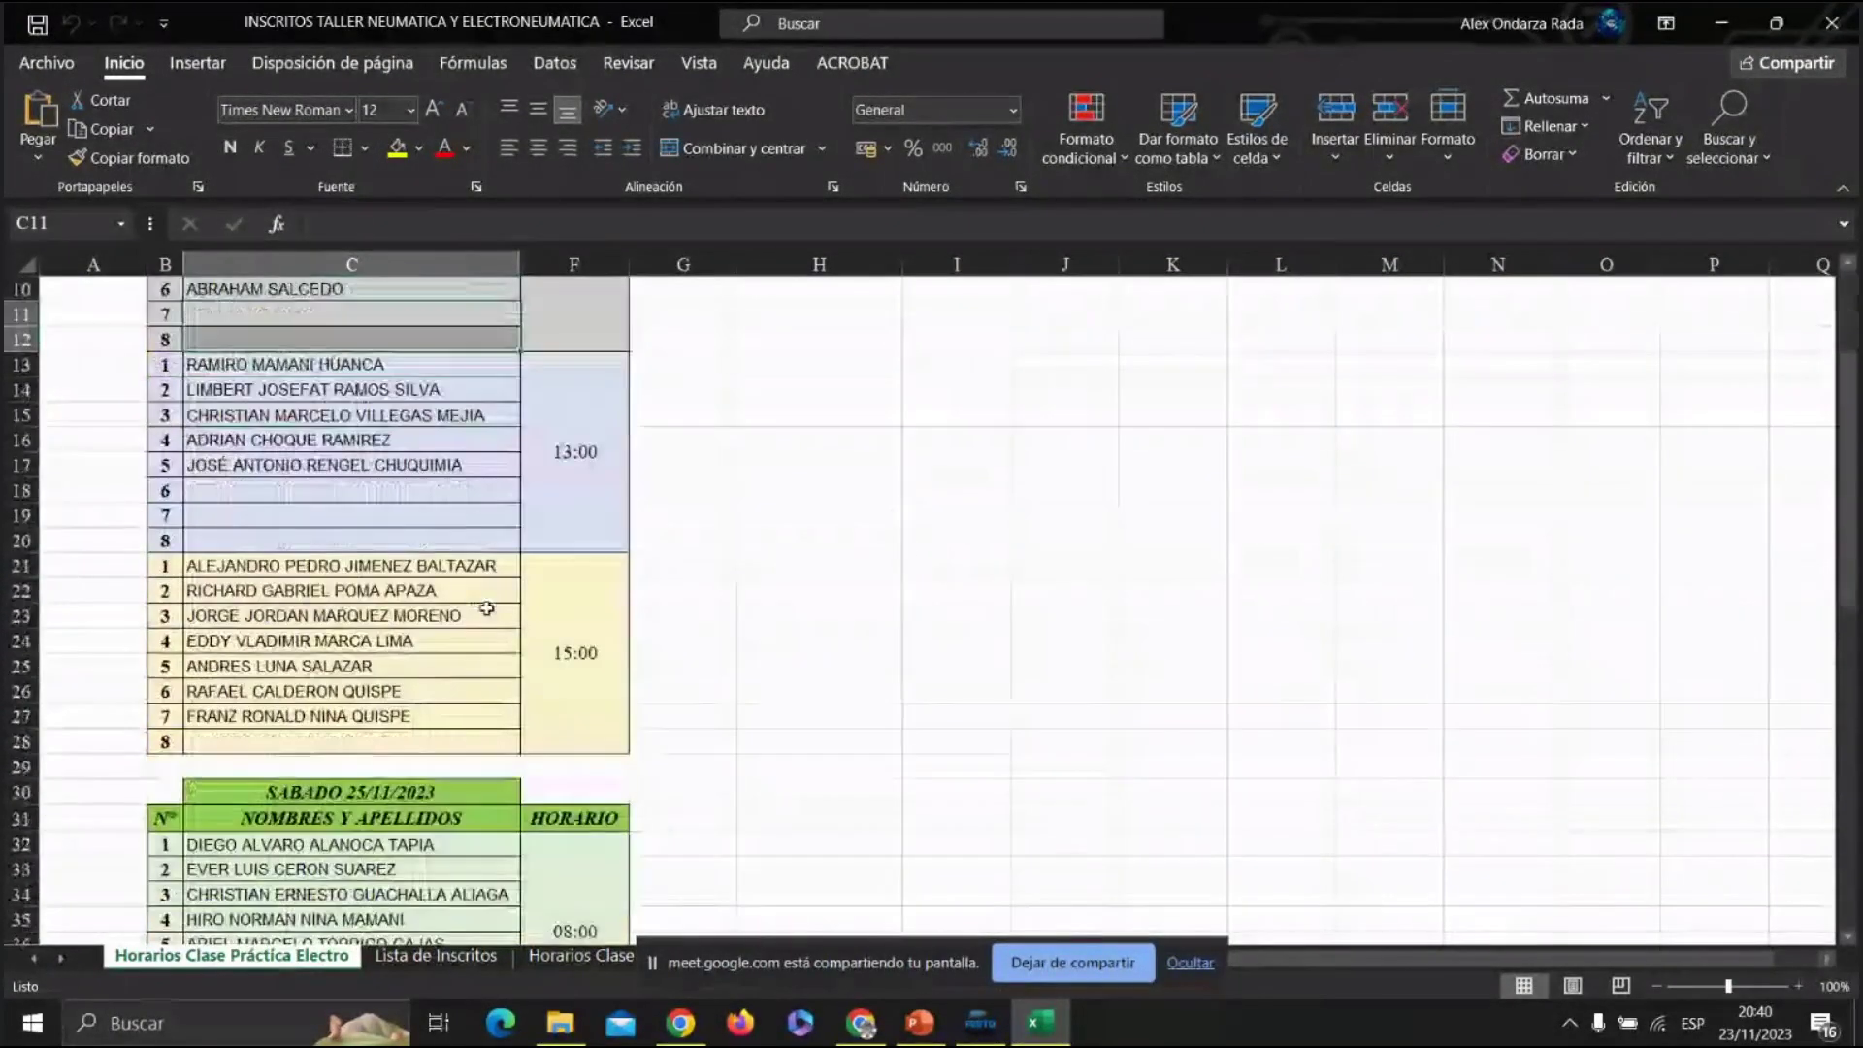
{"action": "scroll", "coordinate": [437, 621], "scroll_direction": "down", "scroll_amount": 3}
{"action": "left_click", "coordinate": [389, 691]}
{"action": "scroll", "coordinate": [388, 691], "scroll_direction": "up", "scroll_amount": 6}
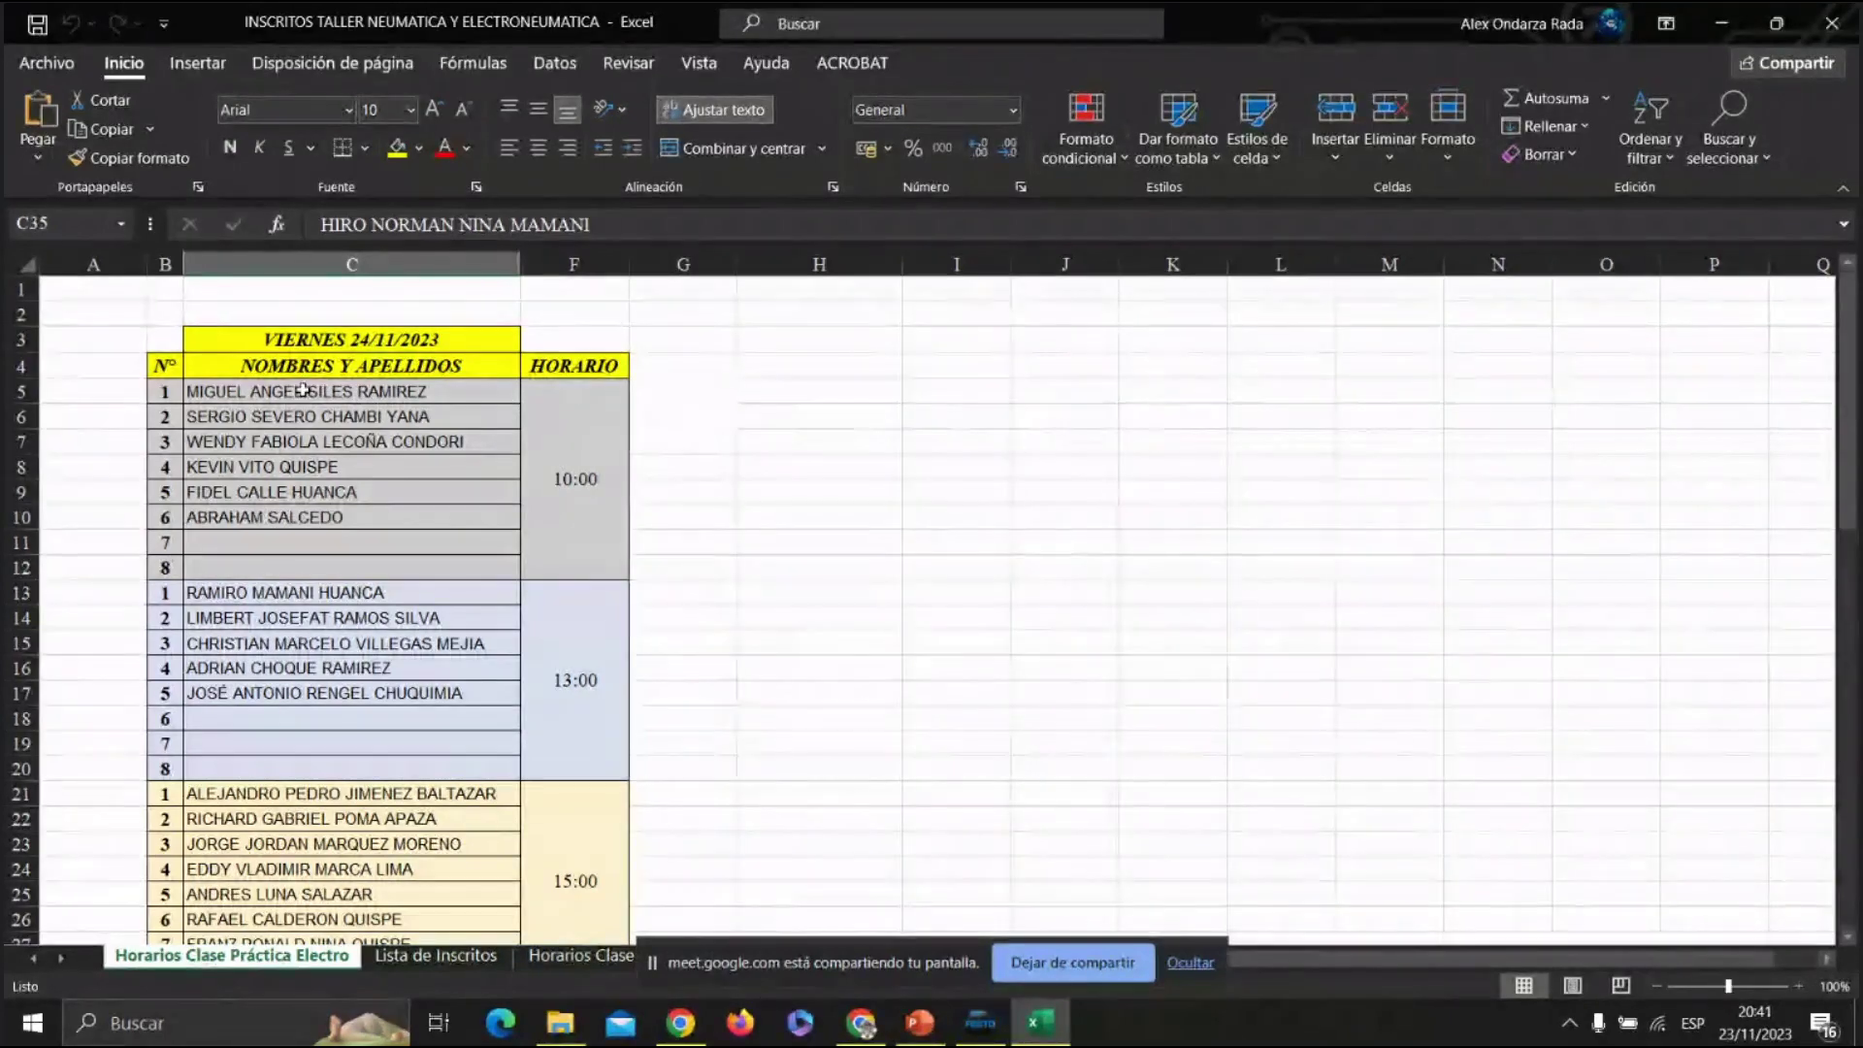
Review the participants of Friday's 10:00 group and each entry of Friday's 13:00 group.
{"action": "mouse_move", "coordinate": [580, 428]}
{"action": "left_mouse_down"}
{"action": "mouse_move", "coordinate": [150, 407]}
{"action": "mouse_move", "coordinate": [575, 427]}
{"action": "left_mouse_up"}
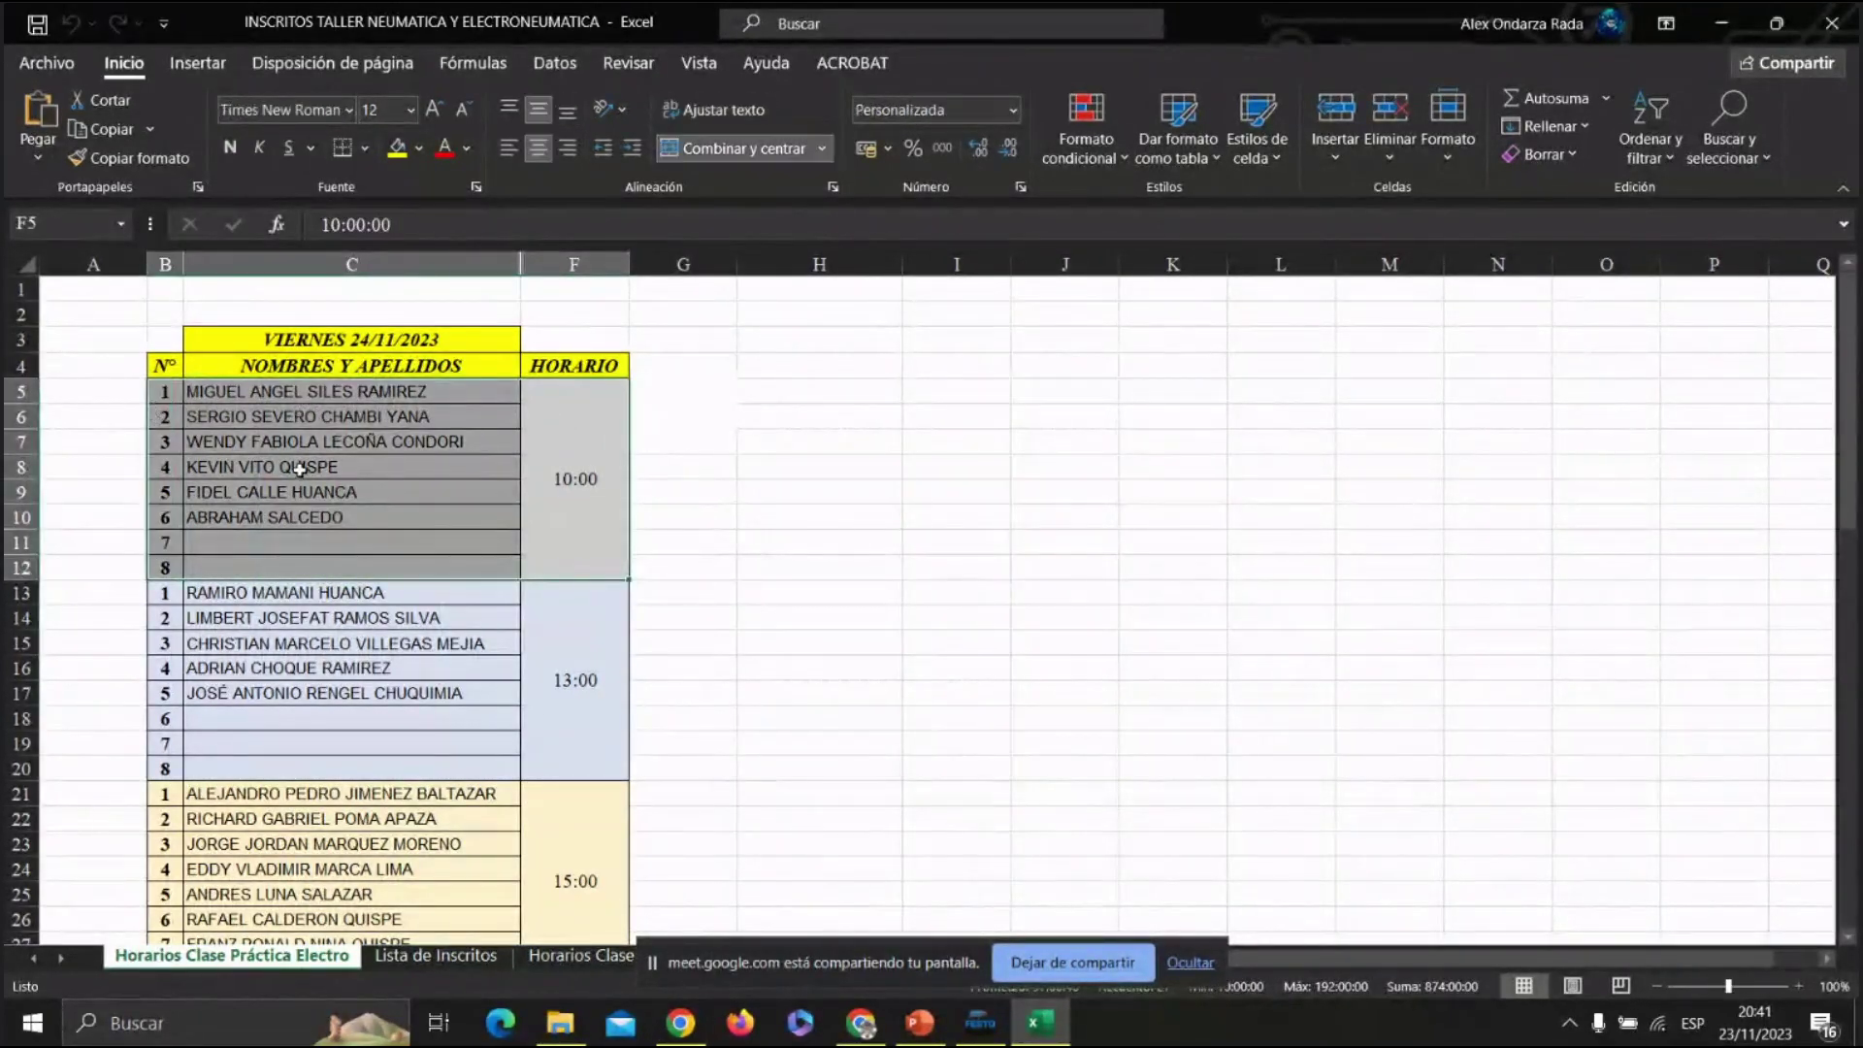
{"action": "scroll", "coordinate": [593, 546], "scroll_direction": "down", "scroll_amount": 1}
{"action": "left_click_drag", "start_coordinate": [593, 546], "coordinate": [300, 533]}
{"action": "left_click", "coordinate": [353, 517]}
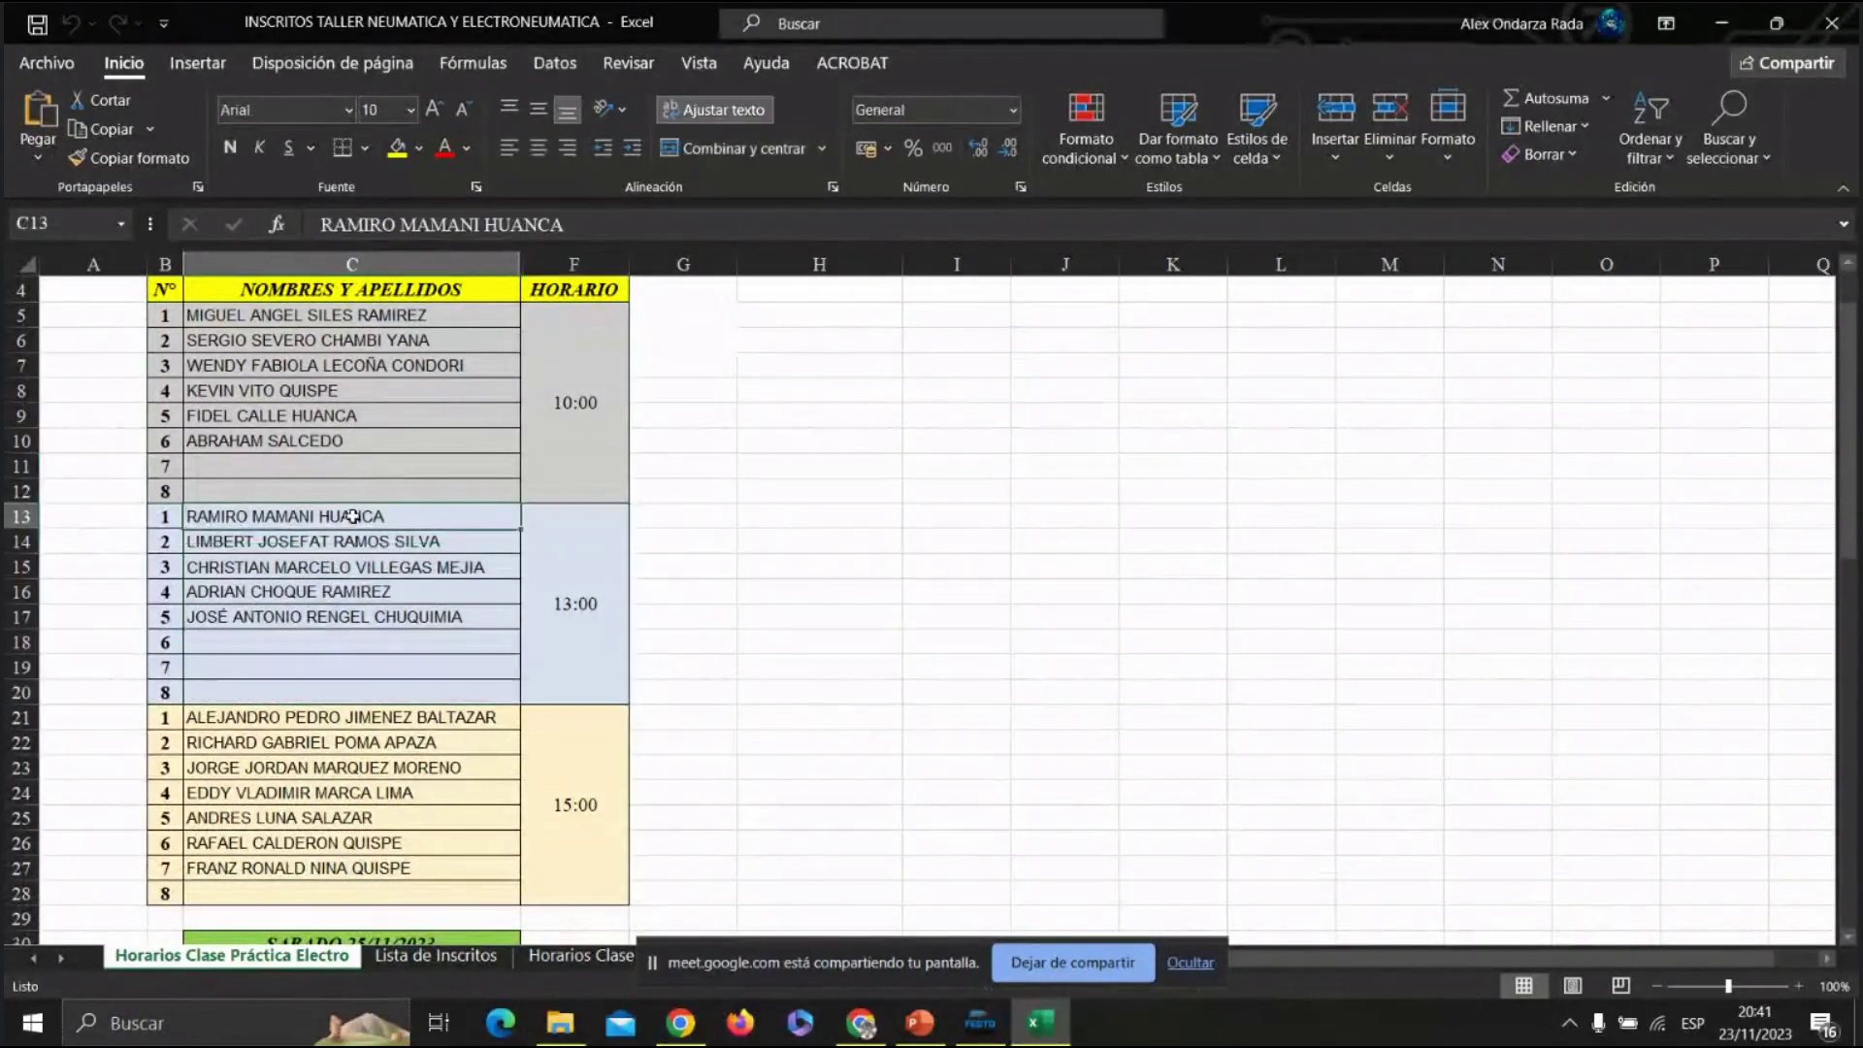
{"action": "left_click", "coordinate": [403, 541]}
{"action": "left_click", "coordinate": [398, 567]}
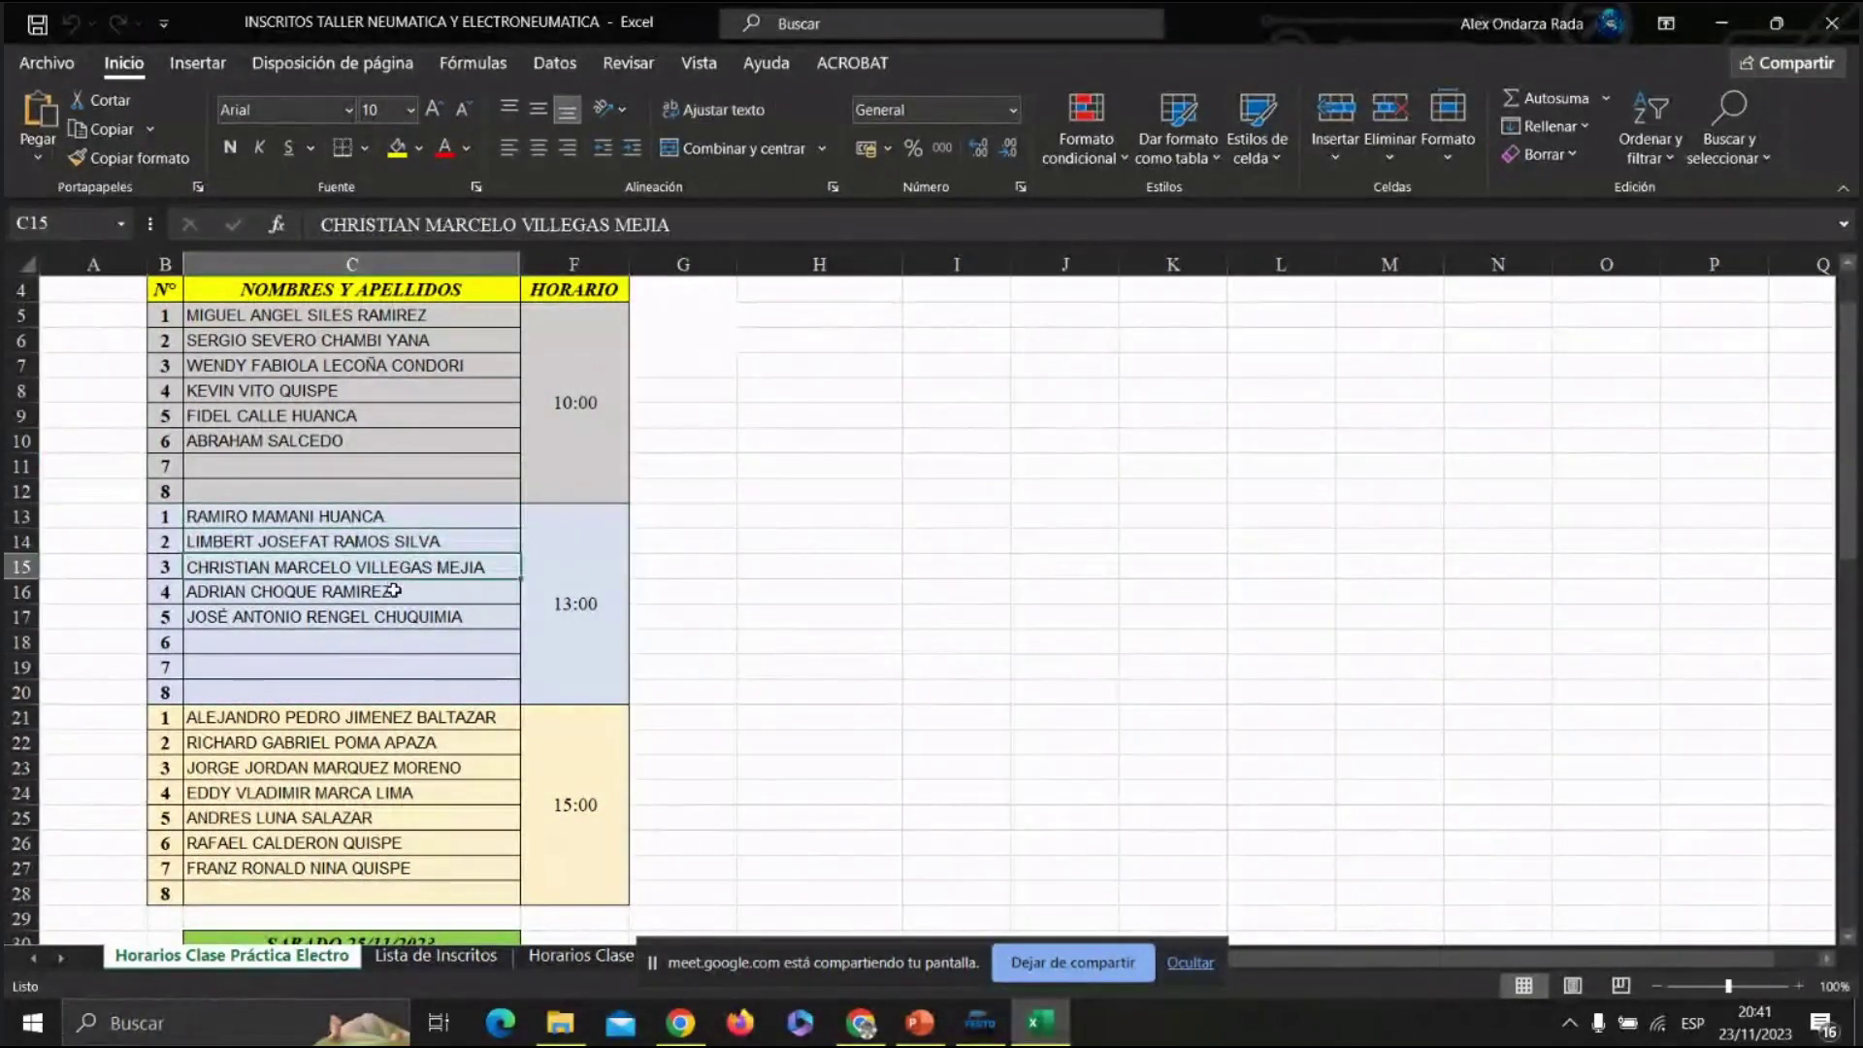
{"action": "left_click", "coordinate": [394, 590]}
{"action": "key", "text": "Down"}
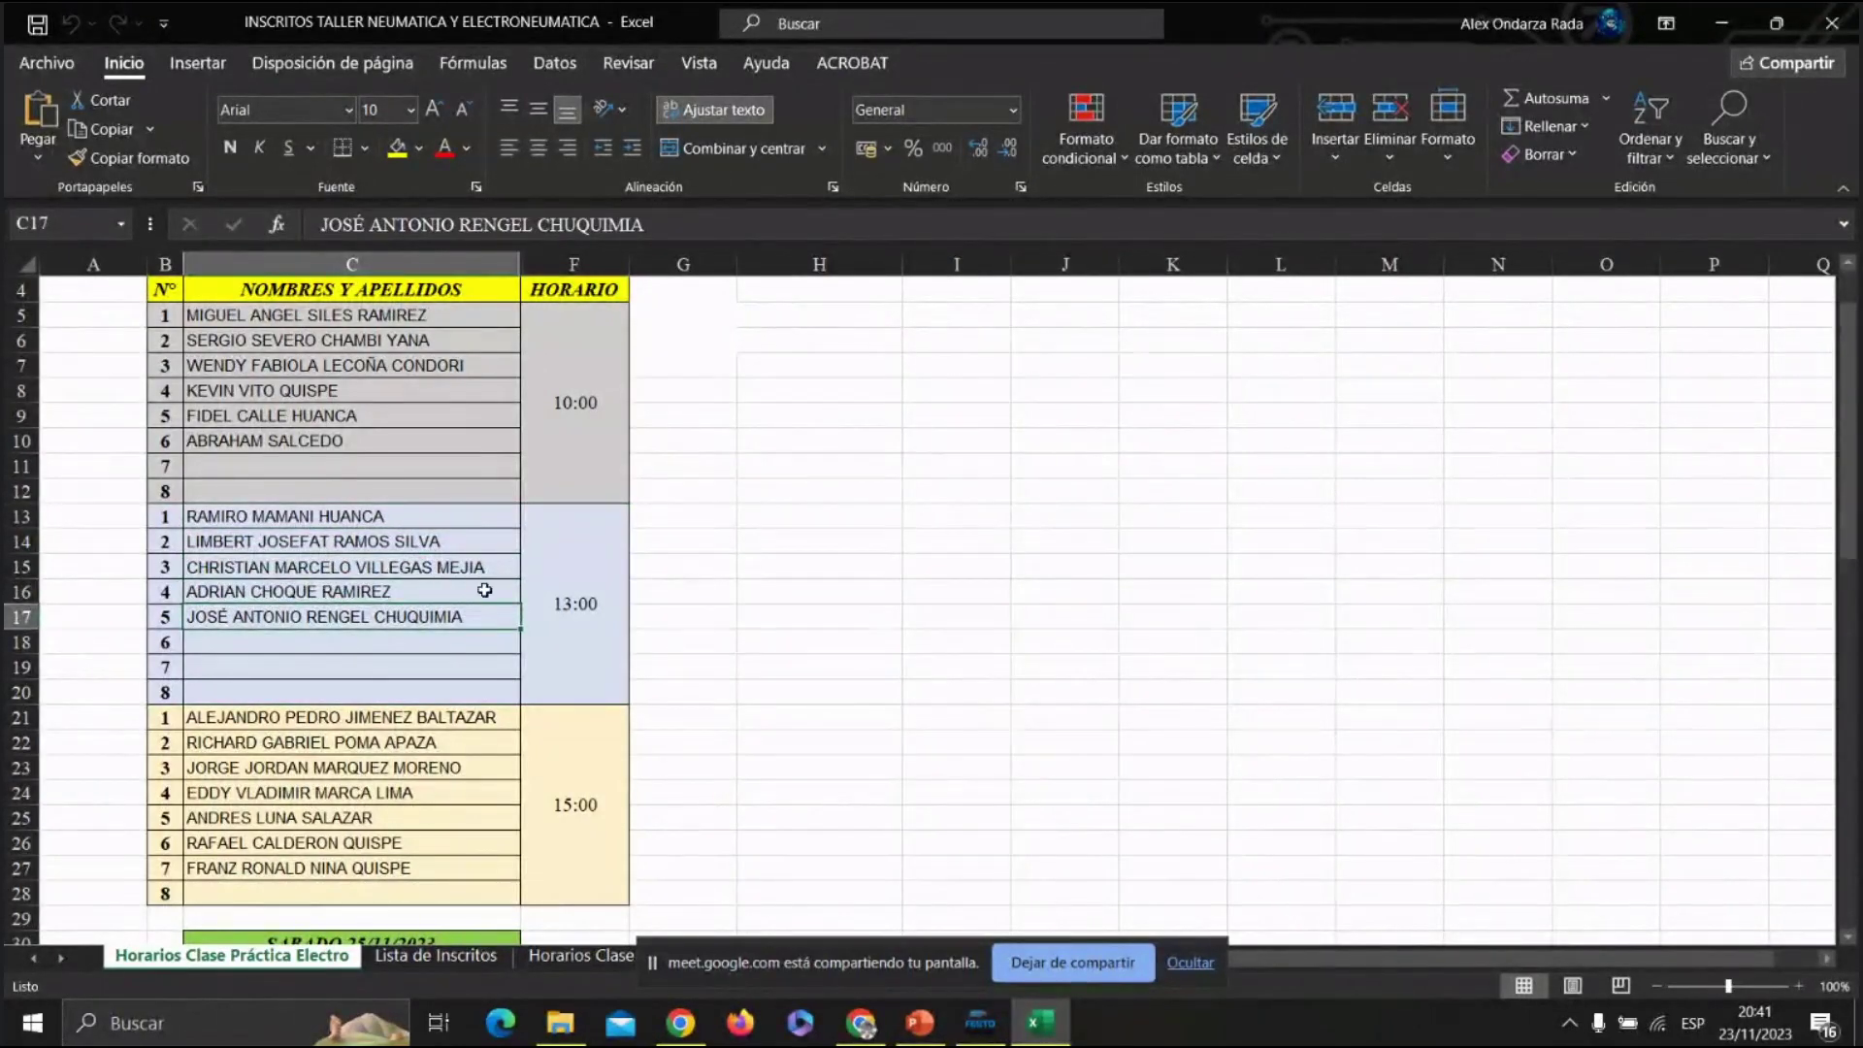
{"action": "scroll", "coordinate": [484, 591], "scroll_direction": "down", "scroll_amount": 3}
{"action": "scroll", "coordinate": [490, 587], "scroll_direction": "up", "scroll_amount": 4}
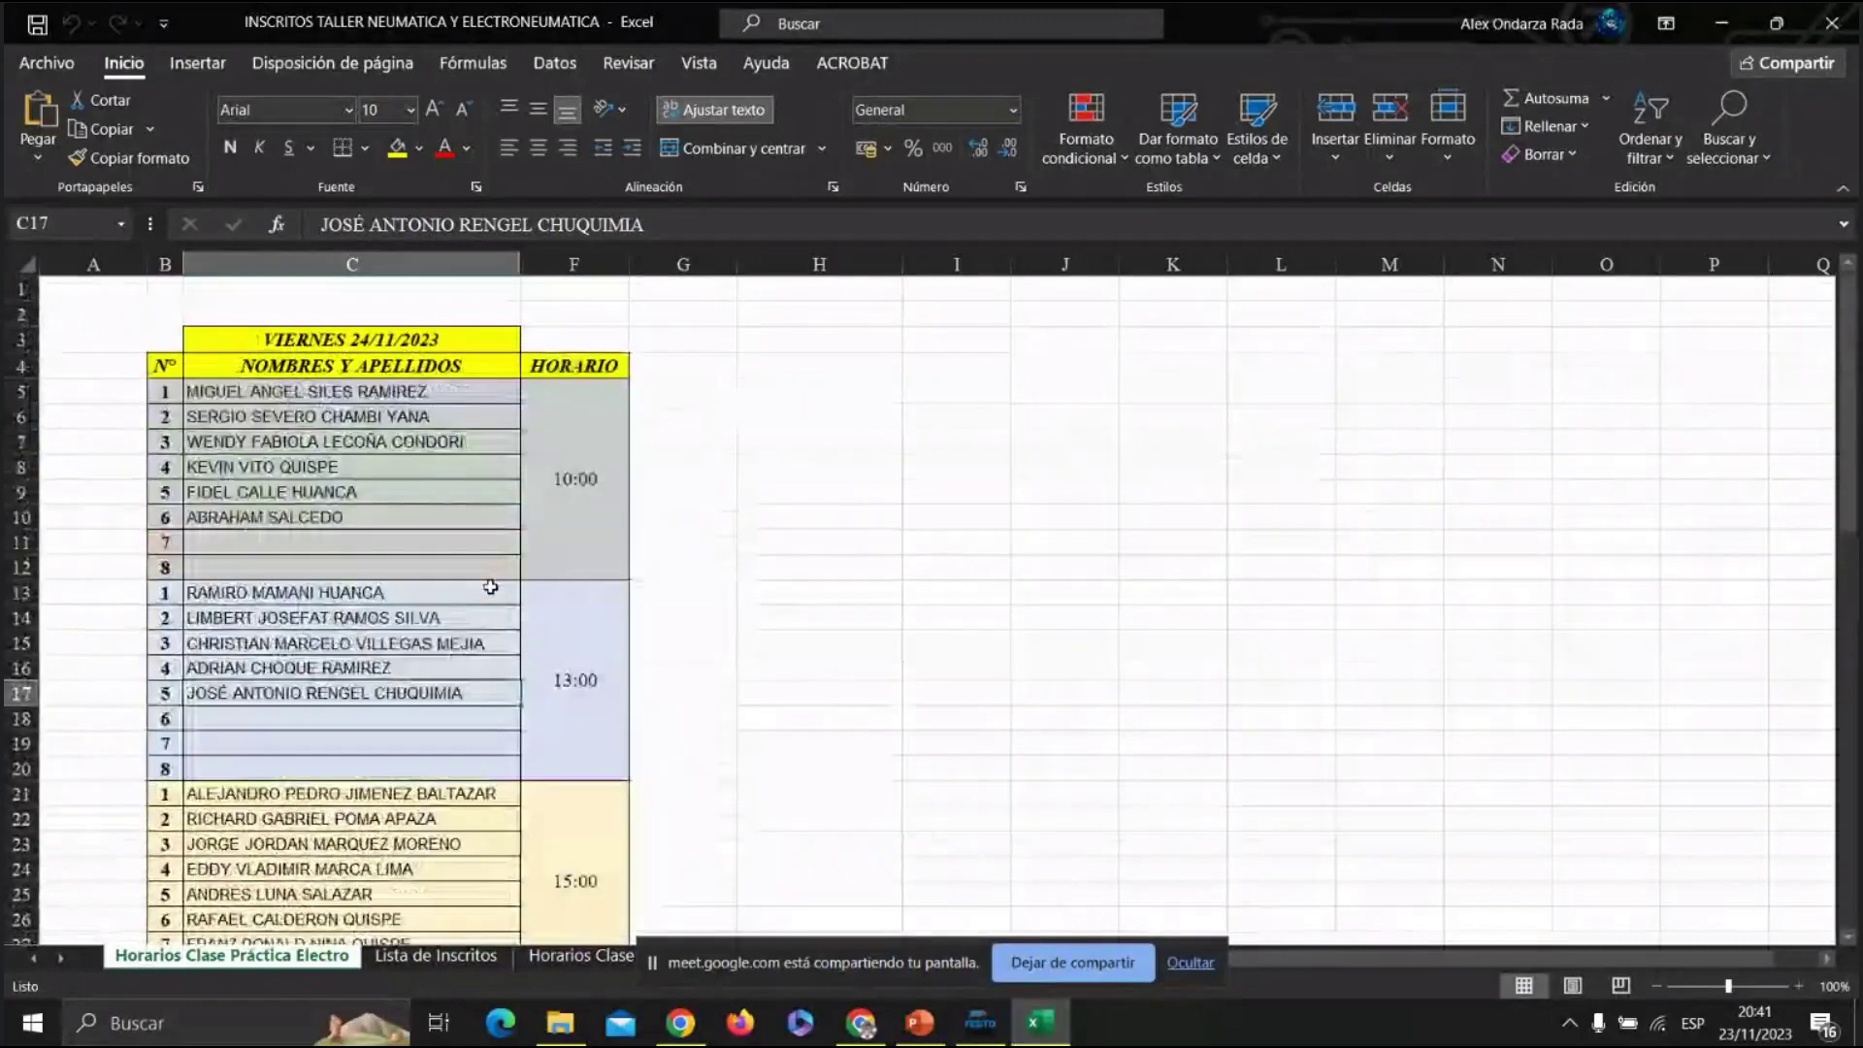
Read through Friday's 15:00 group and Saturday 25/11/2023's 08:00, 10:00 and 12:00 groups.
{"action": "scroll", "coordinate": [490, 587], "scroll_direction": "down", "scroll_amount": 3}
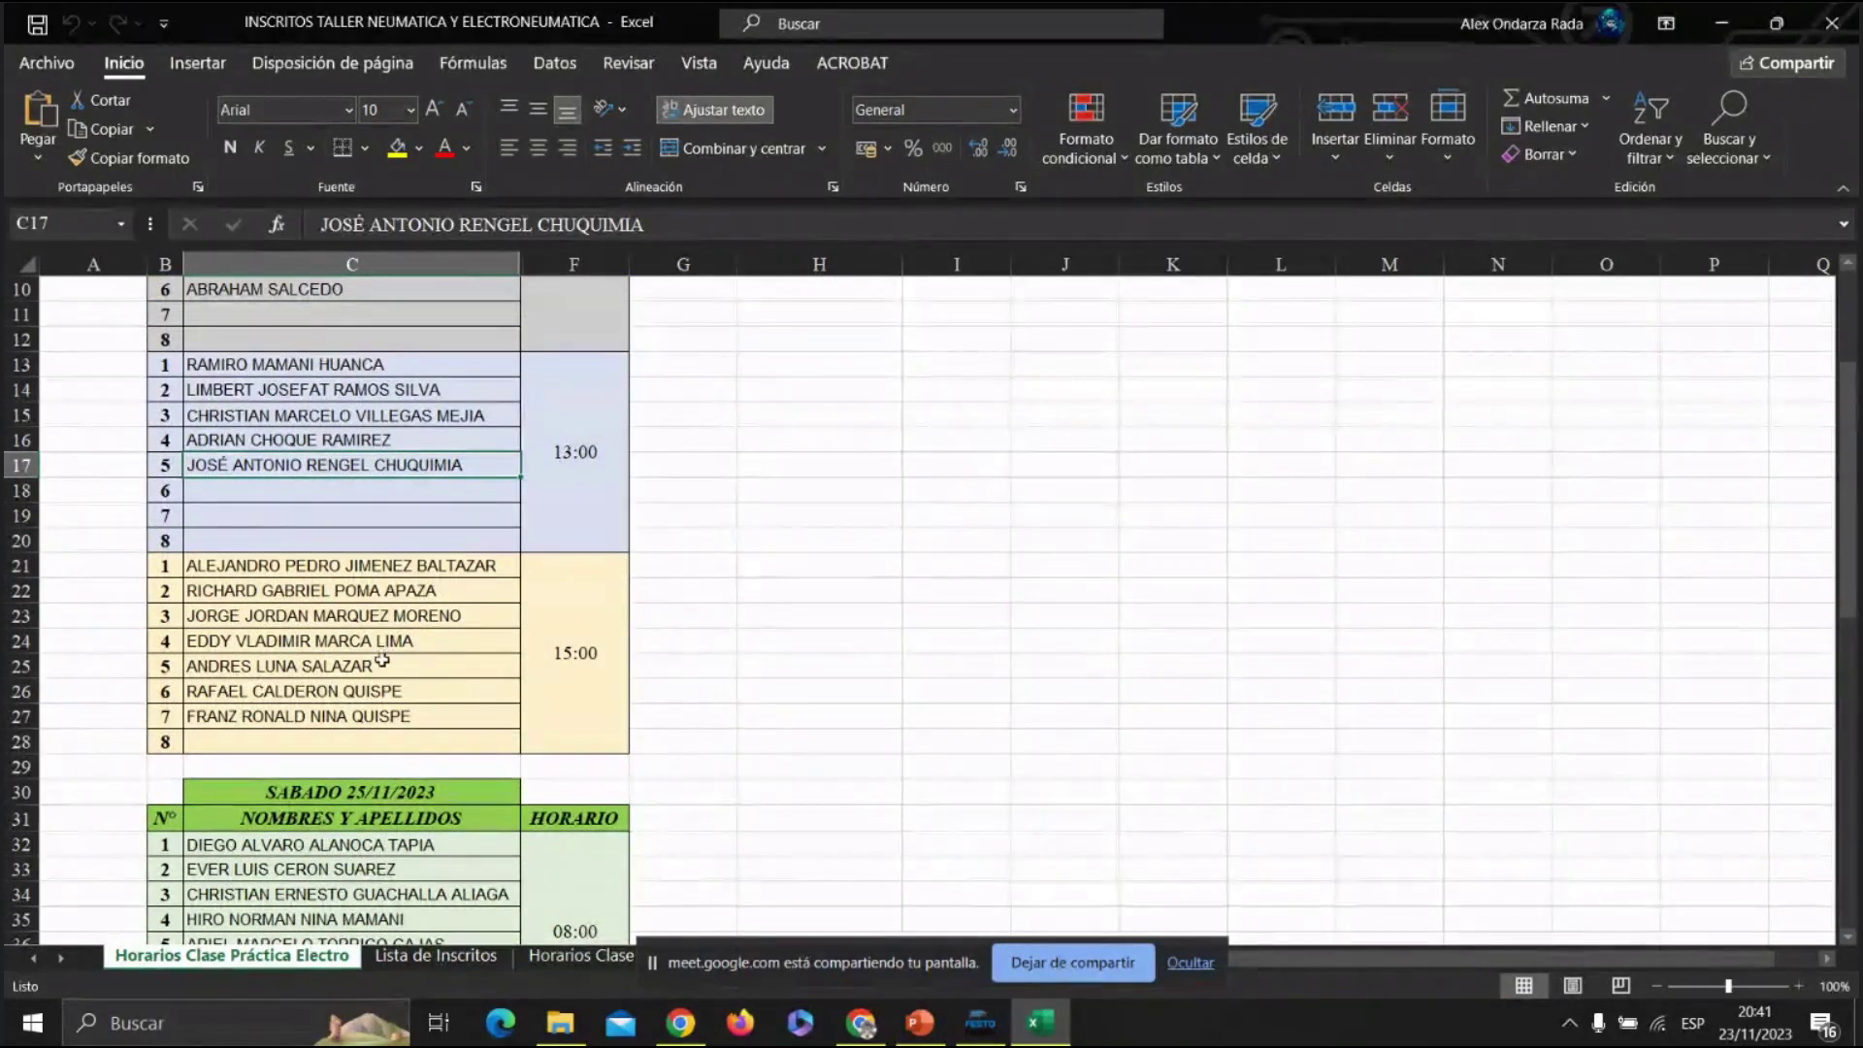
{"action": "scroll", "coordinate": [455, 740], "scroll_direction": "up", "scroll_amount": 3}
{"action": "scroll", "coordinate": [456, 739], "scroll_direction": "down", "scroll_amount": 7}
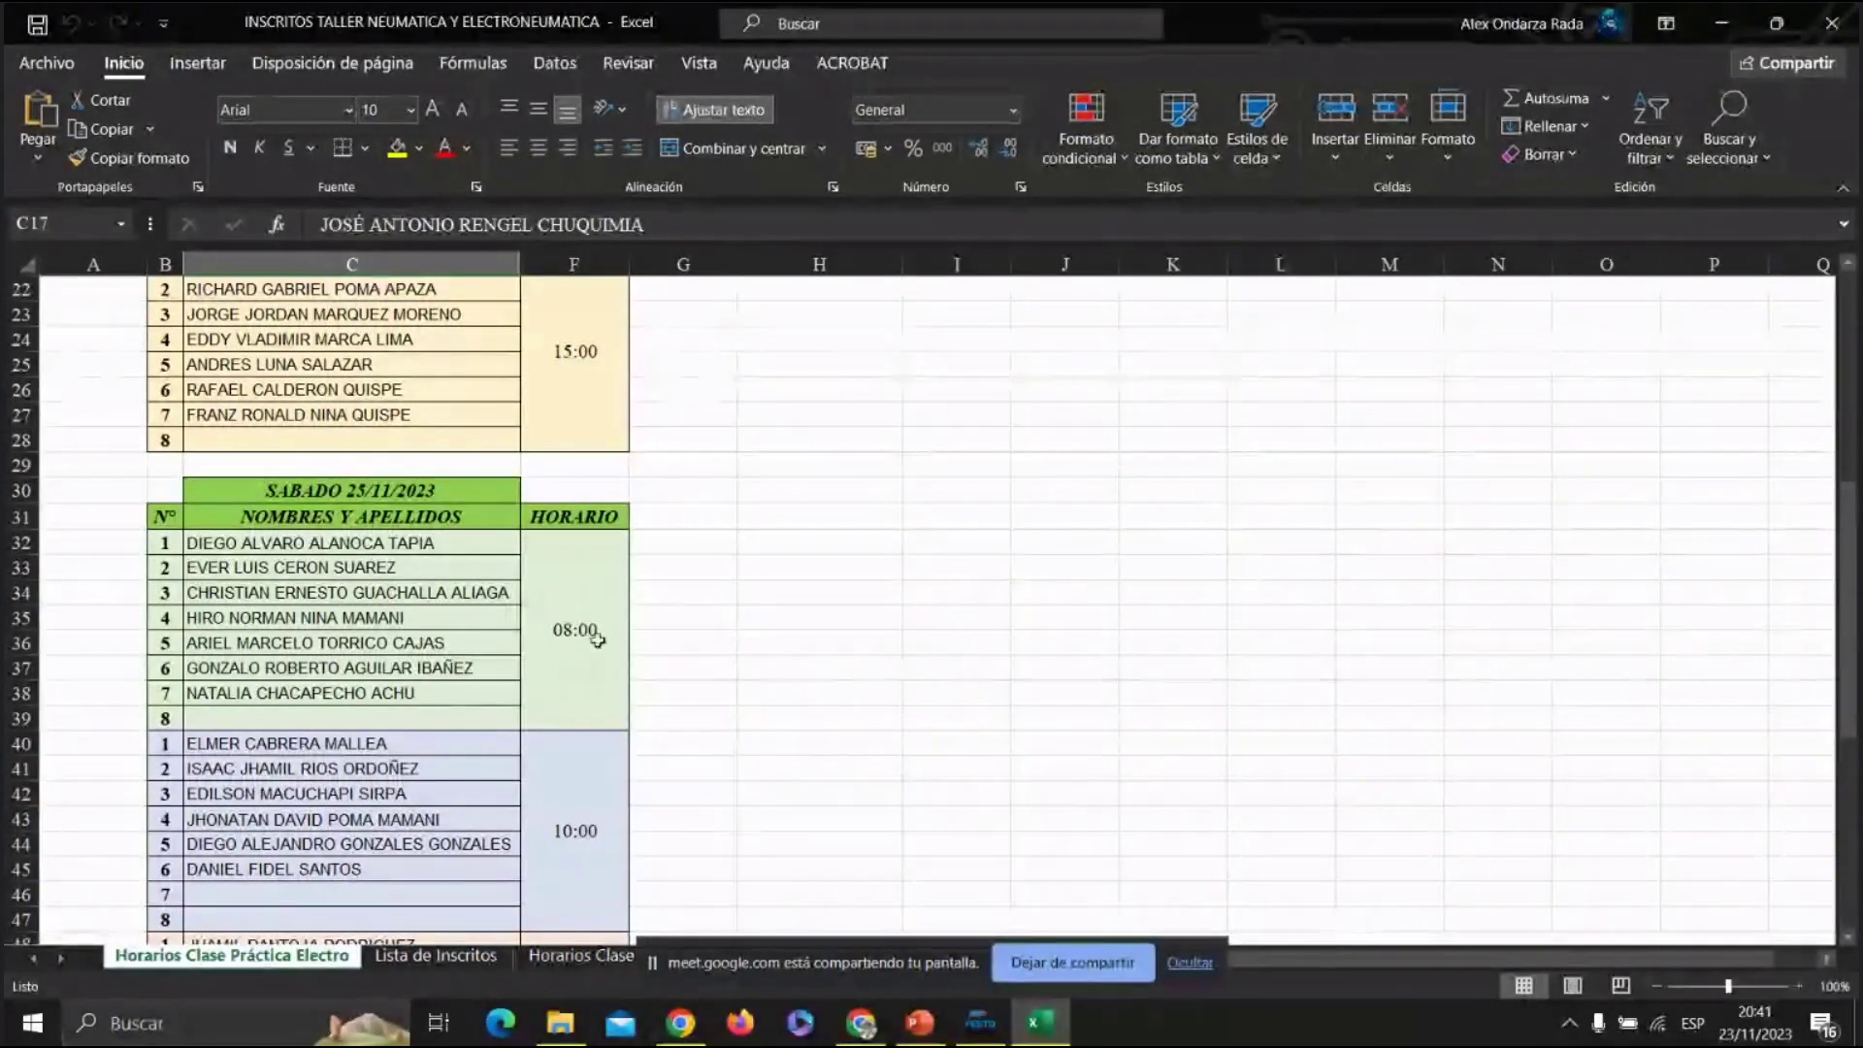
{"action": "scroll", "coordinate": [541, 762], "scroll_direction": "down", "scroll_amount": 1}
{"action": "scroll", "coordinate": [541, 763], "scroll_direction": "down", "scroll_amount": 1}
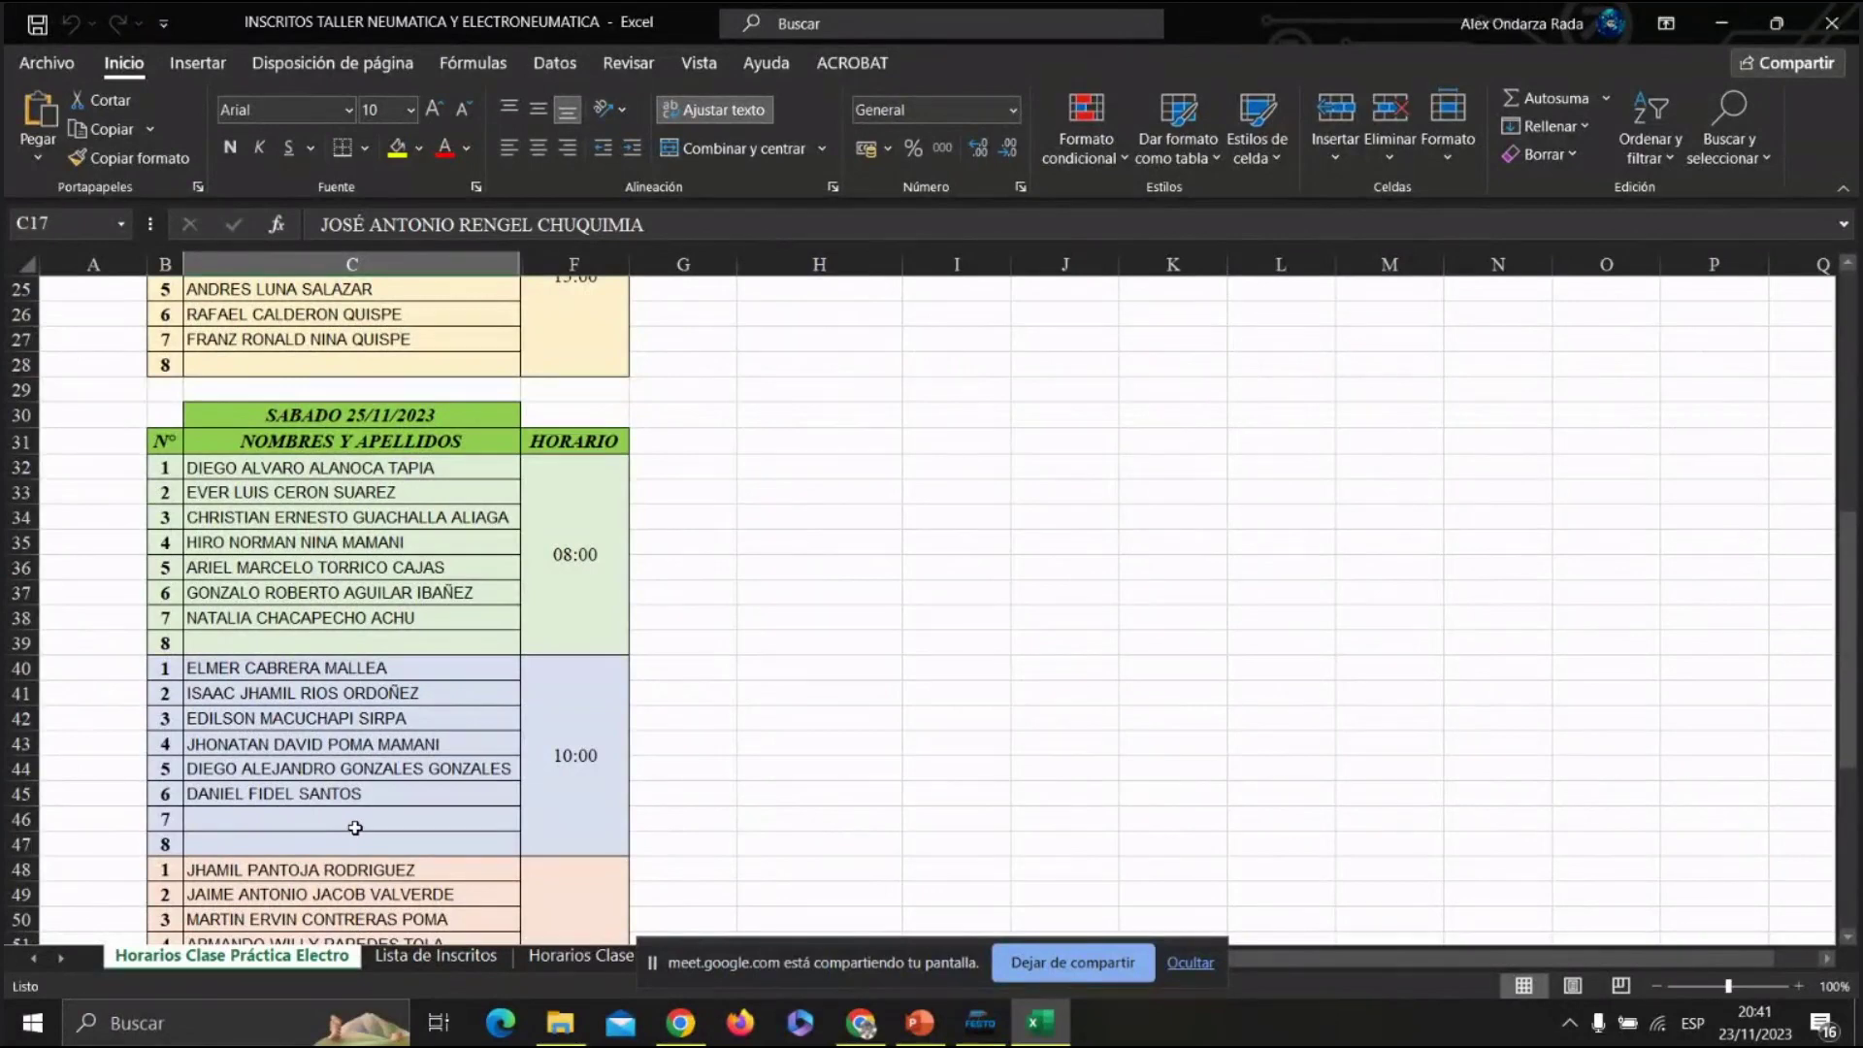
{"action": "scroll", "coordinate": [374, 808], "scroll_direction": "down", "scroll_amount": 3}
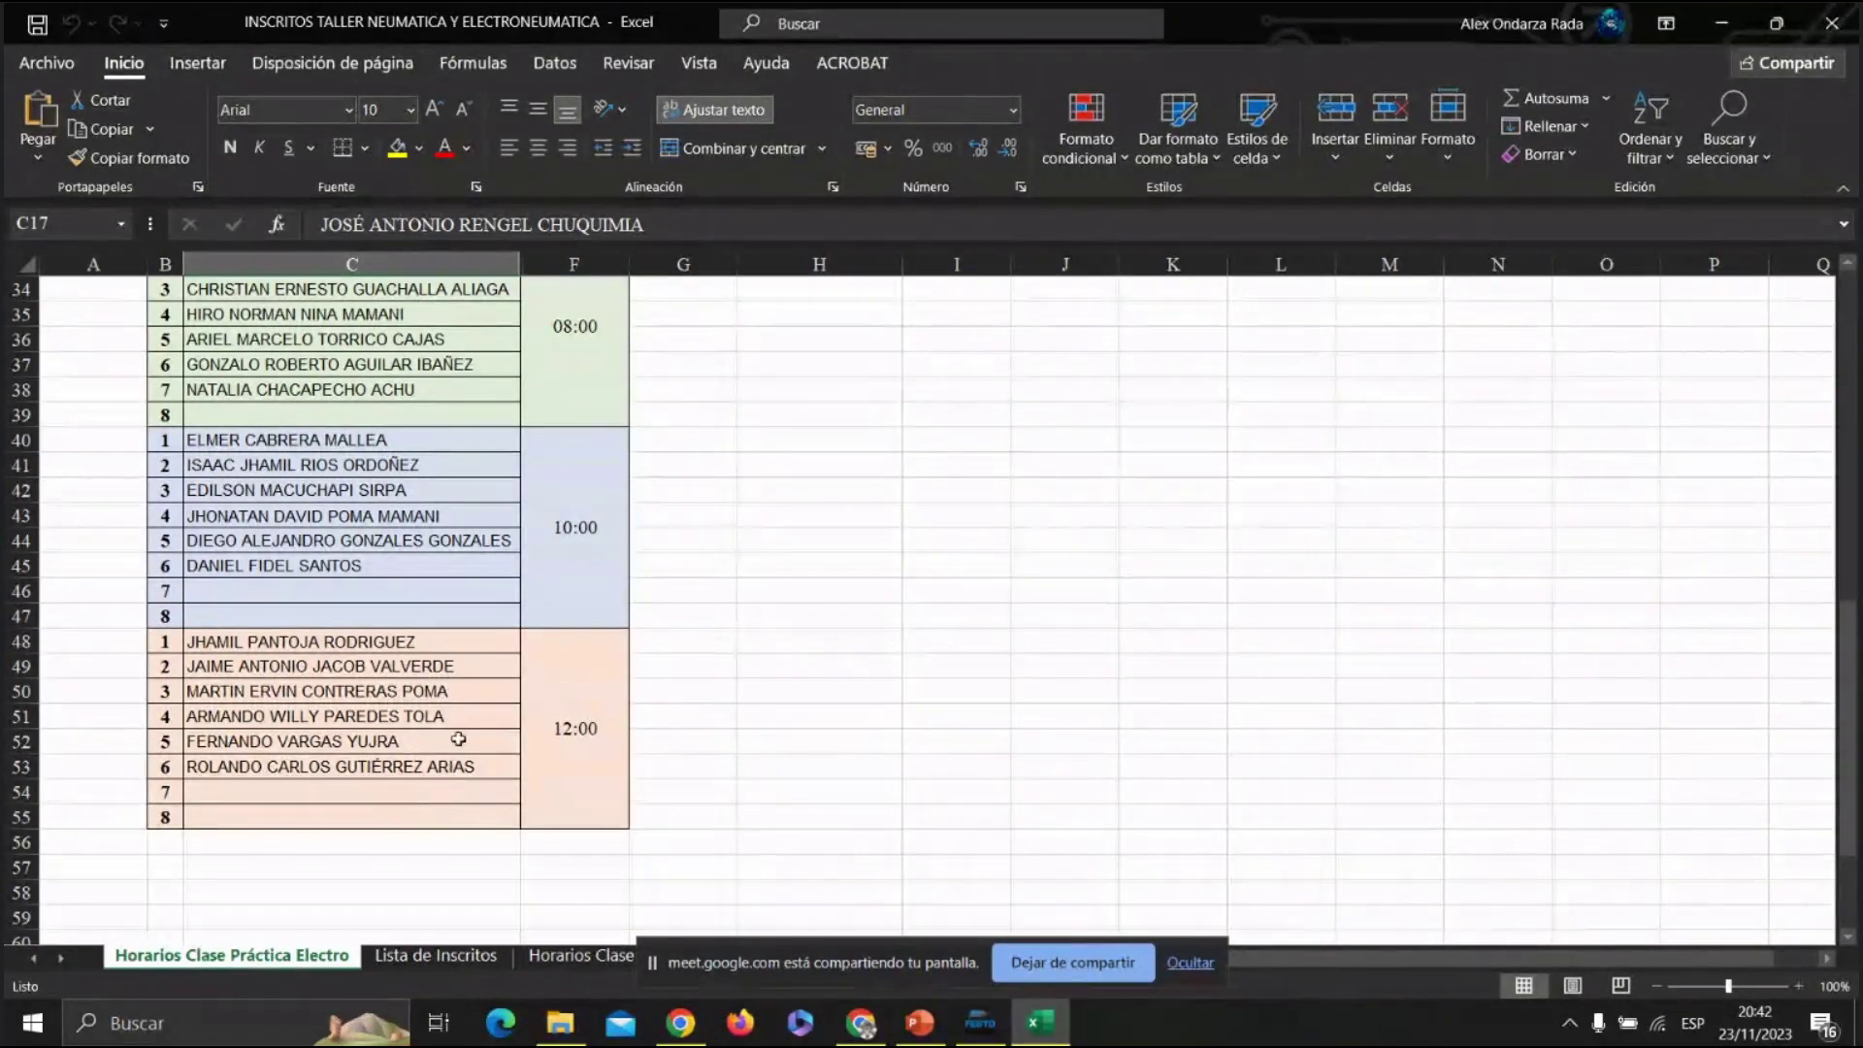
{"action": "scroll", "coordinate": [460, 688], "scroll_direction": "up", "scroll_amount": 11}
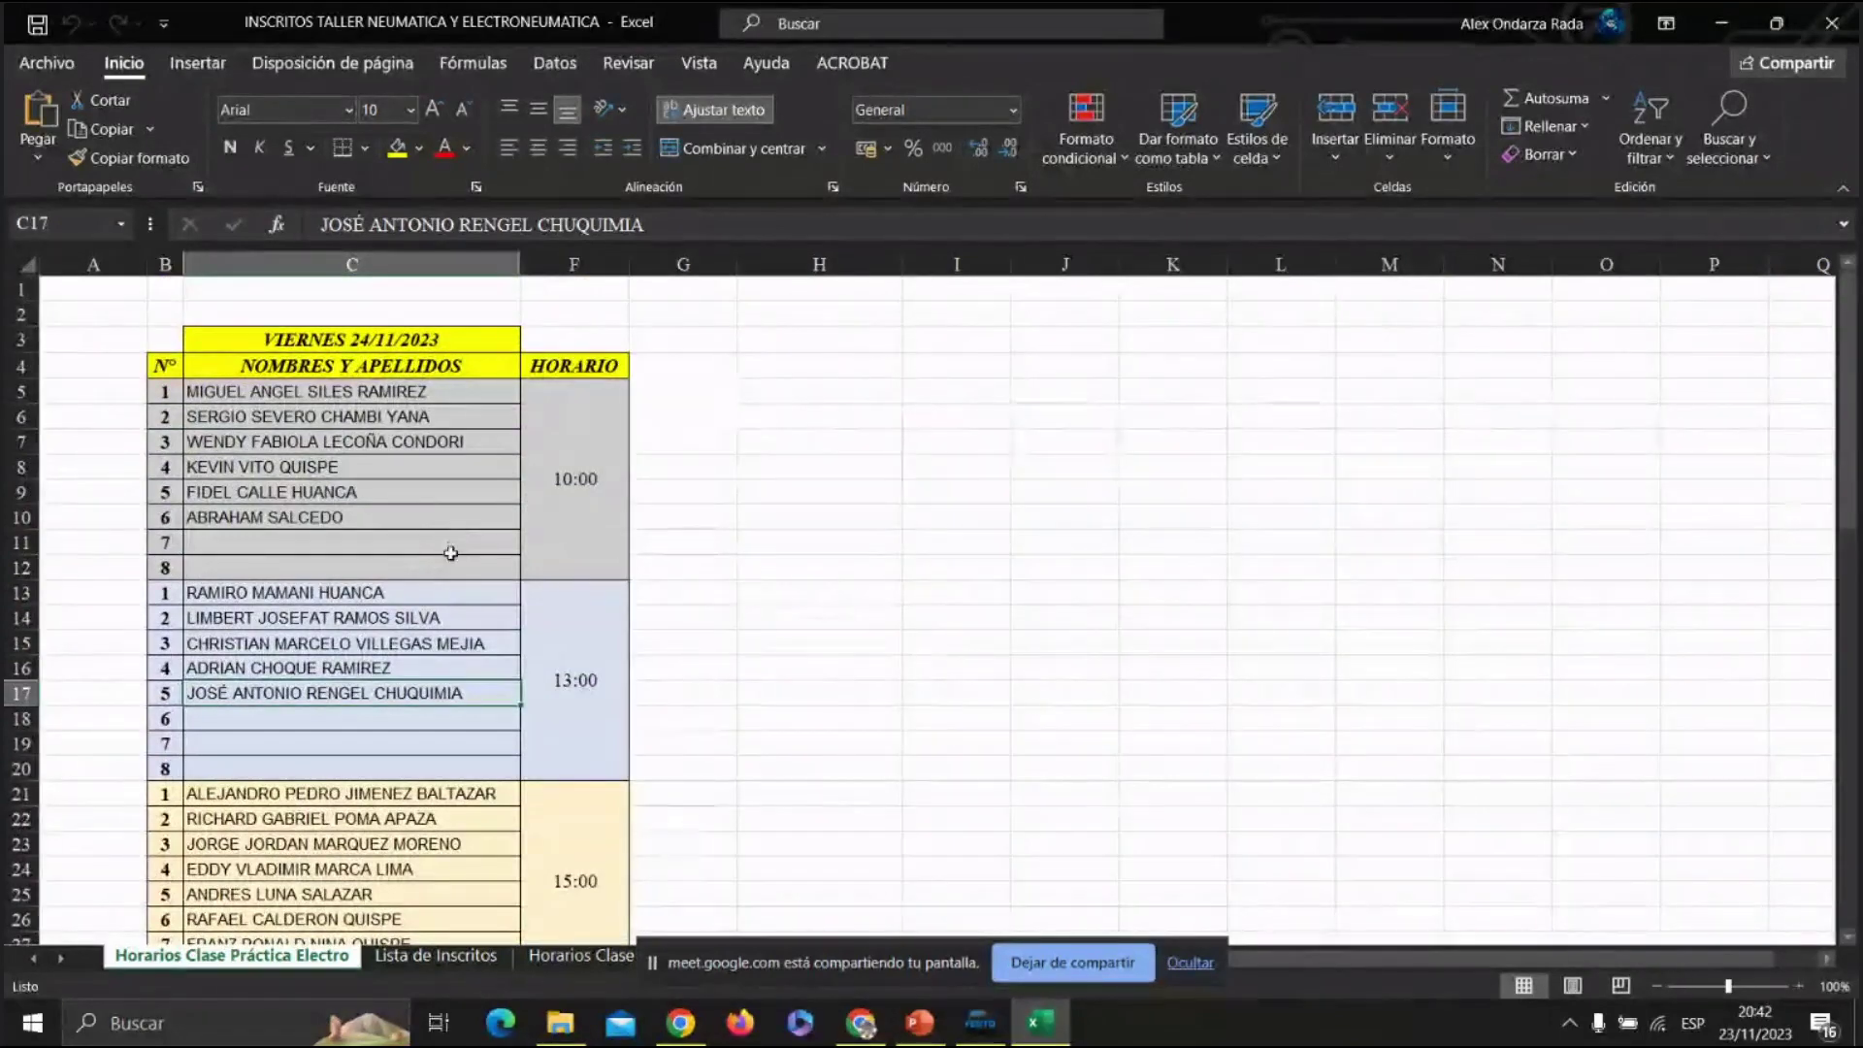
{"action": "scroll", "coordinate": [411, 549], "scroll_direction": "down", "scroll_amount": 8}
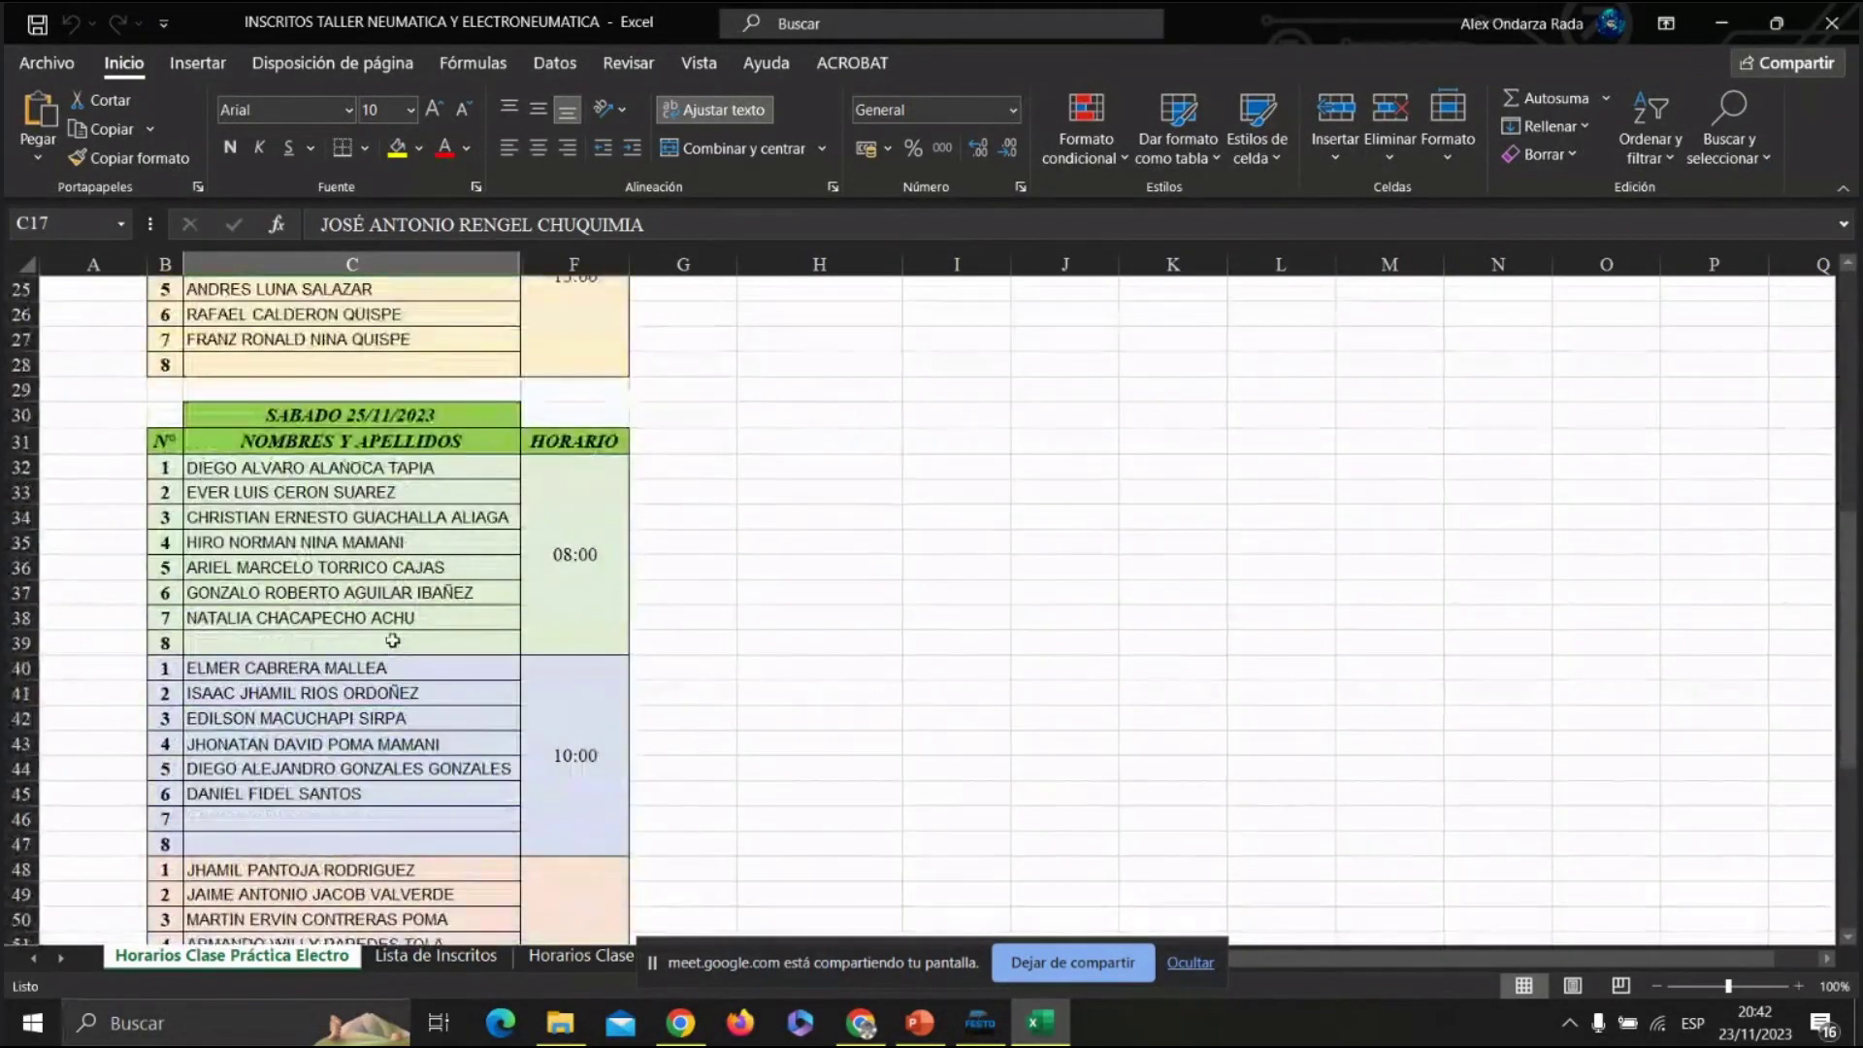
Check the empty slots in Saturday's 08:00 and 10:00 groups, from C39 to C47.
{"action": "left_click", "coordinate": [393, 644]}
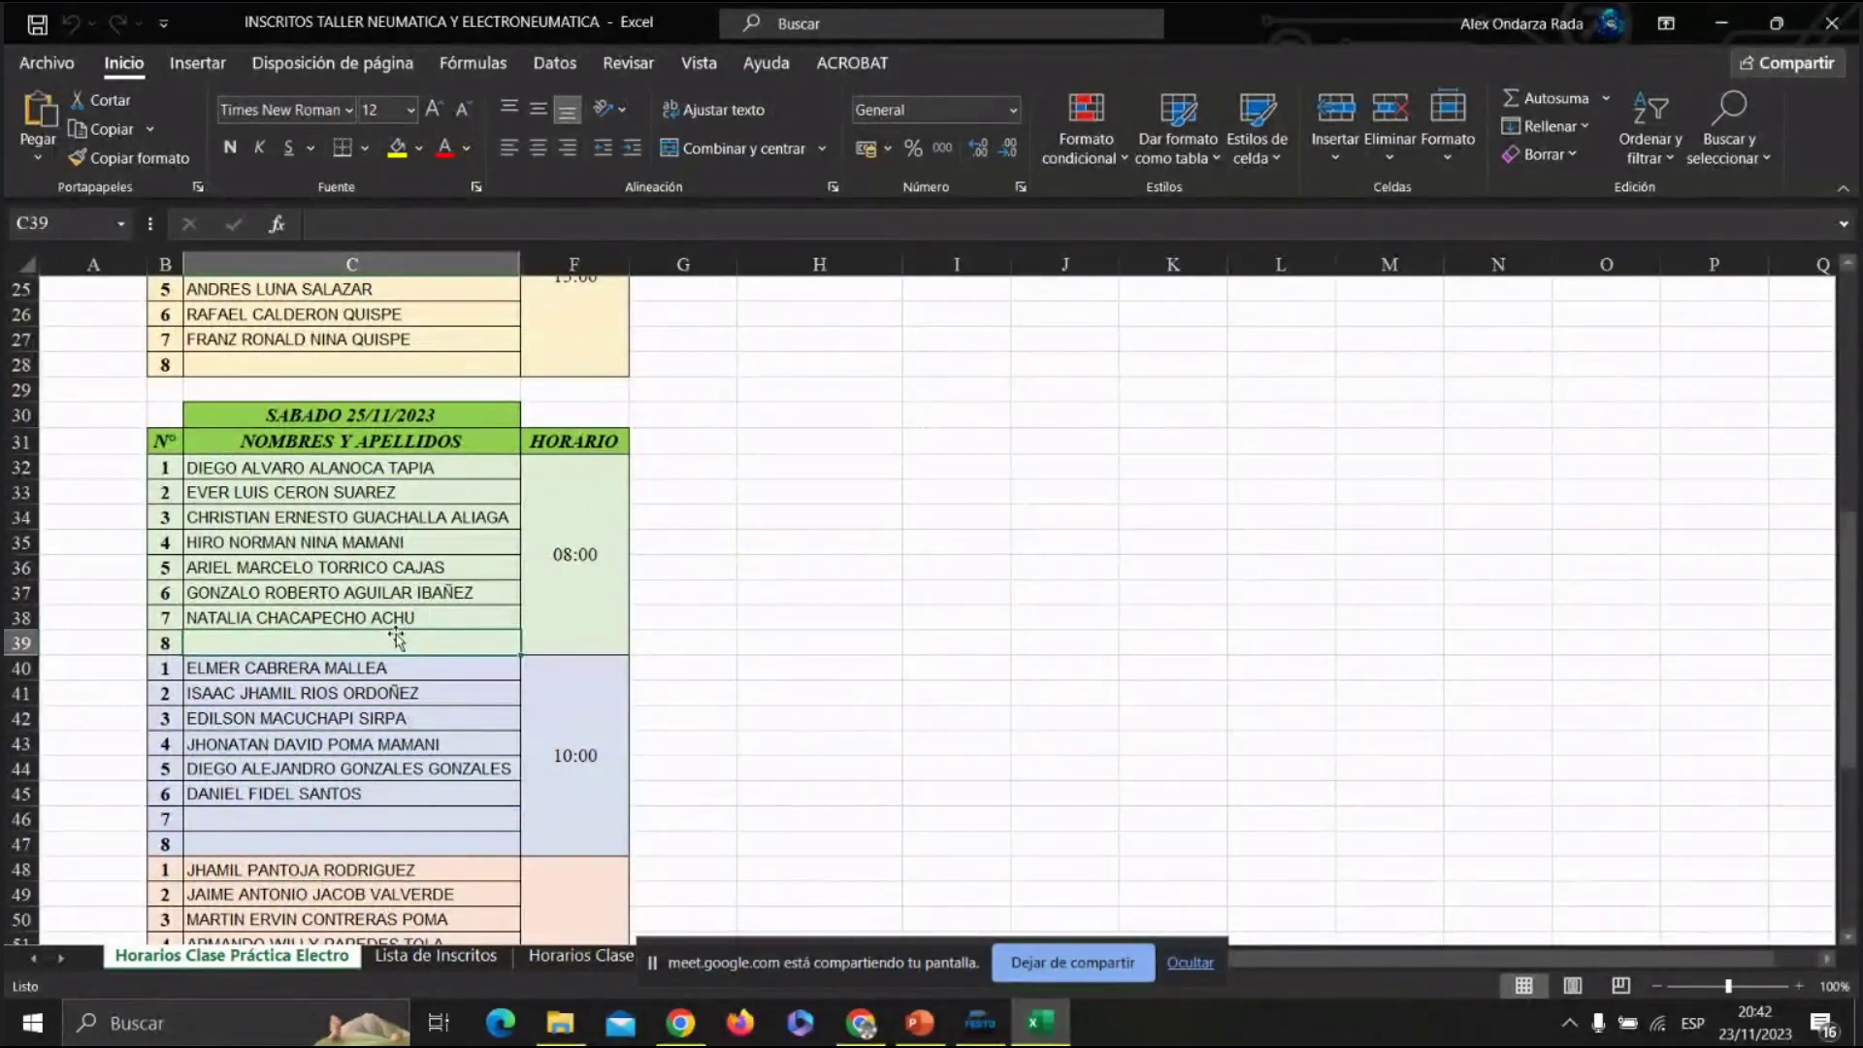
{"action": "key", "text": "Down"}
{"action": "key", "text": "Down"}
{"action": "key", "text": "Down"}
{"action": "key", "text": "Down"}
{"action": "key", "text": "Down"}
{"action": "key", "text": "Down"}
{"action": "key", "text": "Down"}
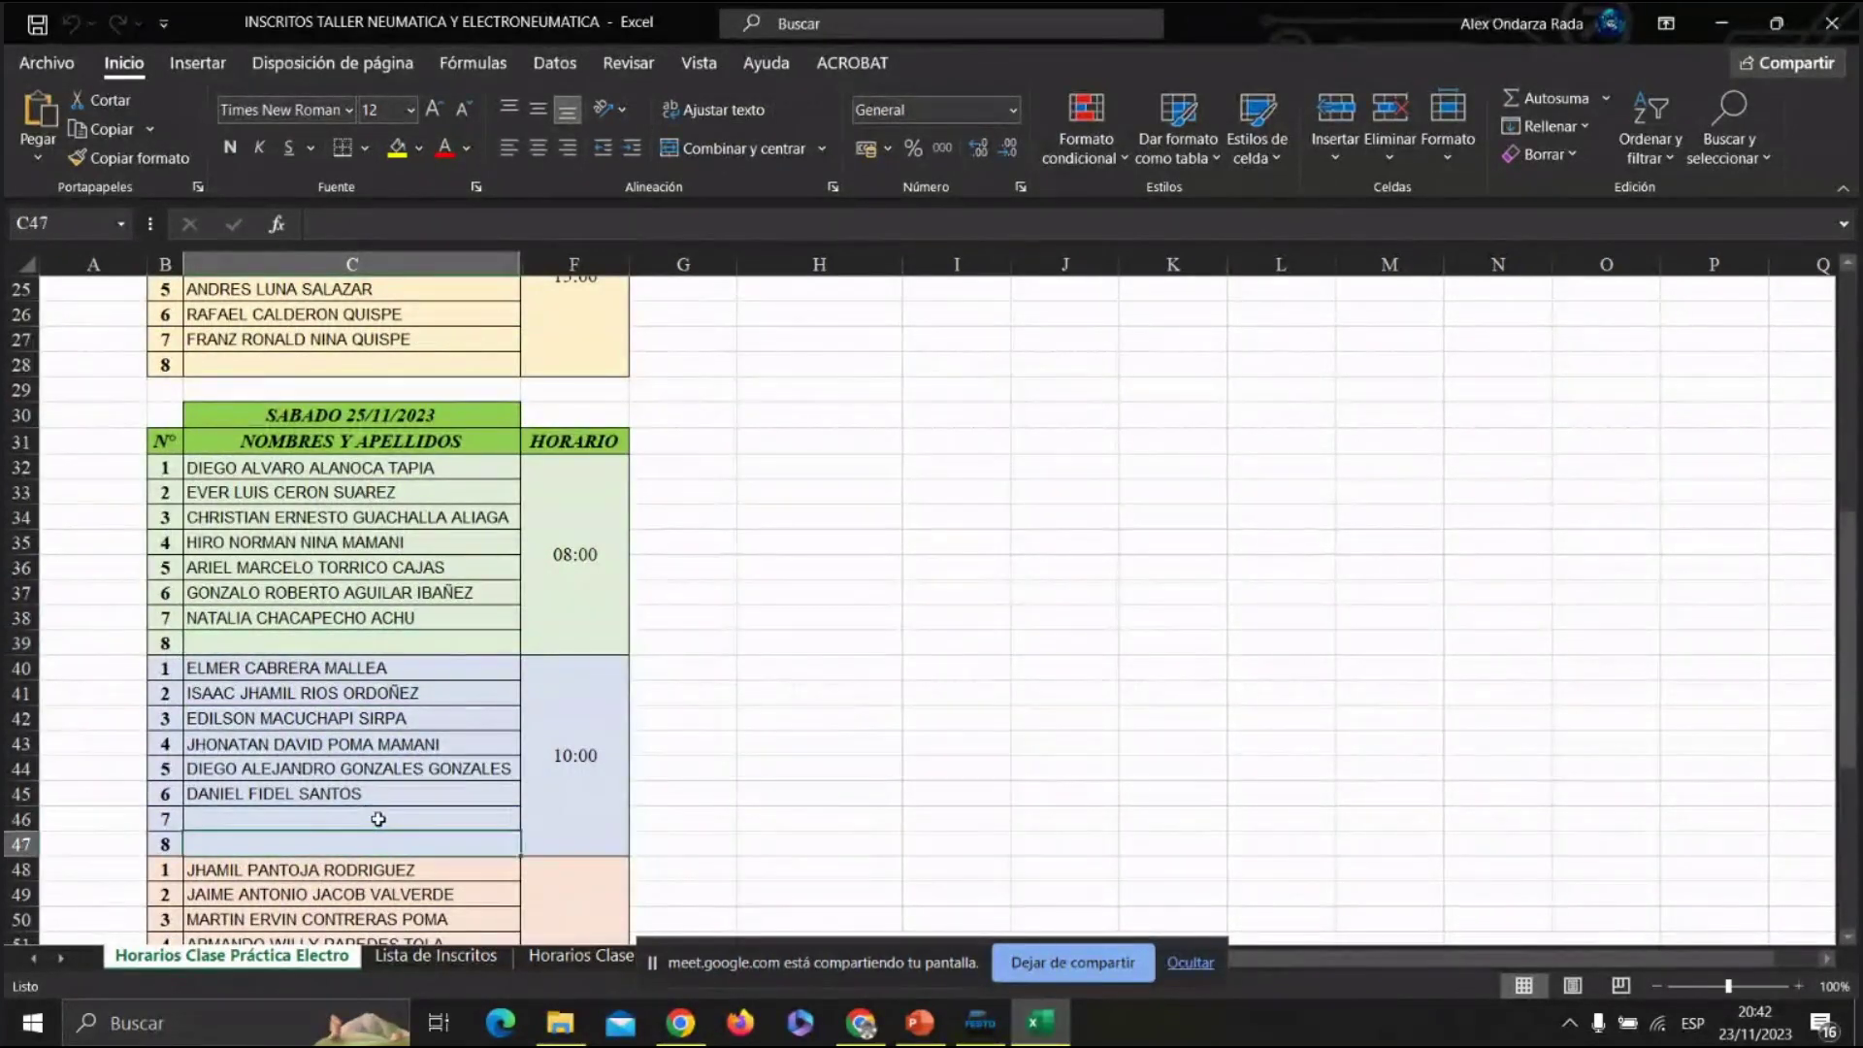
{"action": "left_click", "coordinate": [393, 644]}
{"action": "scroll", "coordinate": [388, 660], "scroll_direction": "up", "scroll_amount": 6}
{"action": "scroll", "coordinate": [386, 679], "scroll_direction": "down", "scroll_amount": 5}
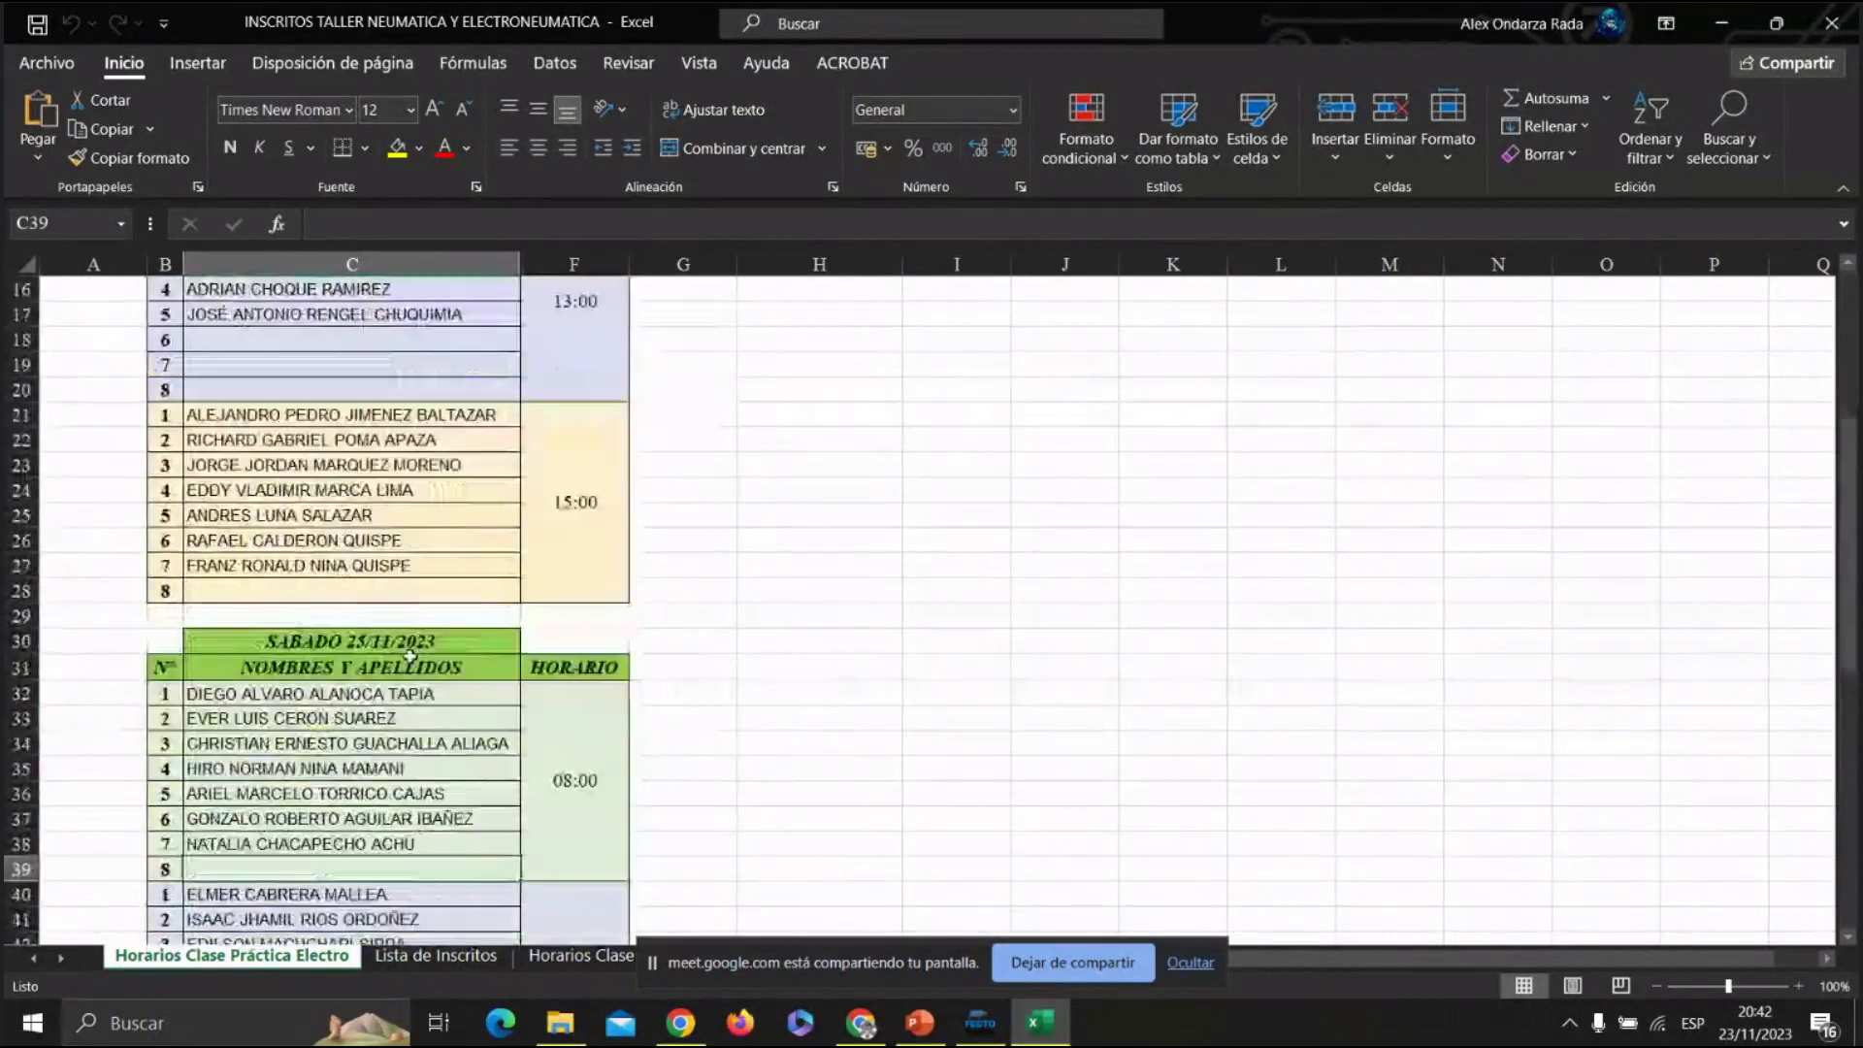
{"action": "scroll", "coordinate": [386, 684], "scroll_direction": "up", "scroll_amount": 7}
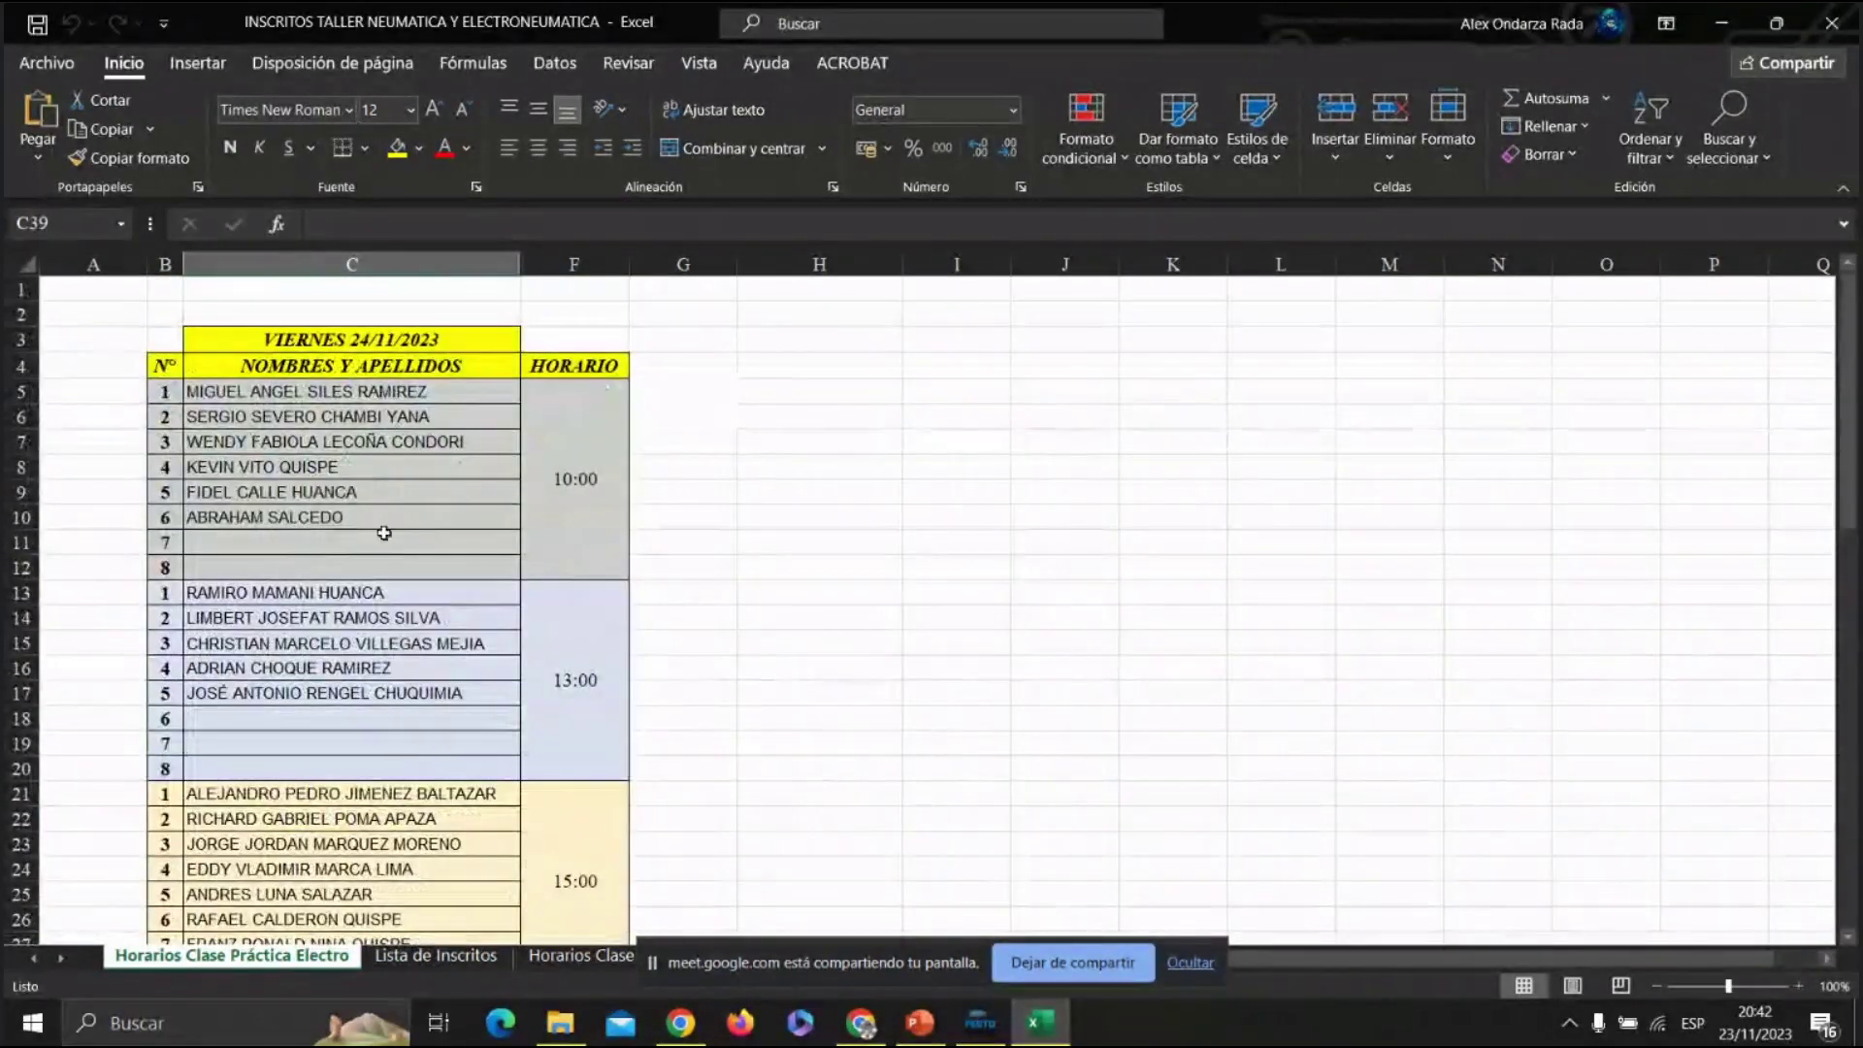
Check the empty slots in Friday's 10:00, 13:00 and 15:00 groups.
{"action": "left_click", "coordinate": [396, 536]}
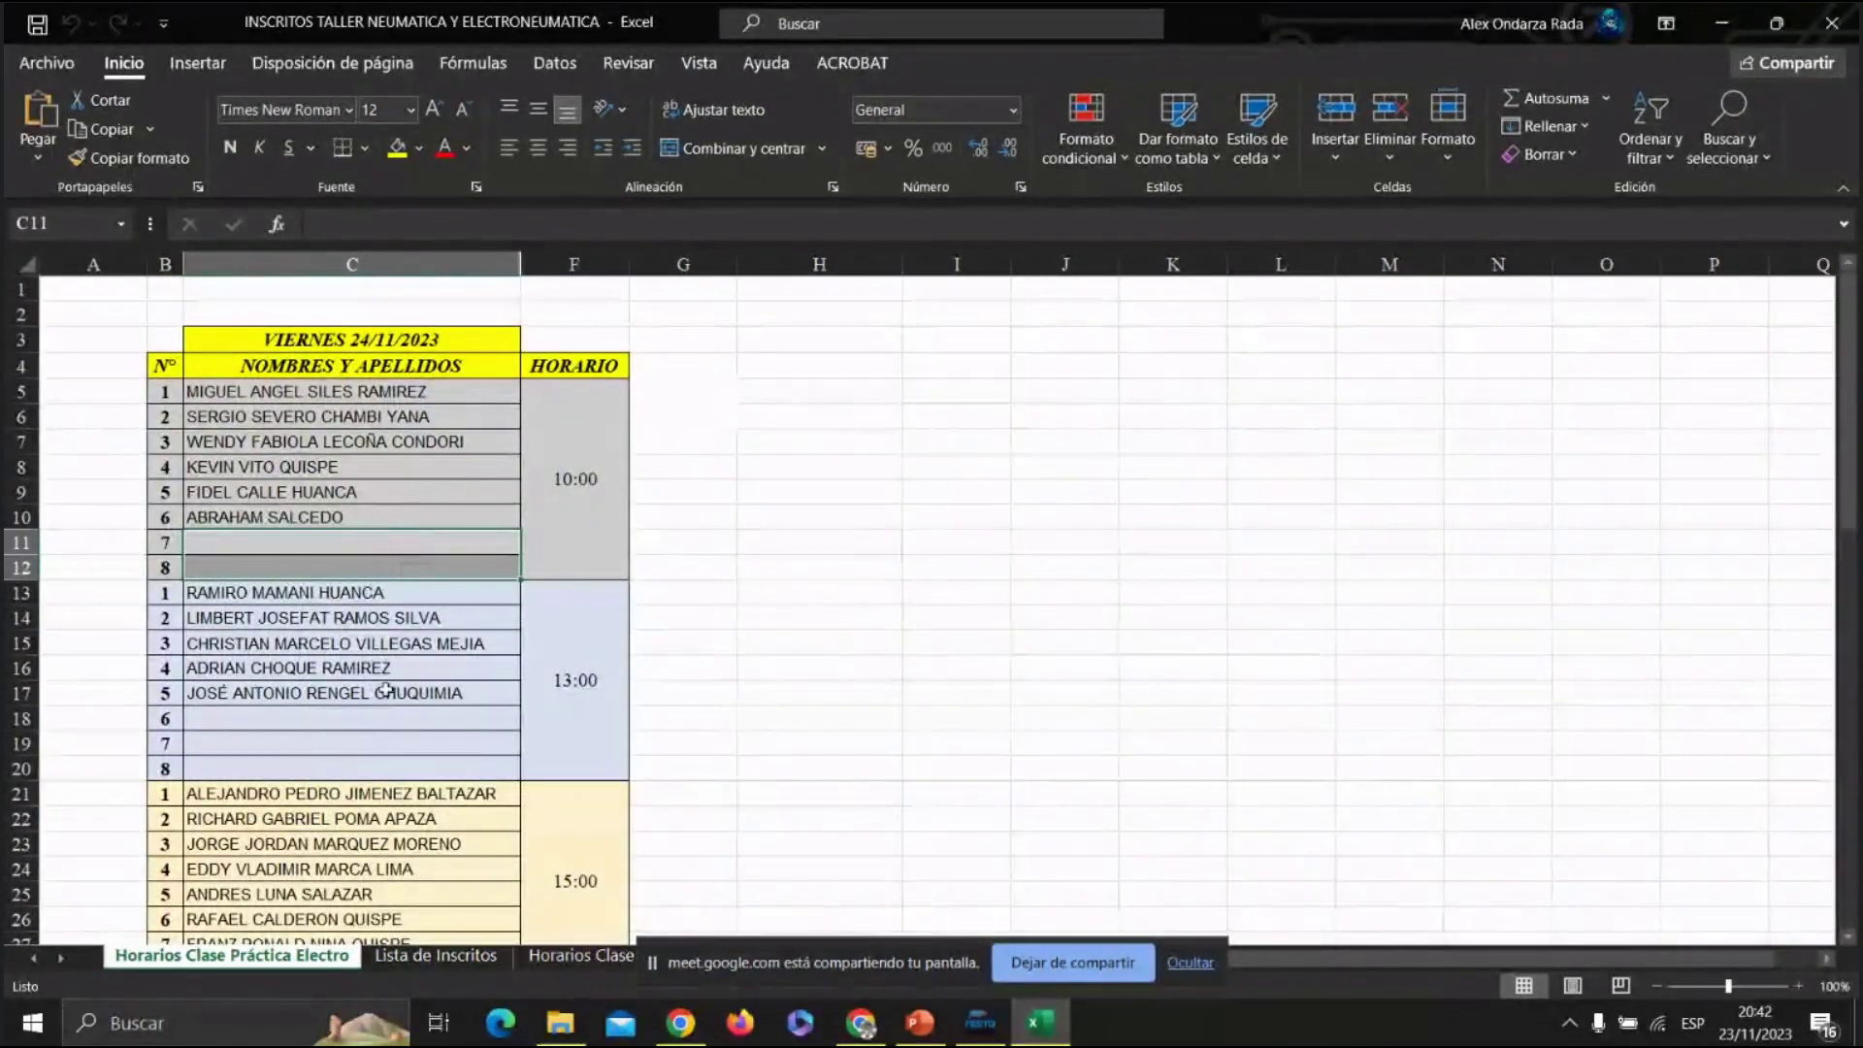
{"action": "left_click", "coordinate": [397, 718]}
{"action": "scroll", "coordinate": [404, 745], "scroll_direction": "down", "scroll_amount": 4}
{"action": "left_click", "coordinate": [393, 655]}
{"action": "scroll", "coordinate": [393, 662], "scroll_direction": "down", "scroll_amount": 10}
{"action": "scroll", "coordinate": [397, 674], "scroll_direction": "up", "scroll_amount": 8}
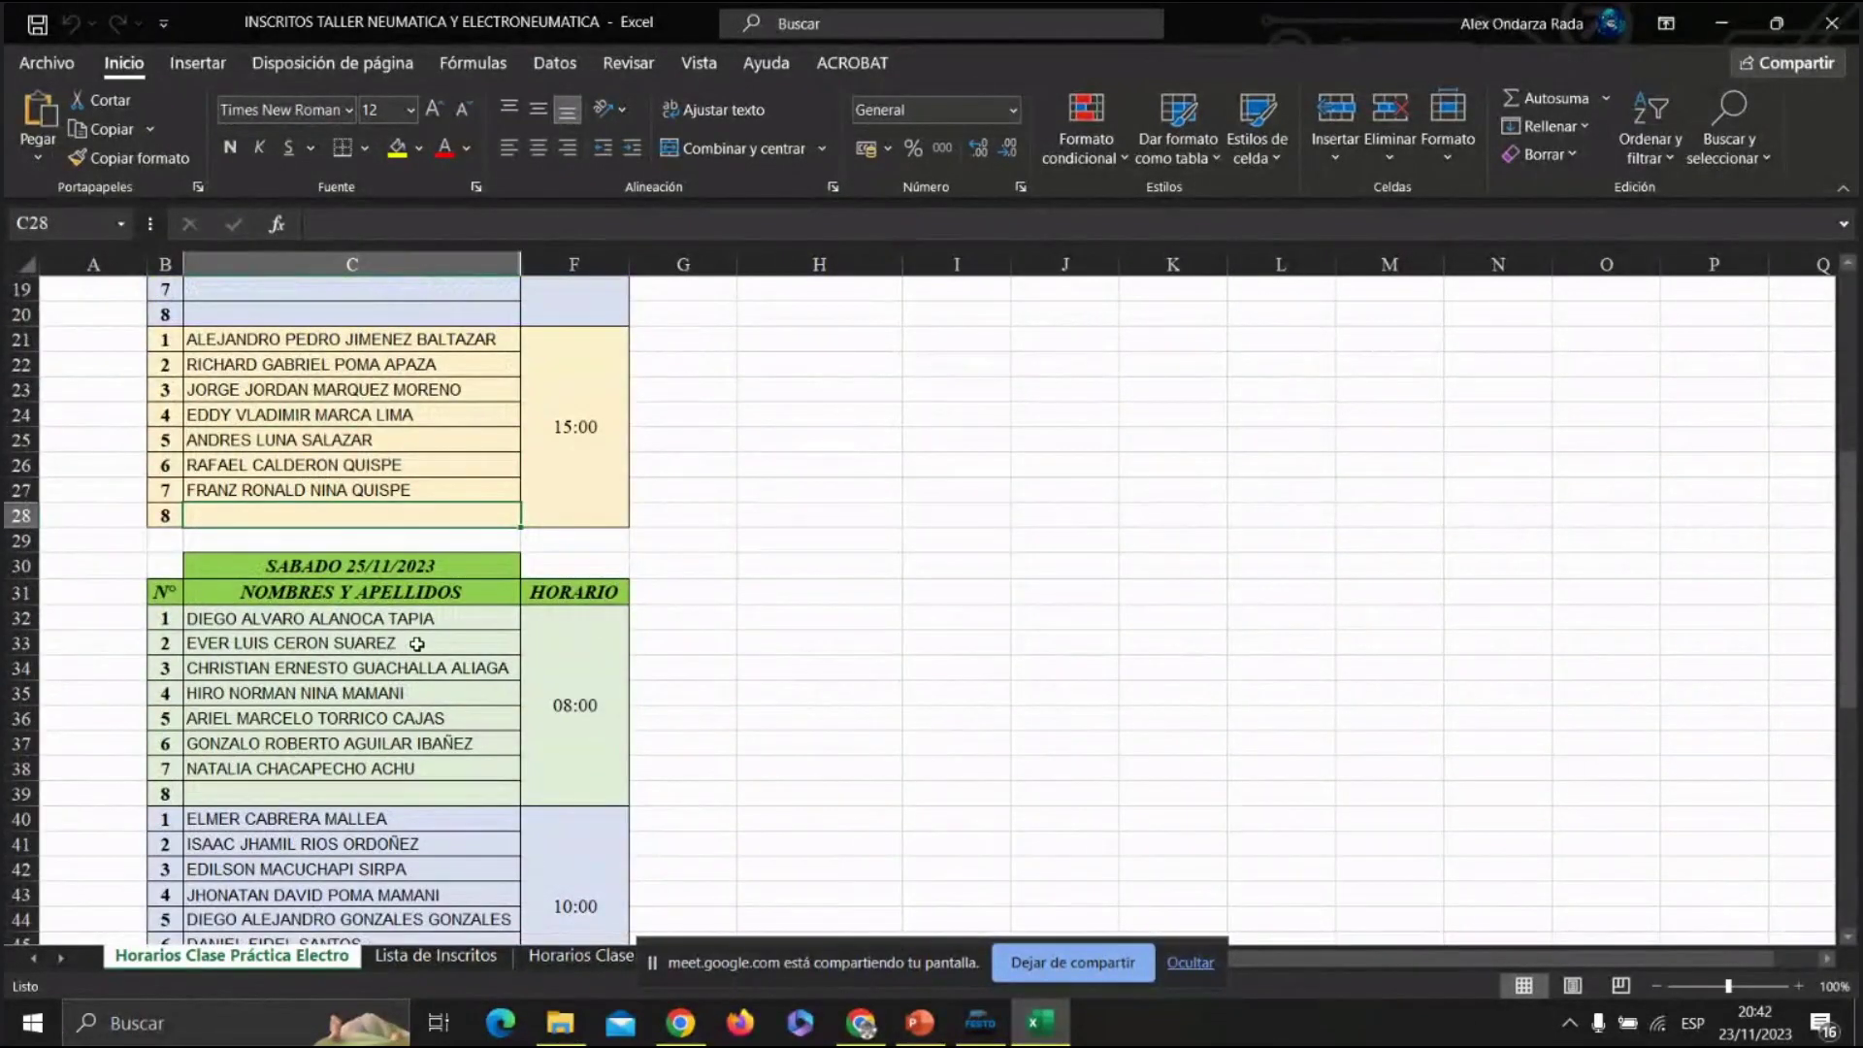
{"action": "scroll", "coordinate": [417, 643], "scroll_direction": "up", "scroll_amount": 6}
{"action": "scroll", "coordinate": [427, 639], "scroll_direction": "down", "scroll_amount": 3}
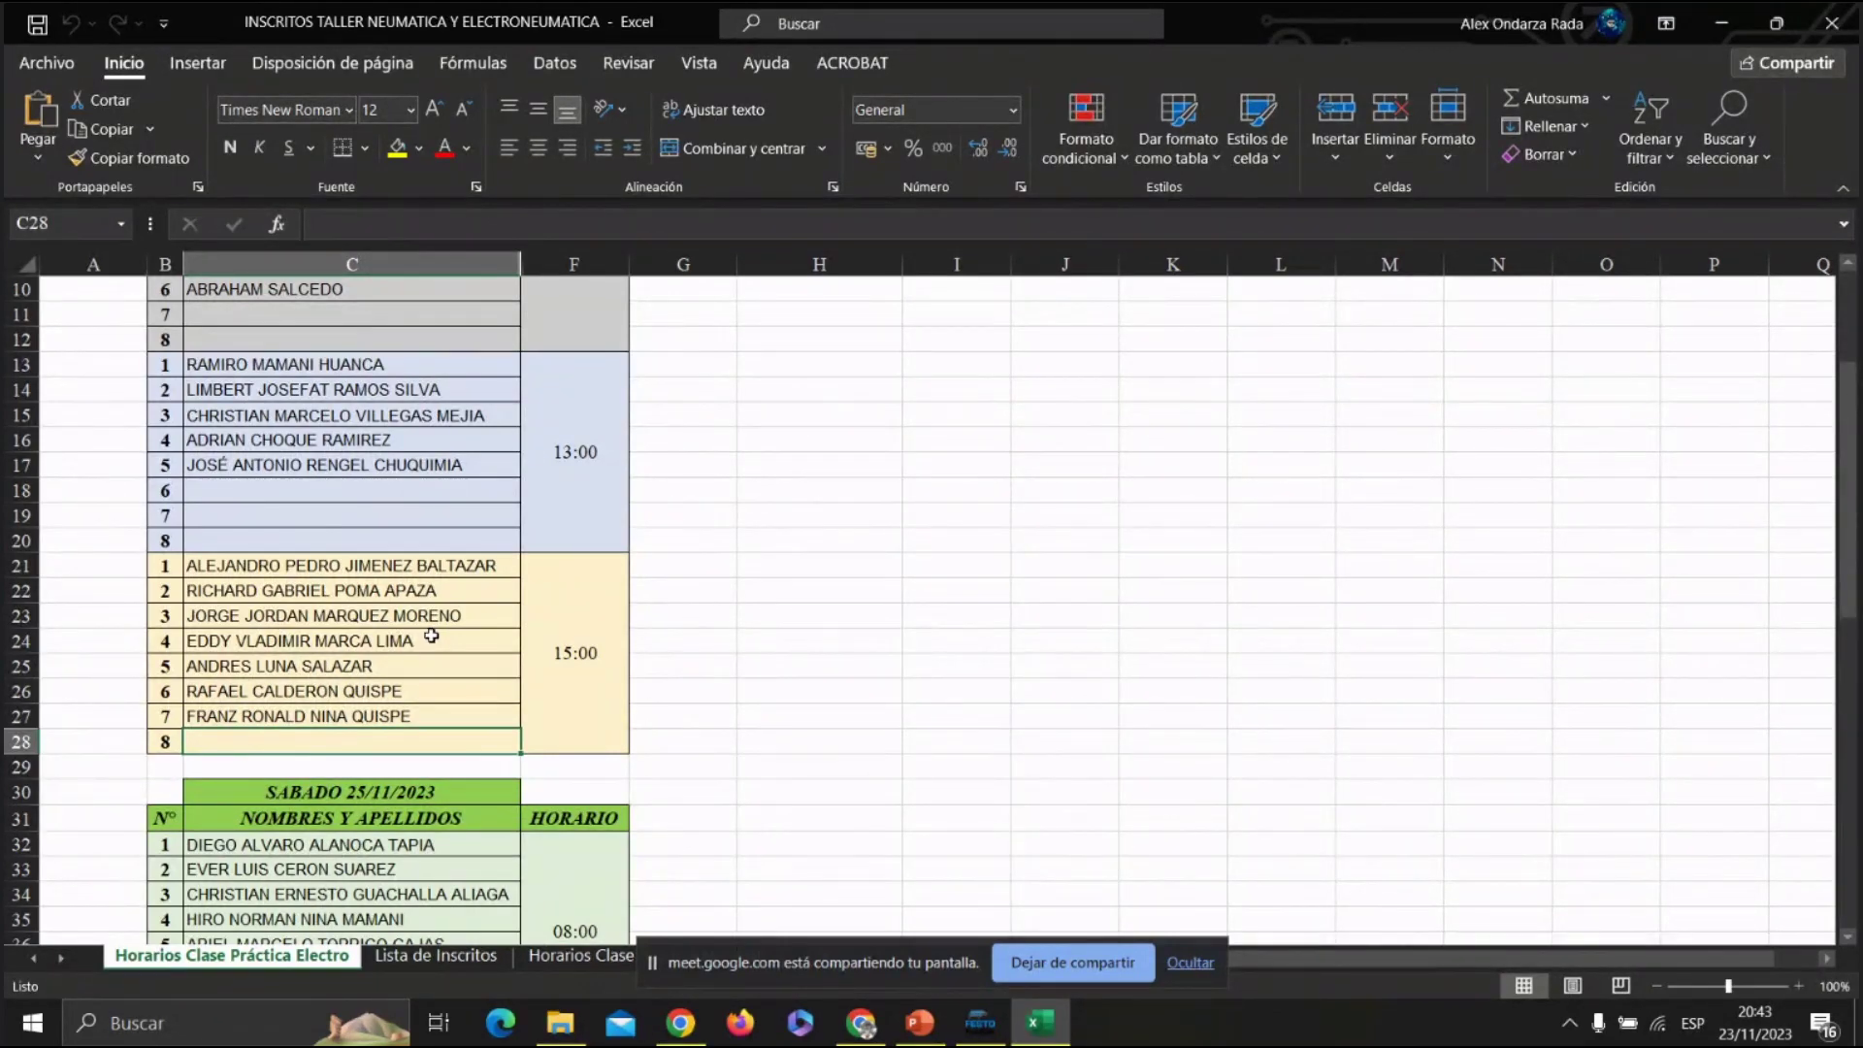
Look over Friday's 10:00 participants and the full schedule of both days.
{"action": "scroll", "coordinate": [430, 636], "scroll_direction": "up", "scroll_amount": 3}
{"action": "left_click_drag", "start_coordinate": [199, 388], "coordinate": [544, 553]}
{"action": "left_click", "coordinate": [660, 496]}
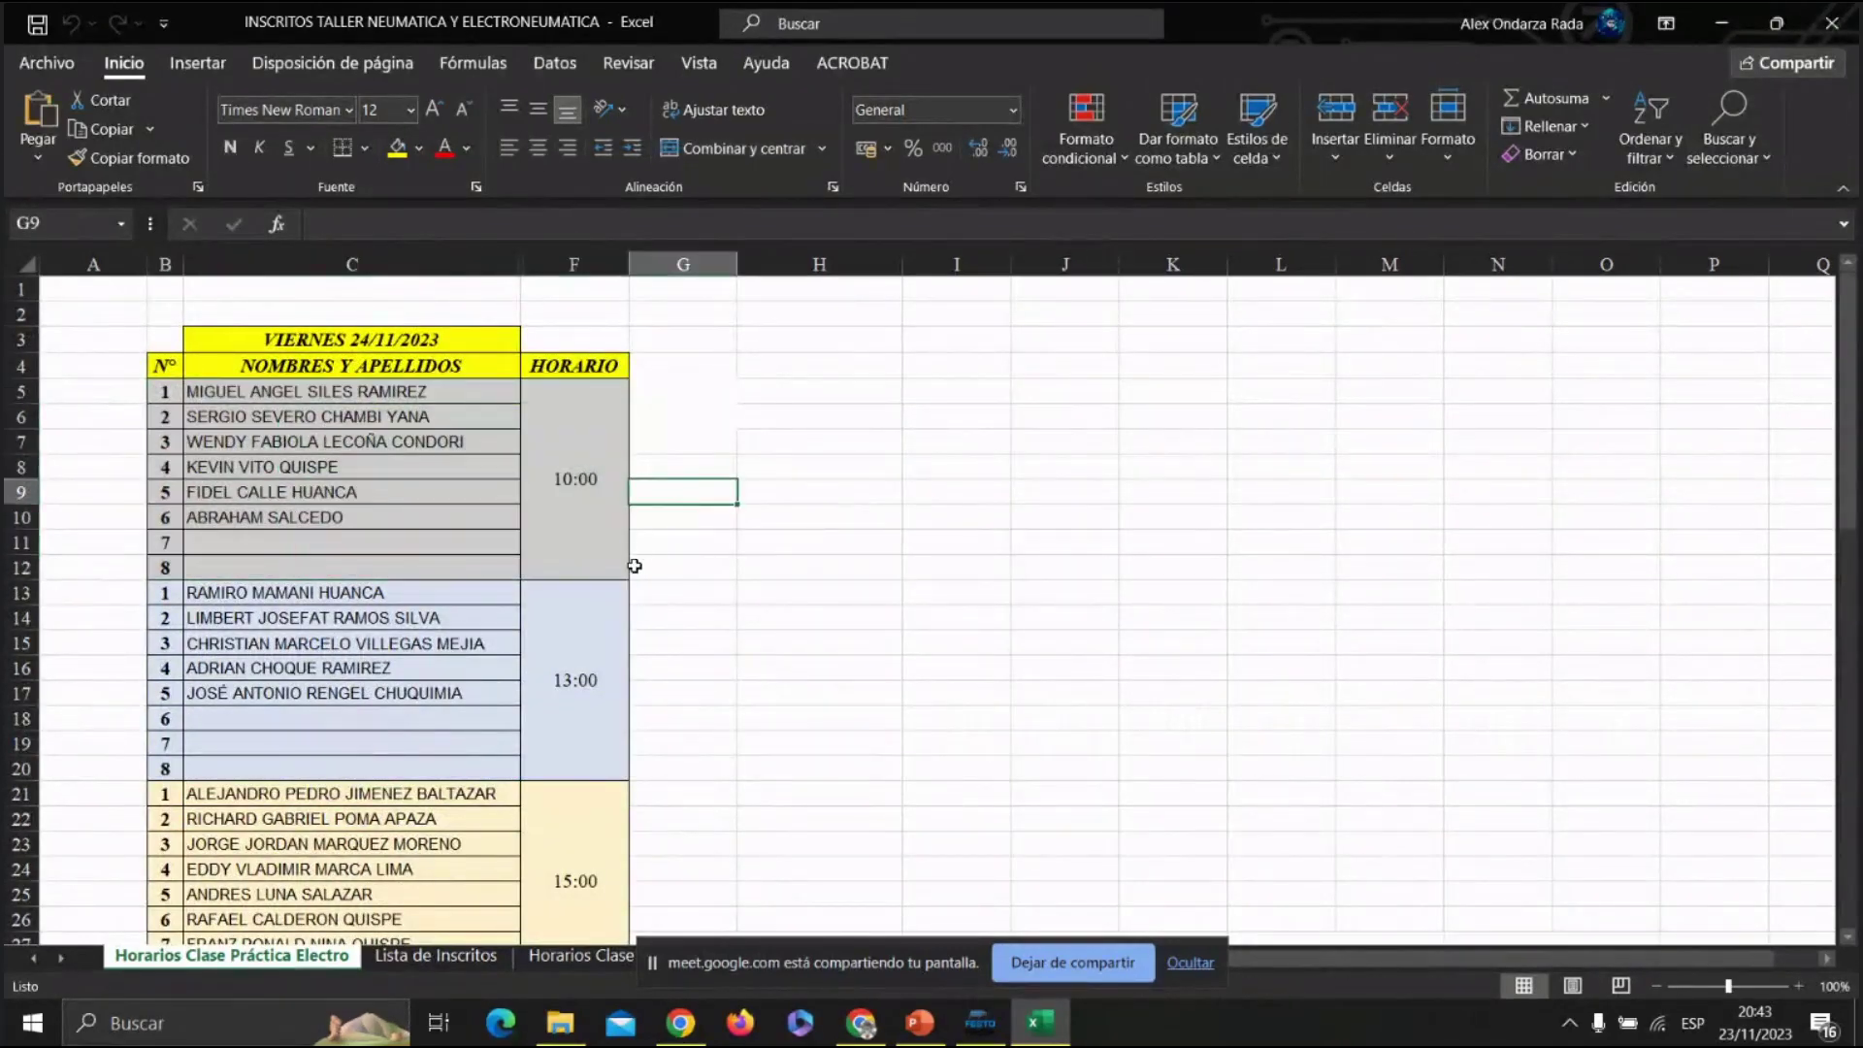
{"action": "scroll", "coordinate": [635, 573], "scroll_direction": "down", "scroll_amount": 10}
{"action": "scroll", "coordinate": [637, 582], "scroll_direction": "down", "scroll_amount": 3}
{"action": "scroll", "coordinate": [640, 578], "scroll_direction": "up", "scroll_amount": 13}
{"action": "scroll", "coordinate": [645, 574], "scroll_direction": "down", "scroll_amount": 2}
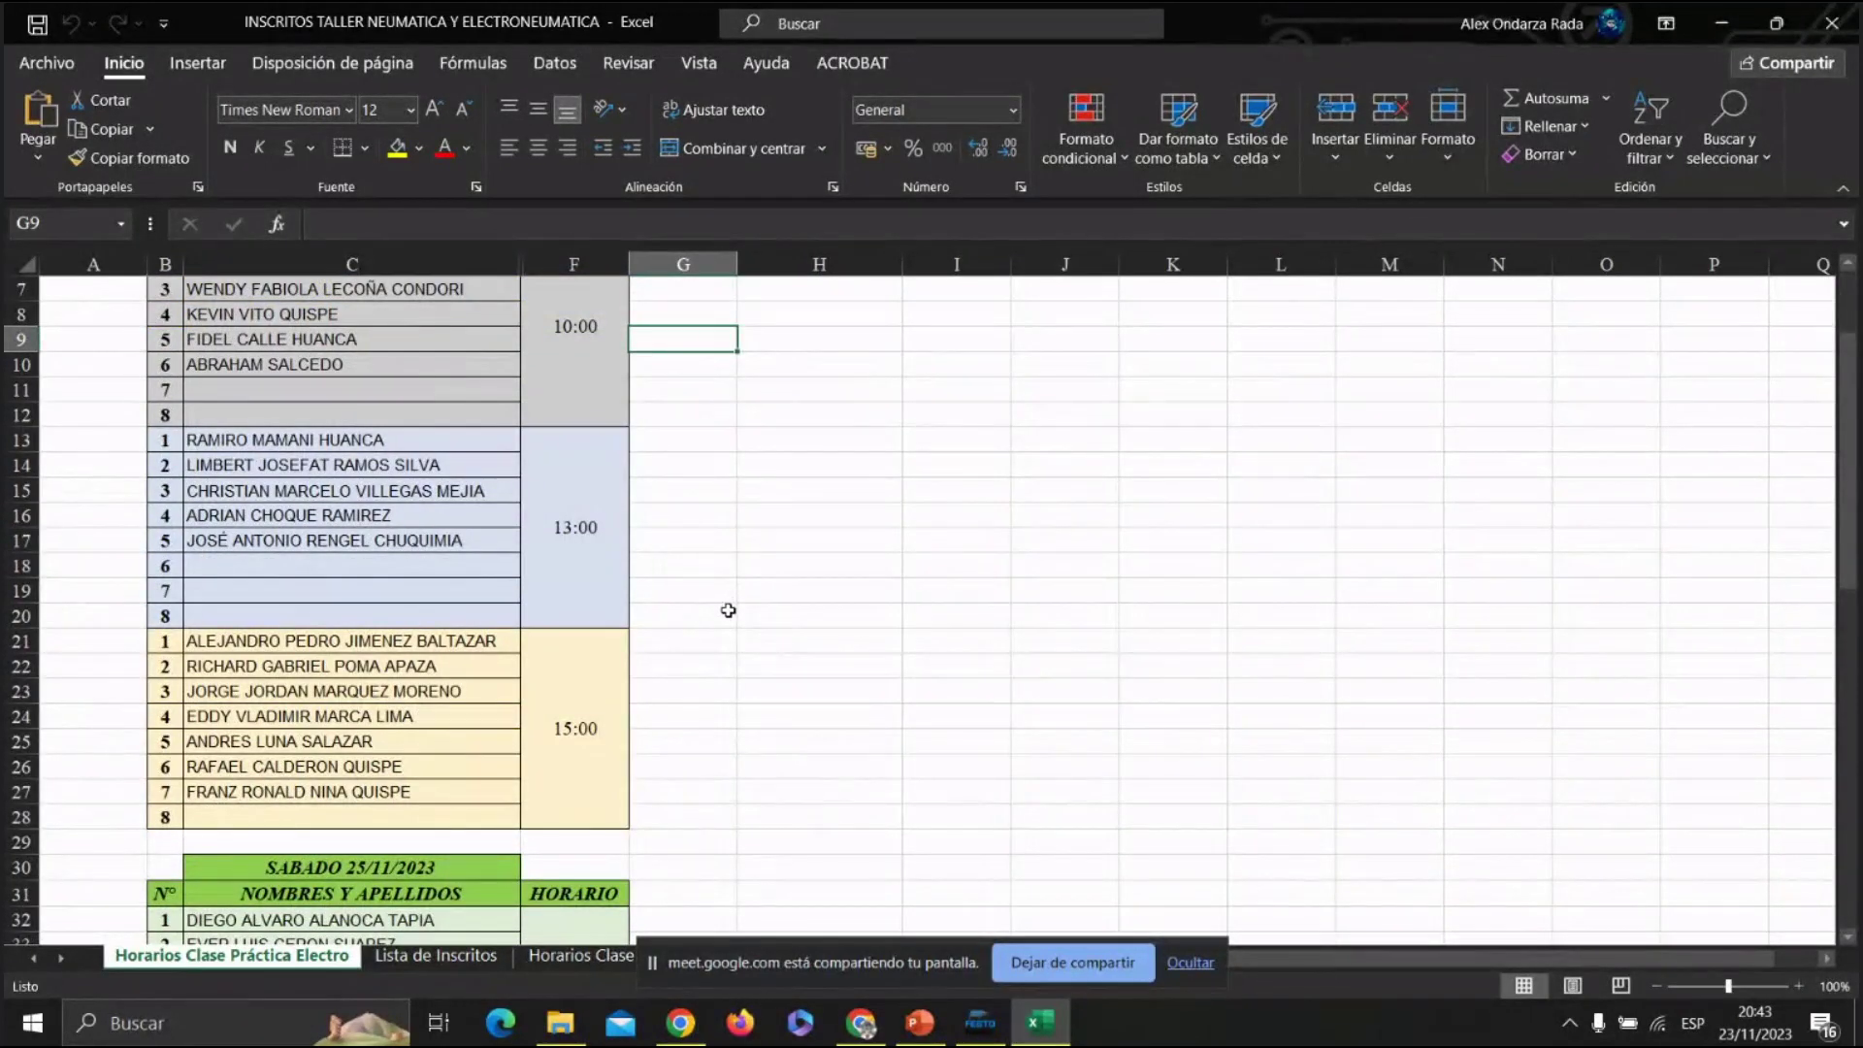
Copy the first participant's name from Friday's 15:00 group into slot 7 of Saturday's 12:00 group (C54).
{"action": "left_click", "coordinate": [471, 645]}
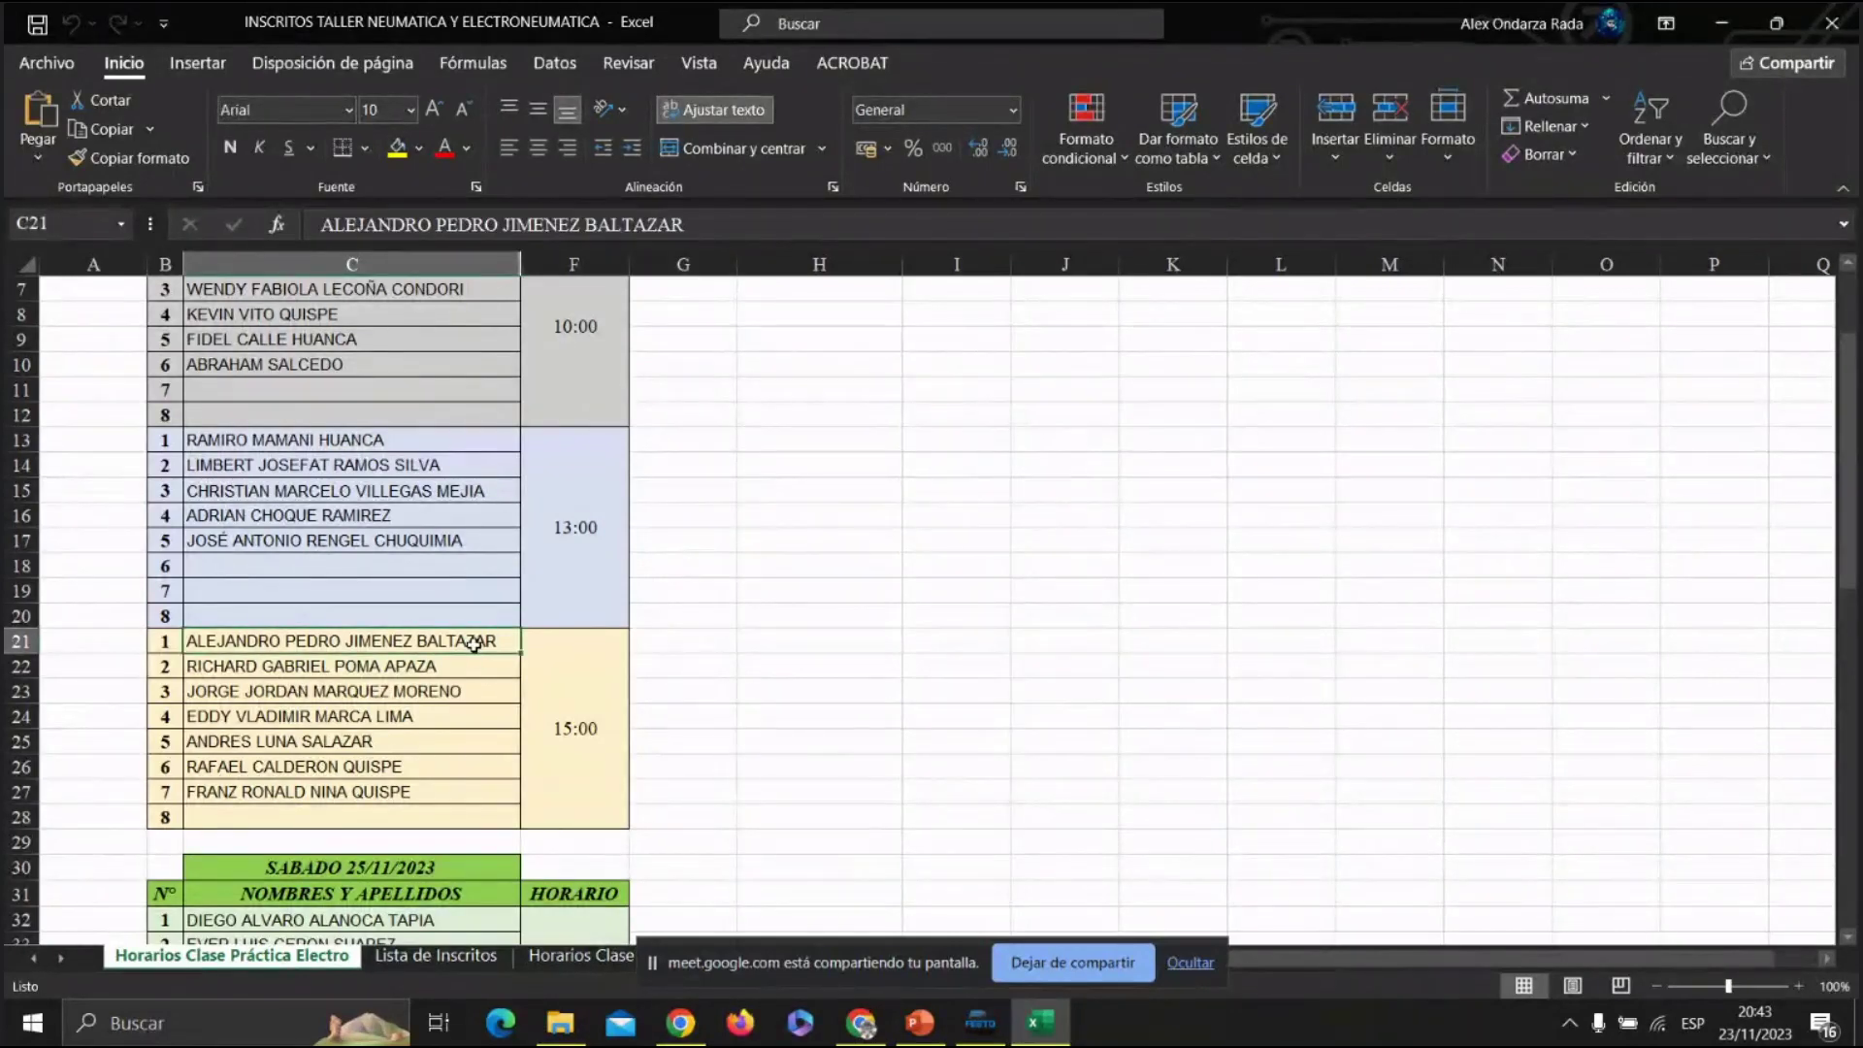
{"action": "scroll", "coordinate": [474, 644], "scroll_direction": "down", "scroll_amount": 9}
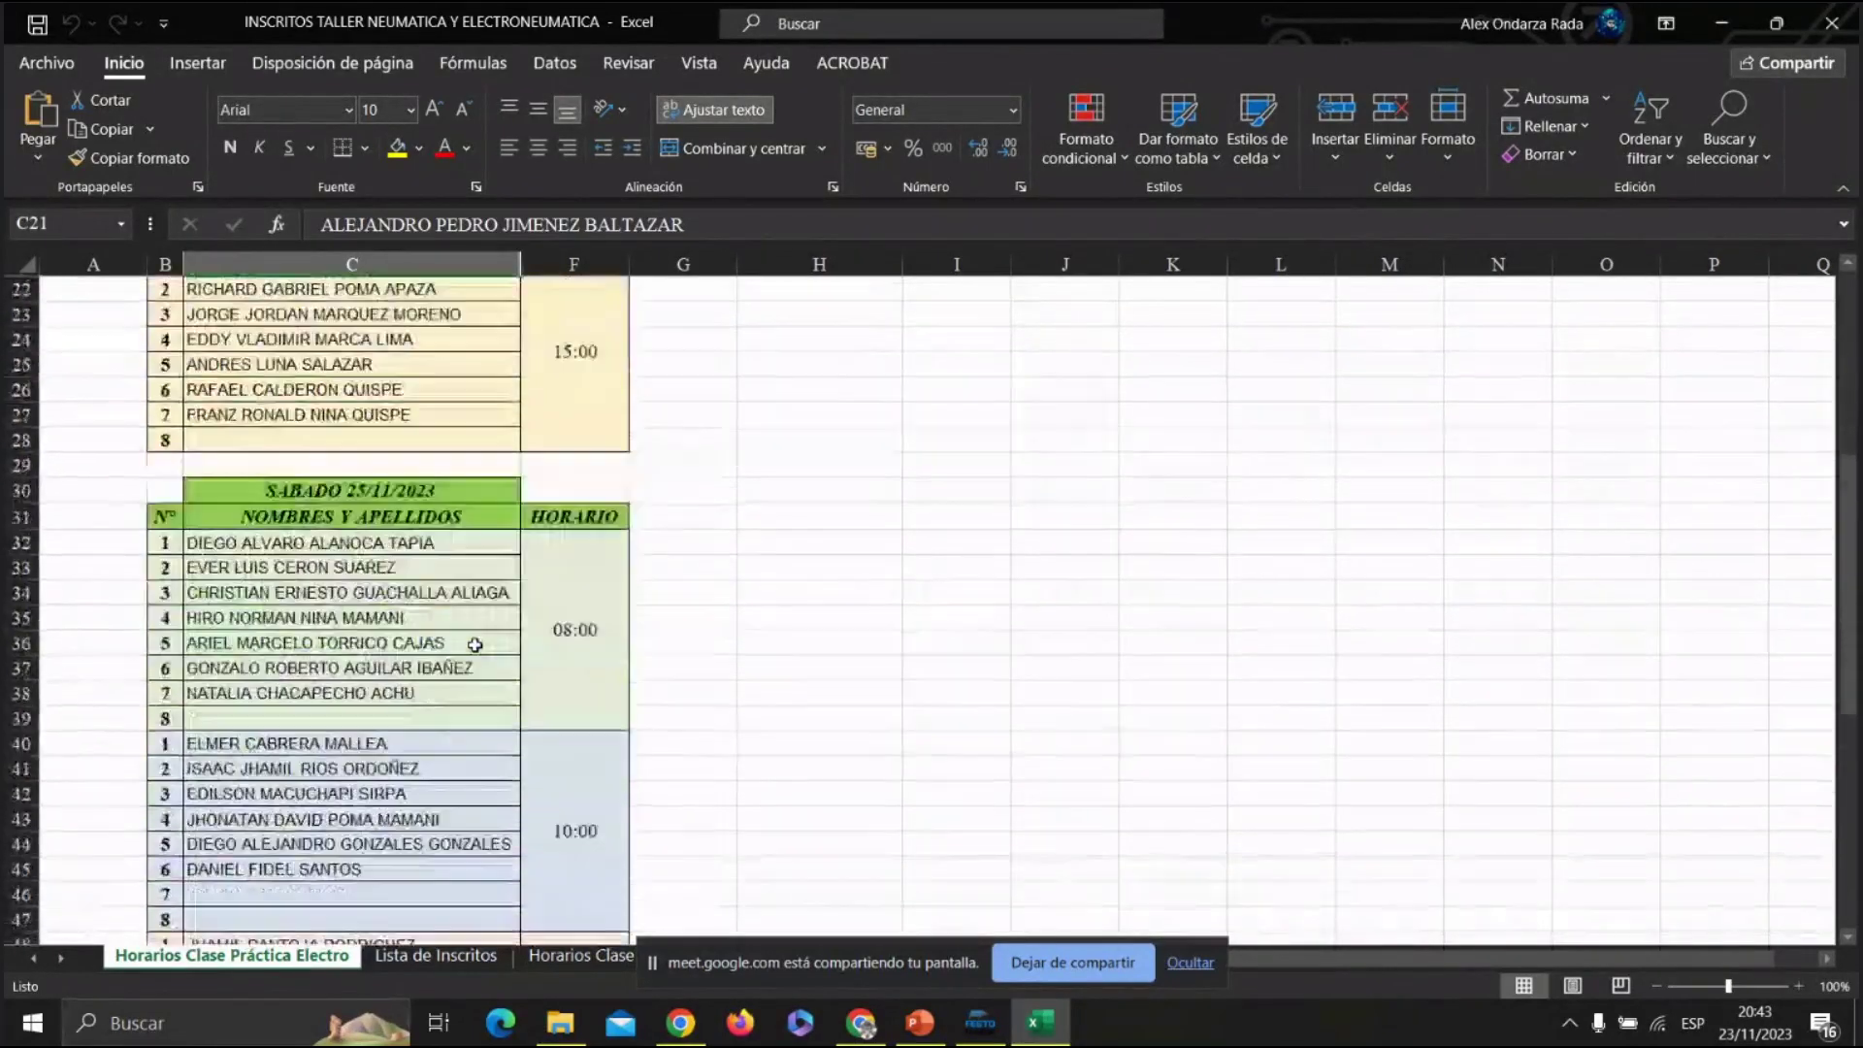
{"action": "scroll", "coordinate": [480, 645], "scroll_direction": "up", "scroll_amount": 7}
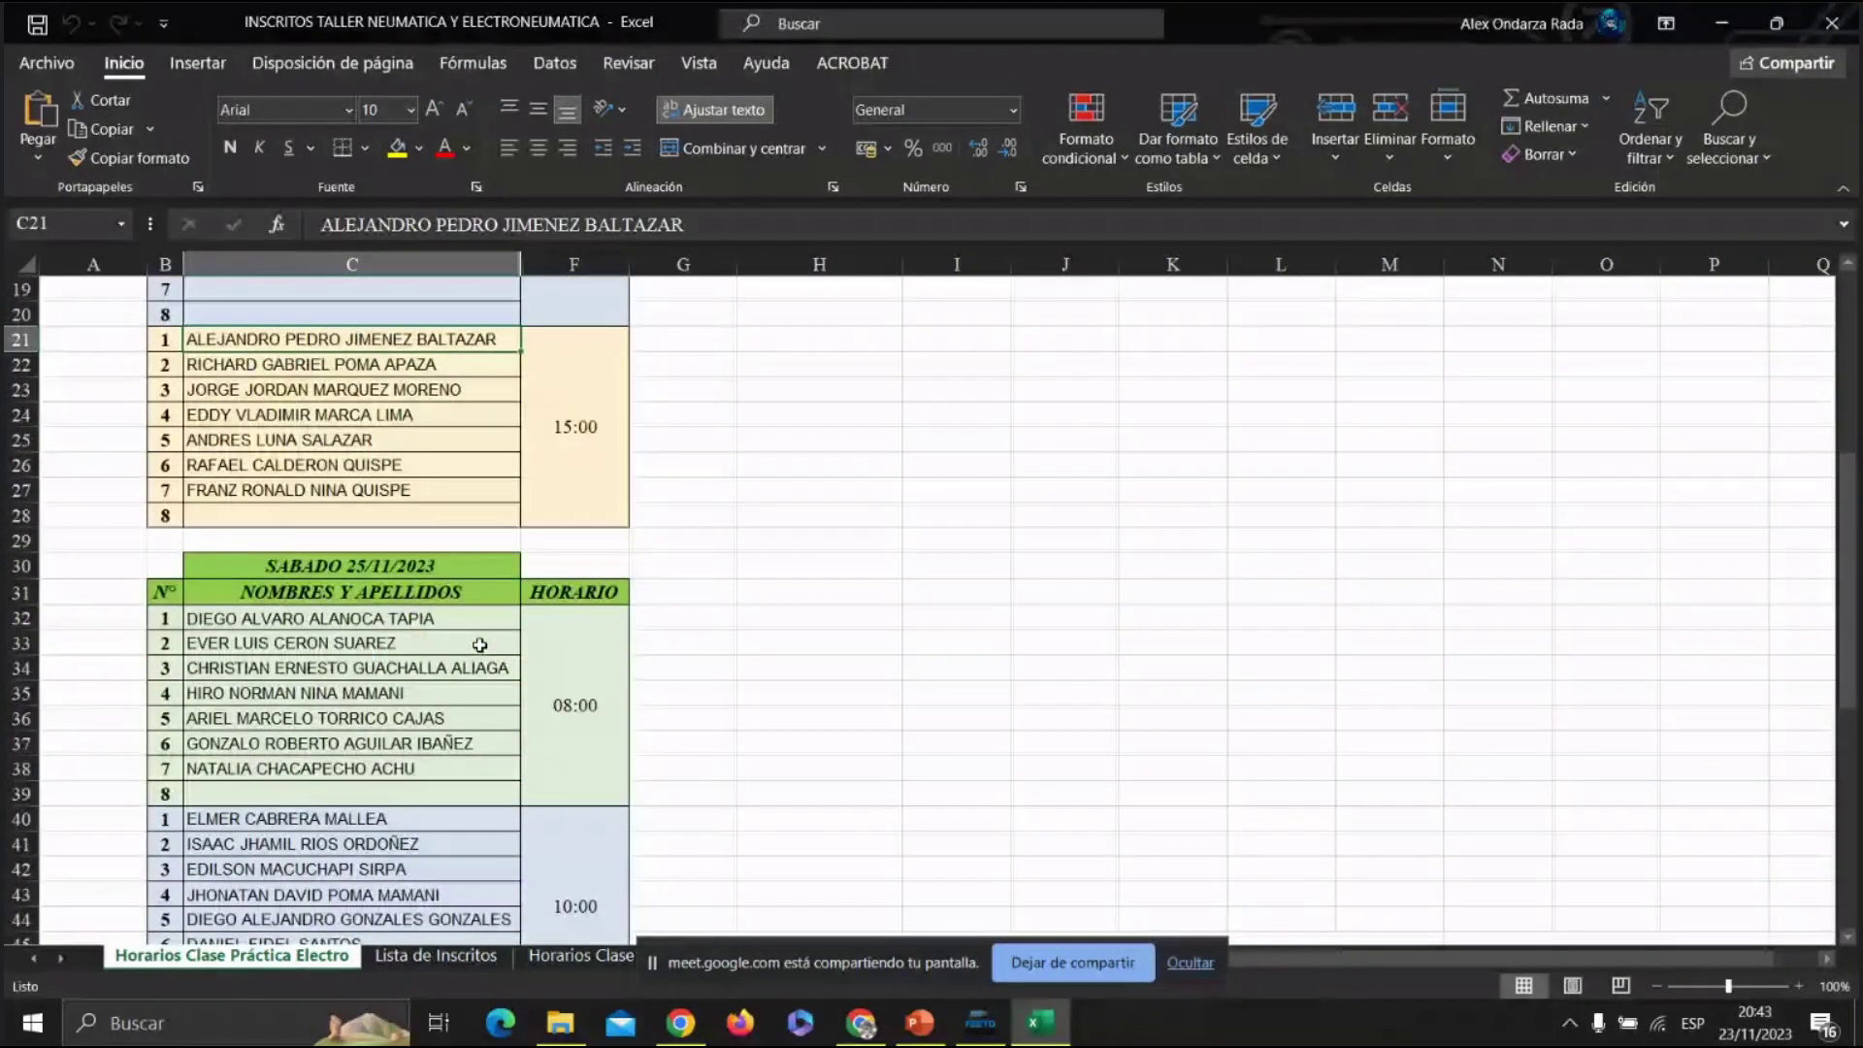
{"action": "key", "text": "ctrl+c"}
{"action": "scroll", "coordinate": [486, 631], "scroll_direction": "down", "scroll_amount": 10}
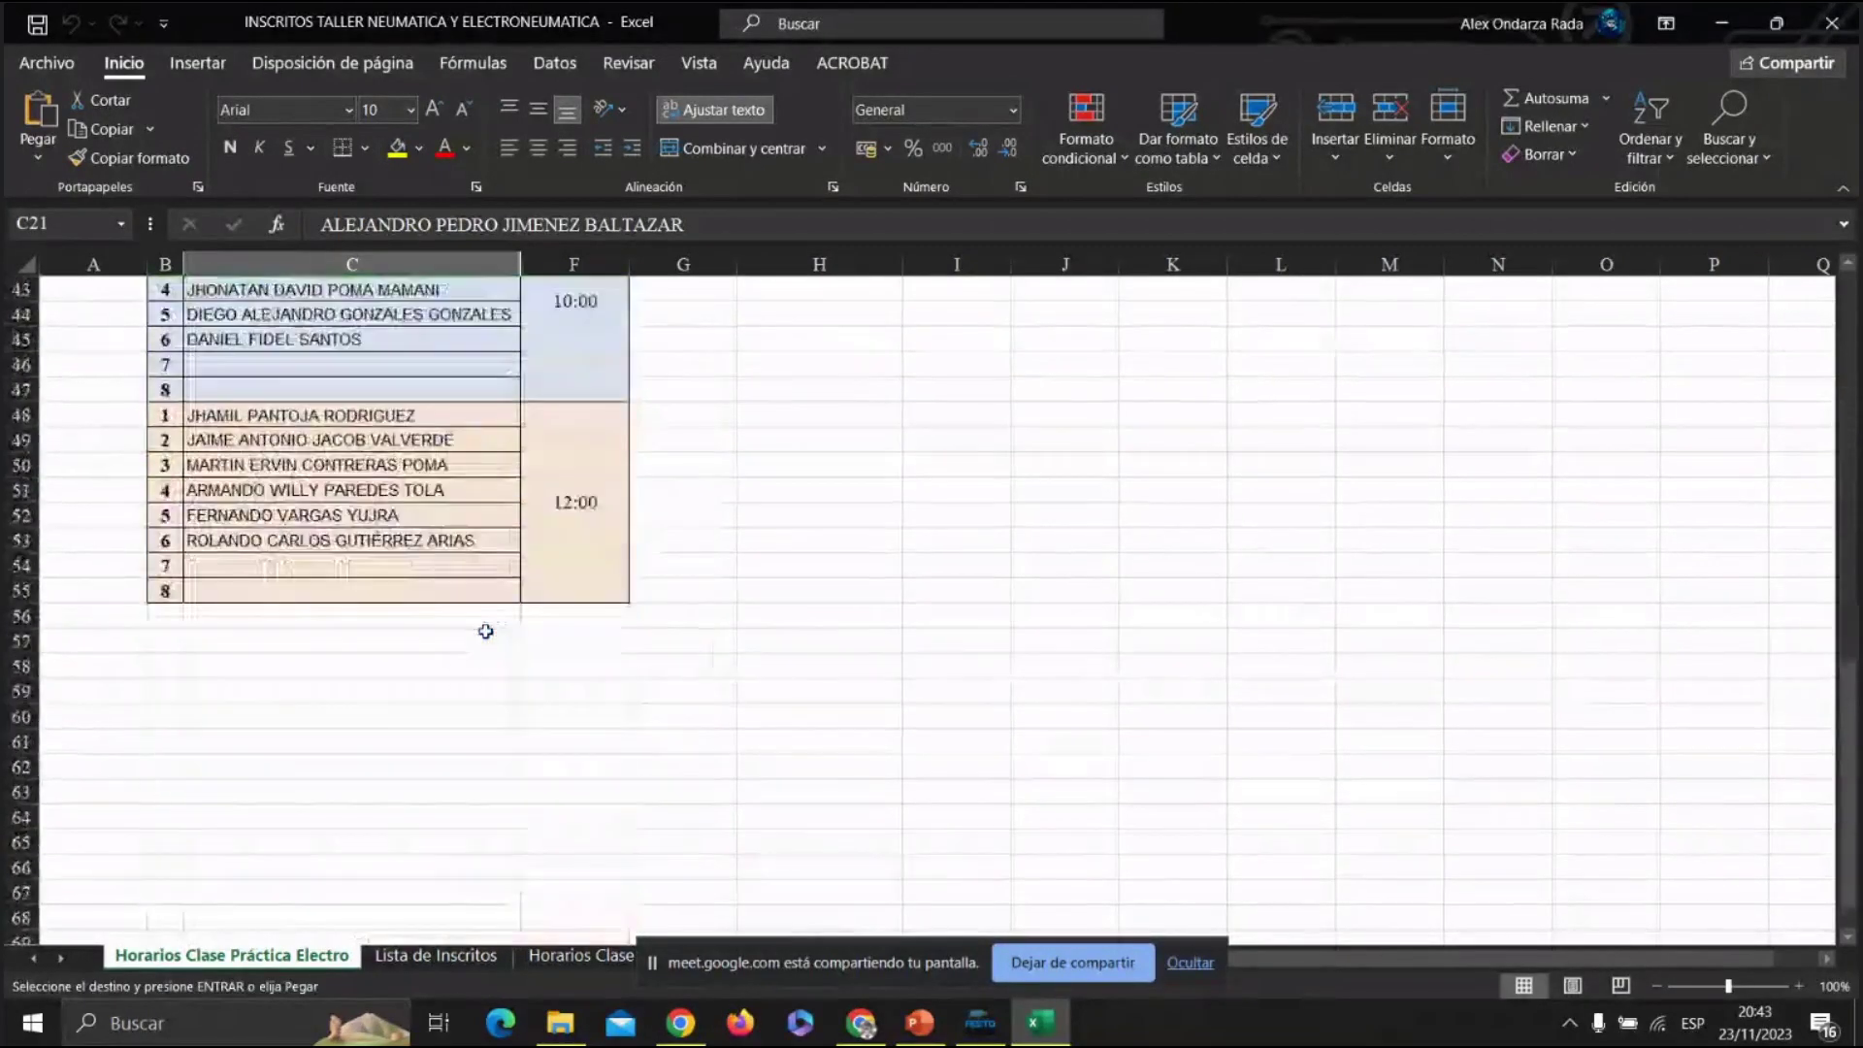
{"action": "left_click", "coordinate": [395, 560]}
{"action": "key", "text": "Return"}
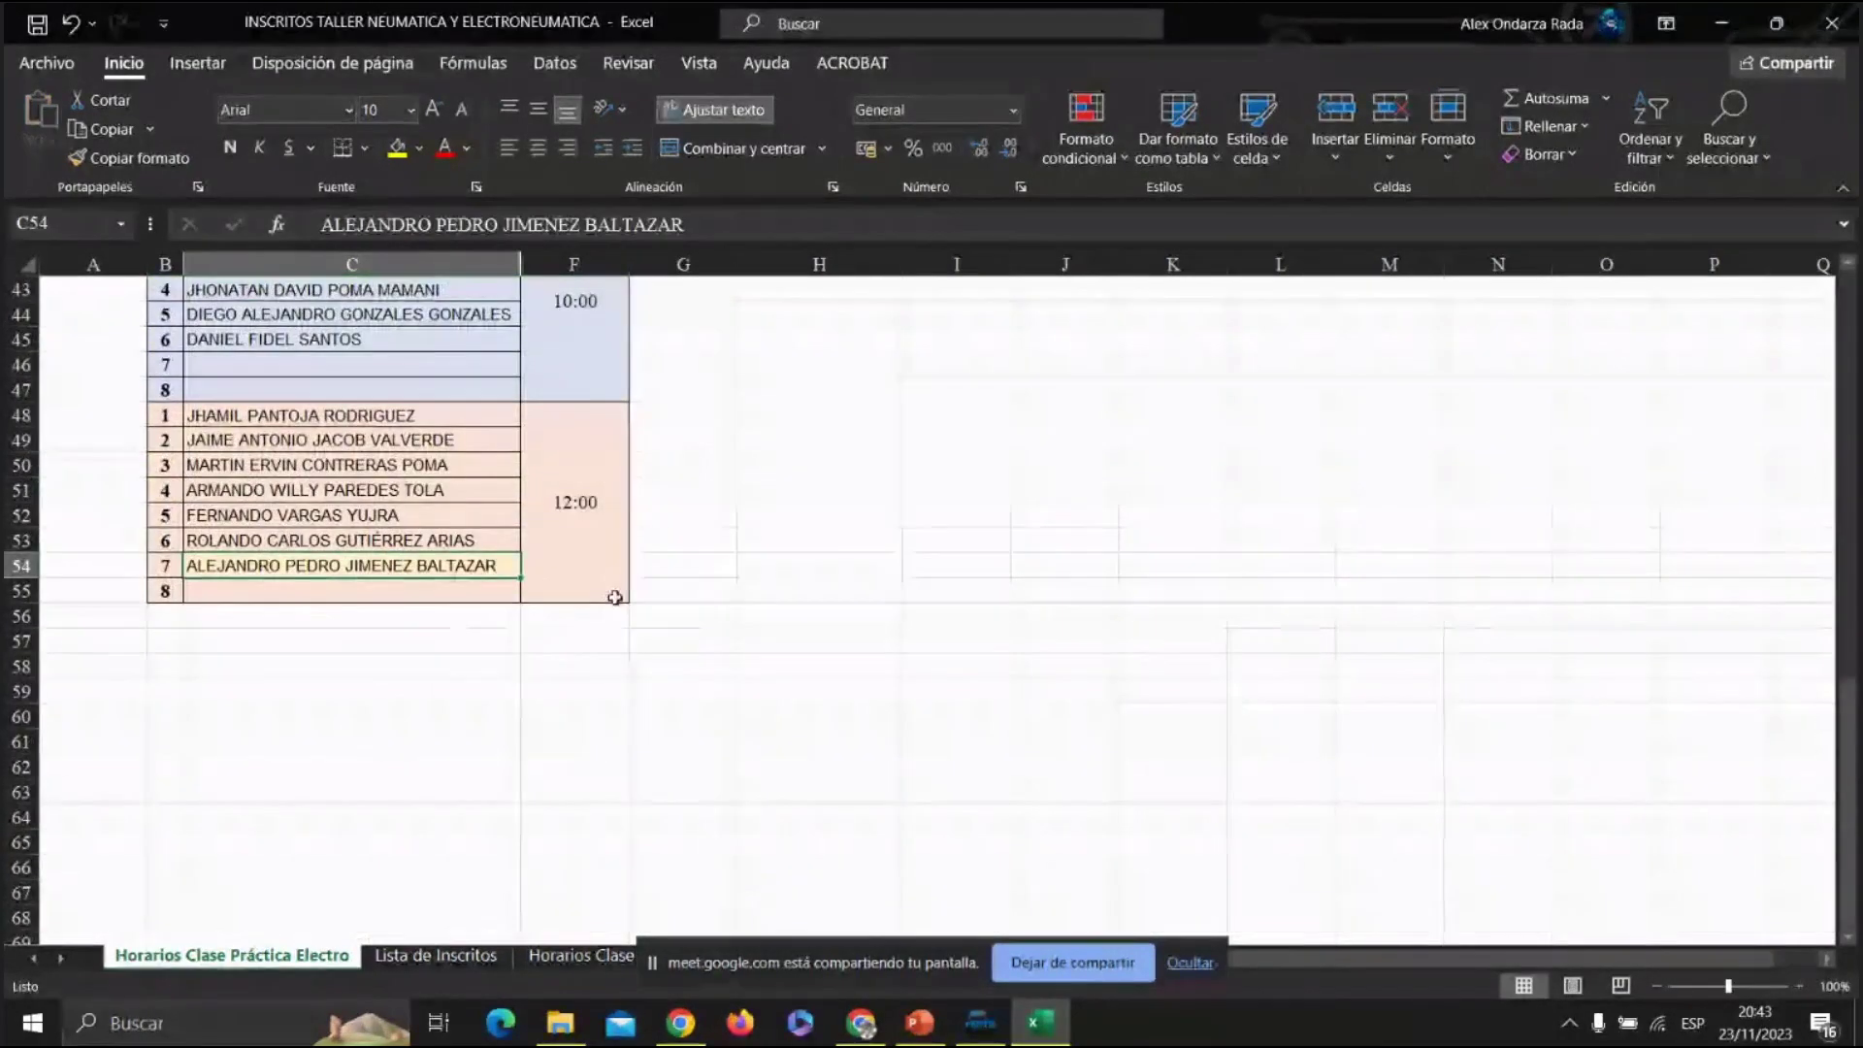
Set the fill of C54 to the light orange used by Saturday's 12:00 group.
{"action": "left_click", "coordinate": [571, 664]}
{"action": "left_click", "coordinate": [456, 570]}
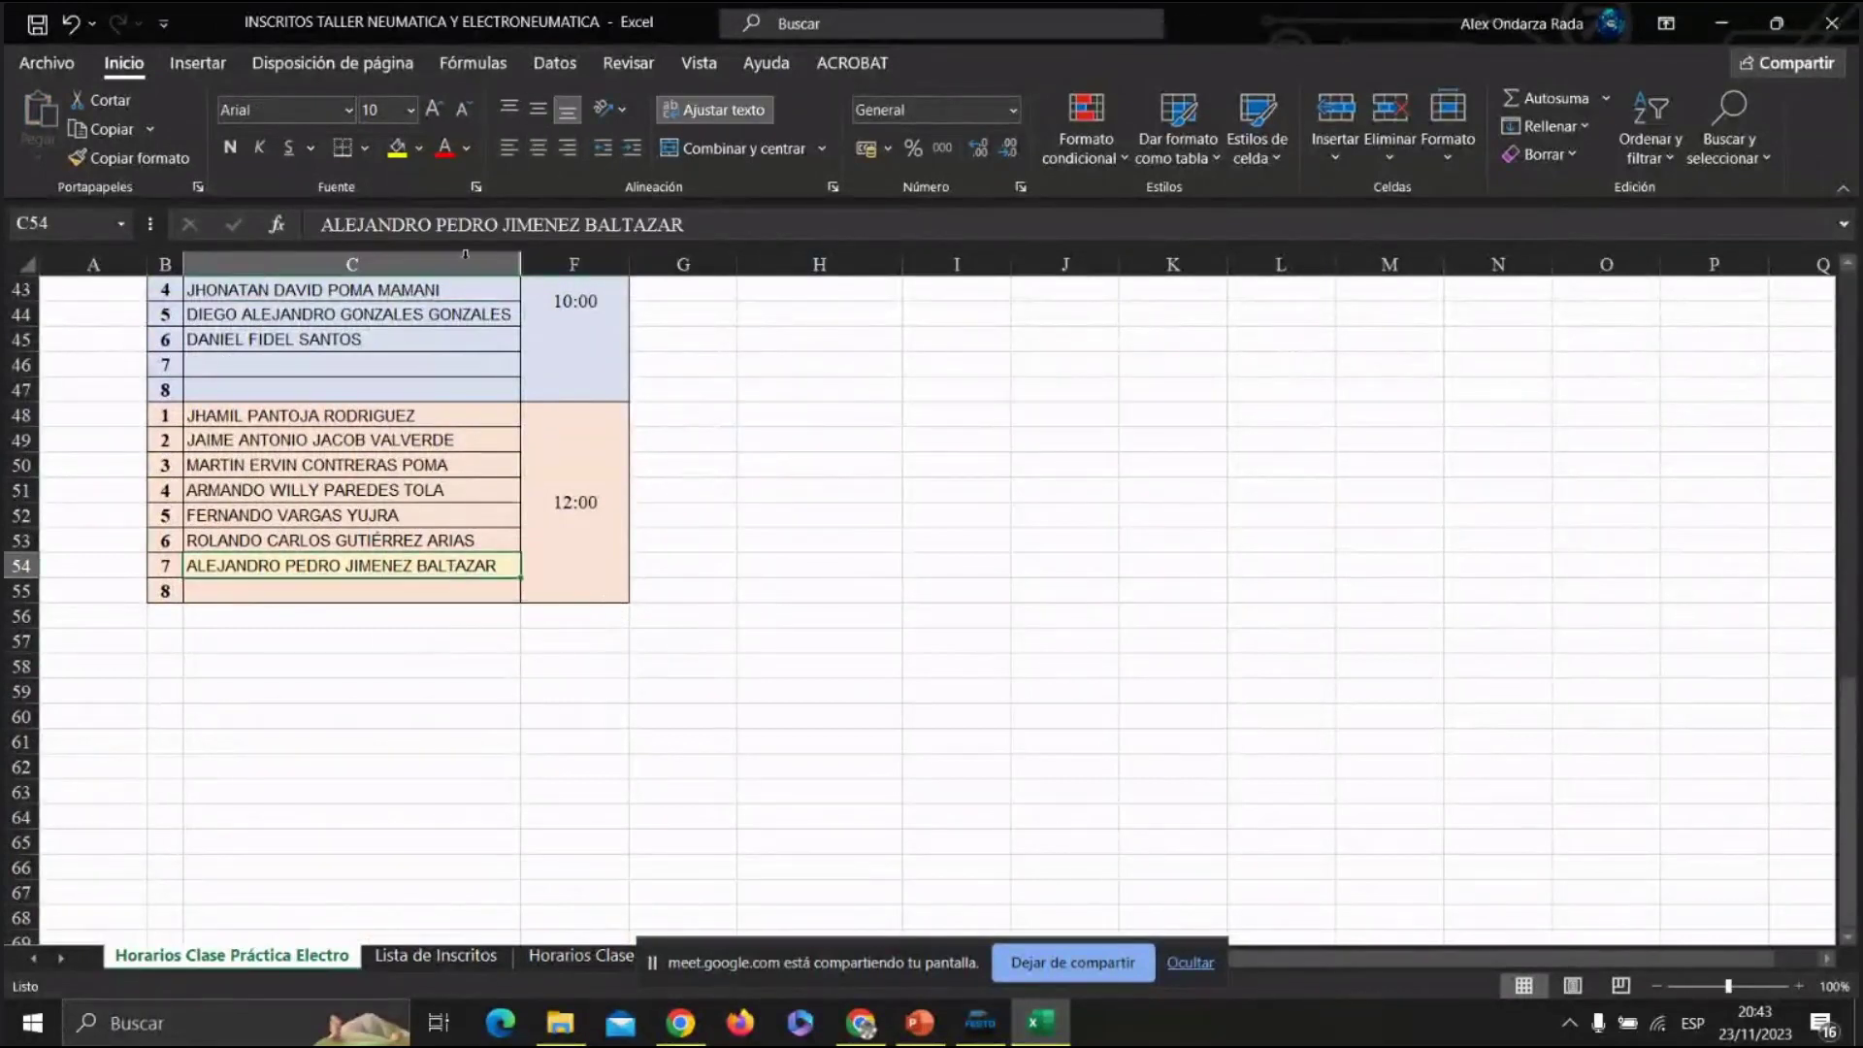
{"action": "left_click", "coordinate": [421, 149]}
{"action": "left_click", "coordinate": [784, 393]}
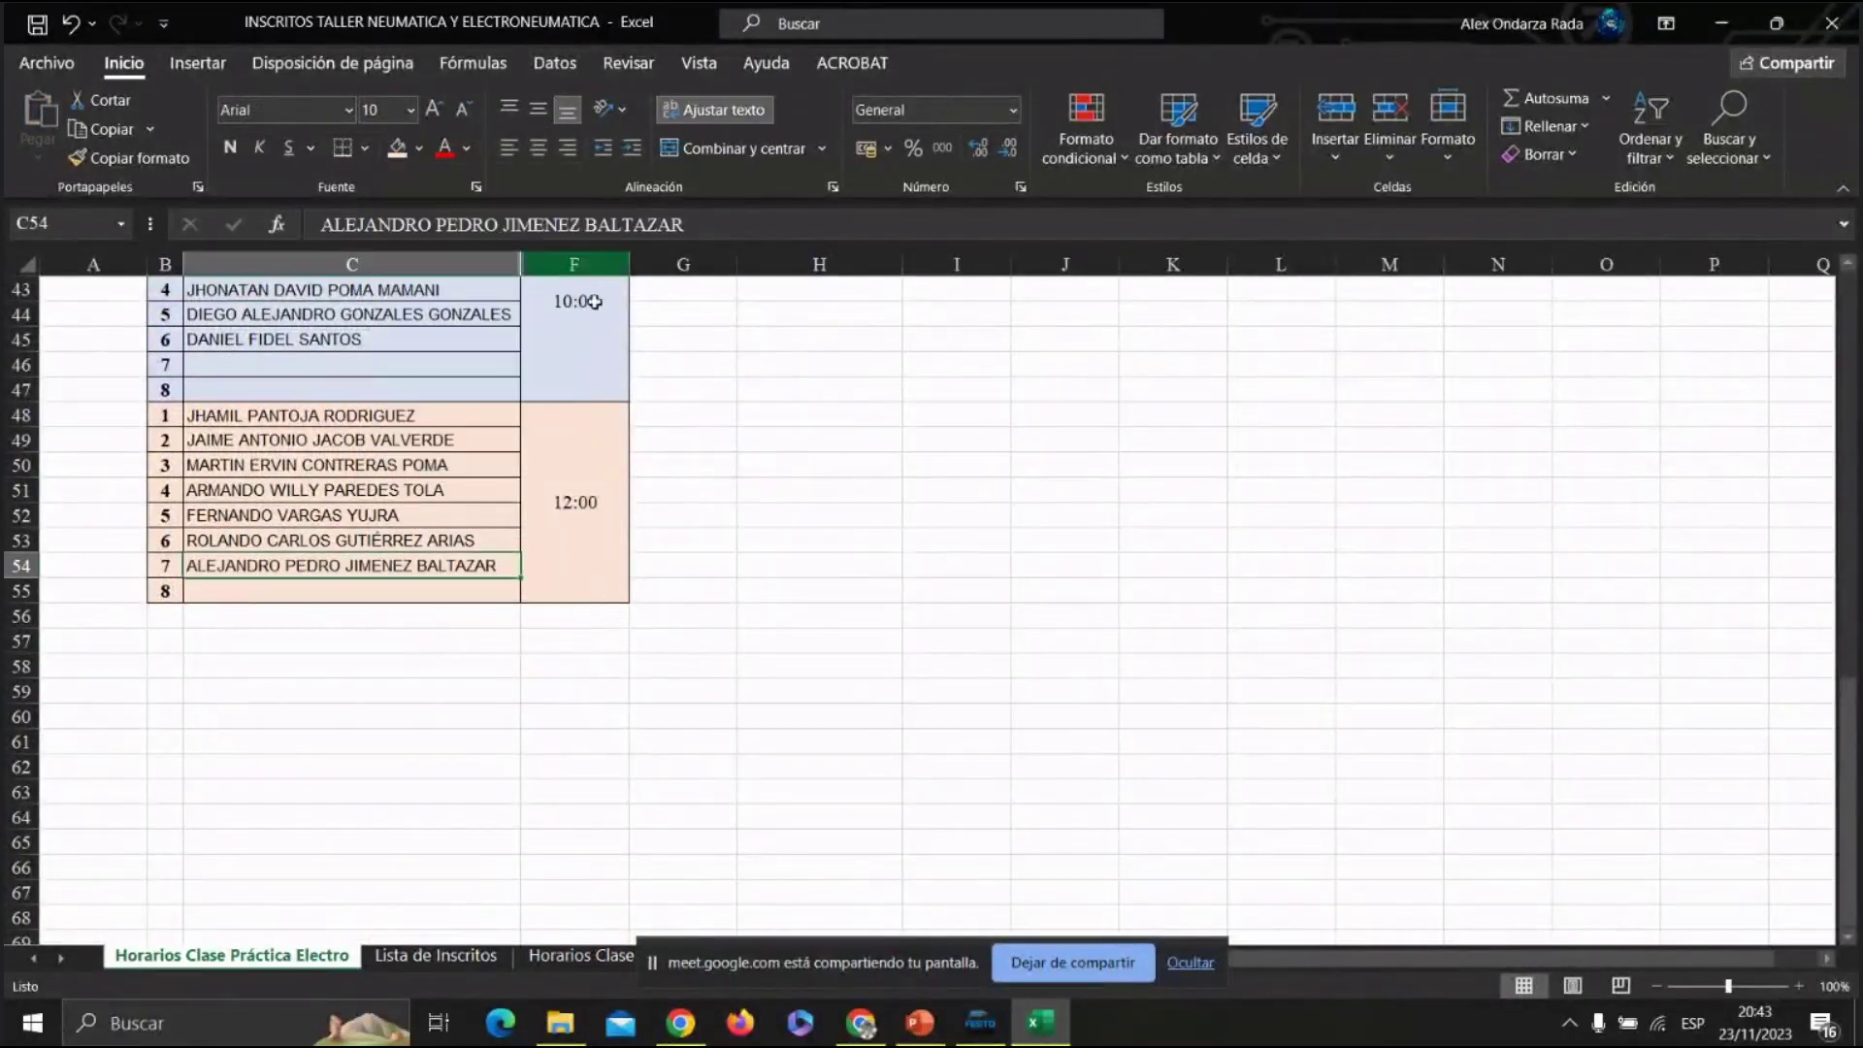
Move the second participant of Friday's 15:00 group (C22) to slot 7 of Saturday's 10:00 group (C46) and fill C46 with that group's light blue.
{"action": "left_click", "coordinate": [757, 561]}
{"action": "scroll", "coordinate": [732, 578], "scroll_direction": "up", "scroll_amount": 5}
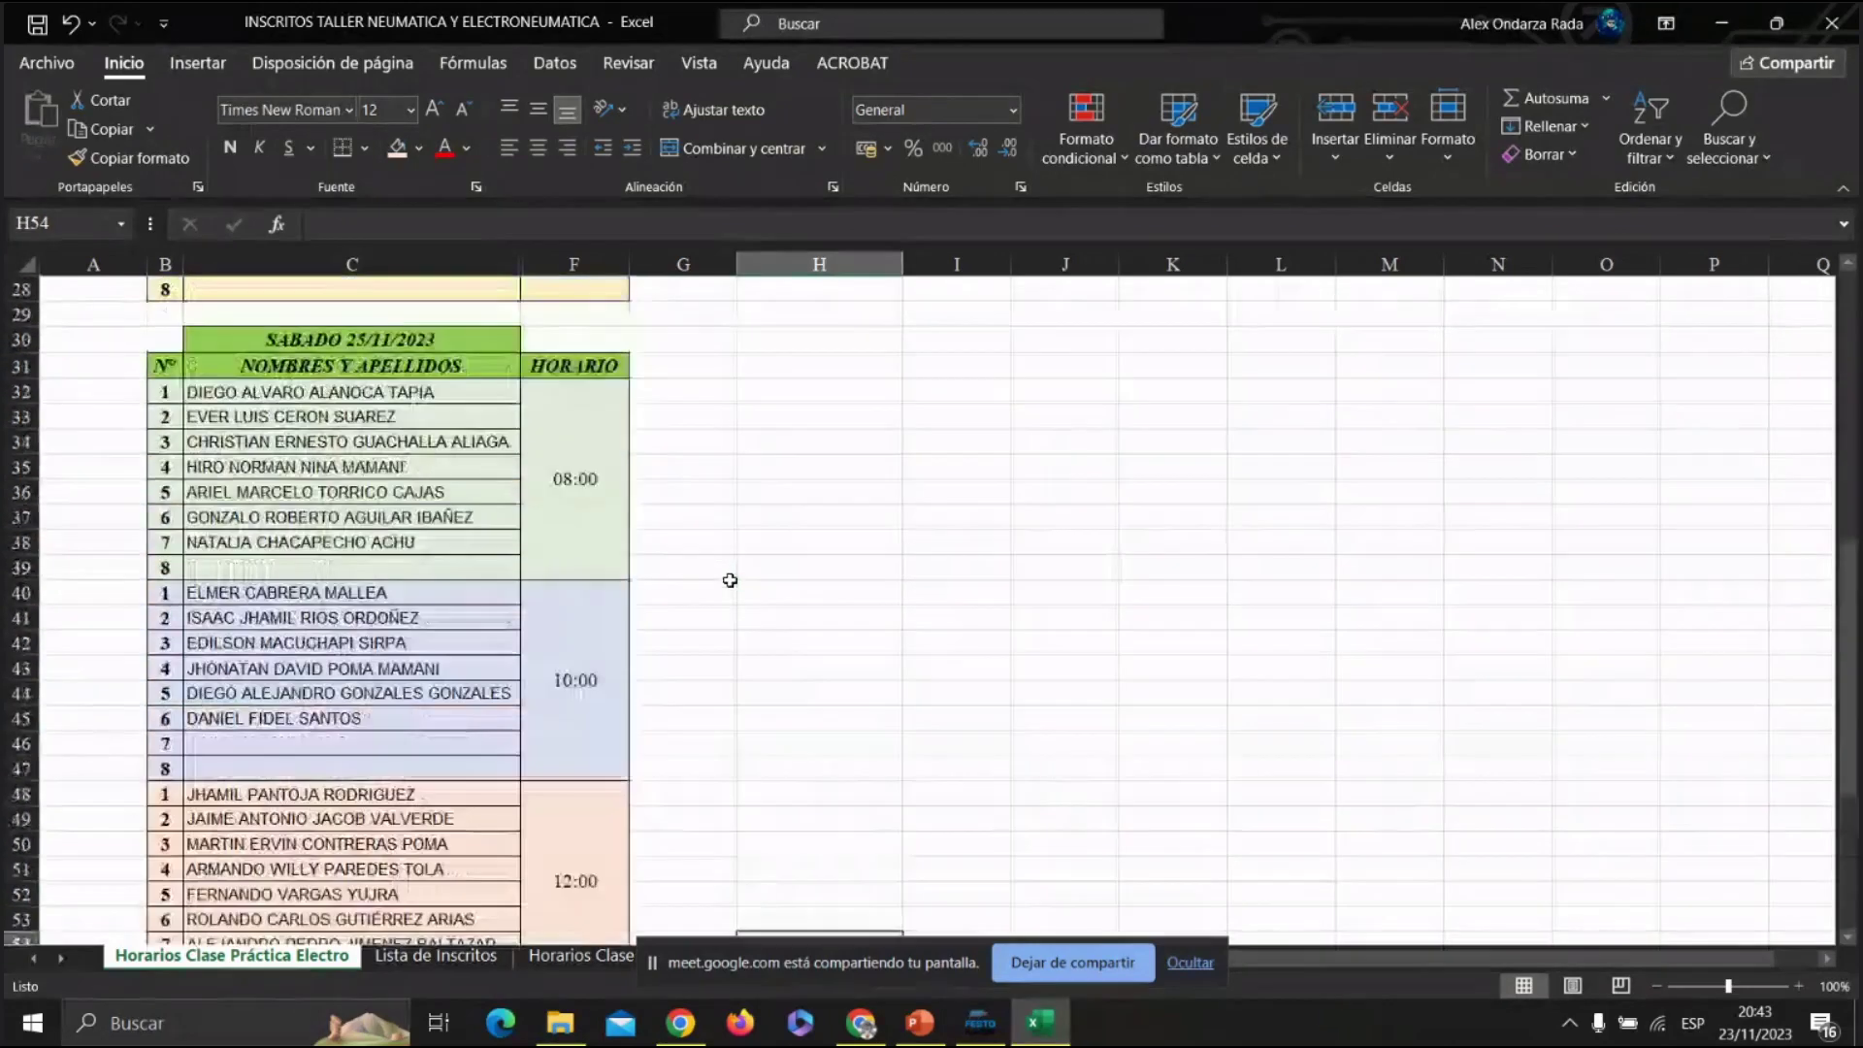
{"action": "scroll", "coordinate": [730, 580], "scroll_direction": "up", "scroll_amount": 3}
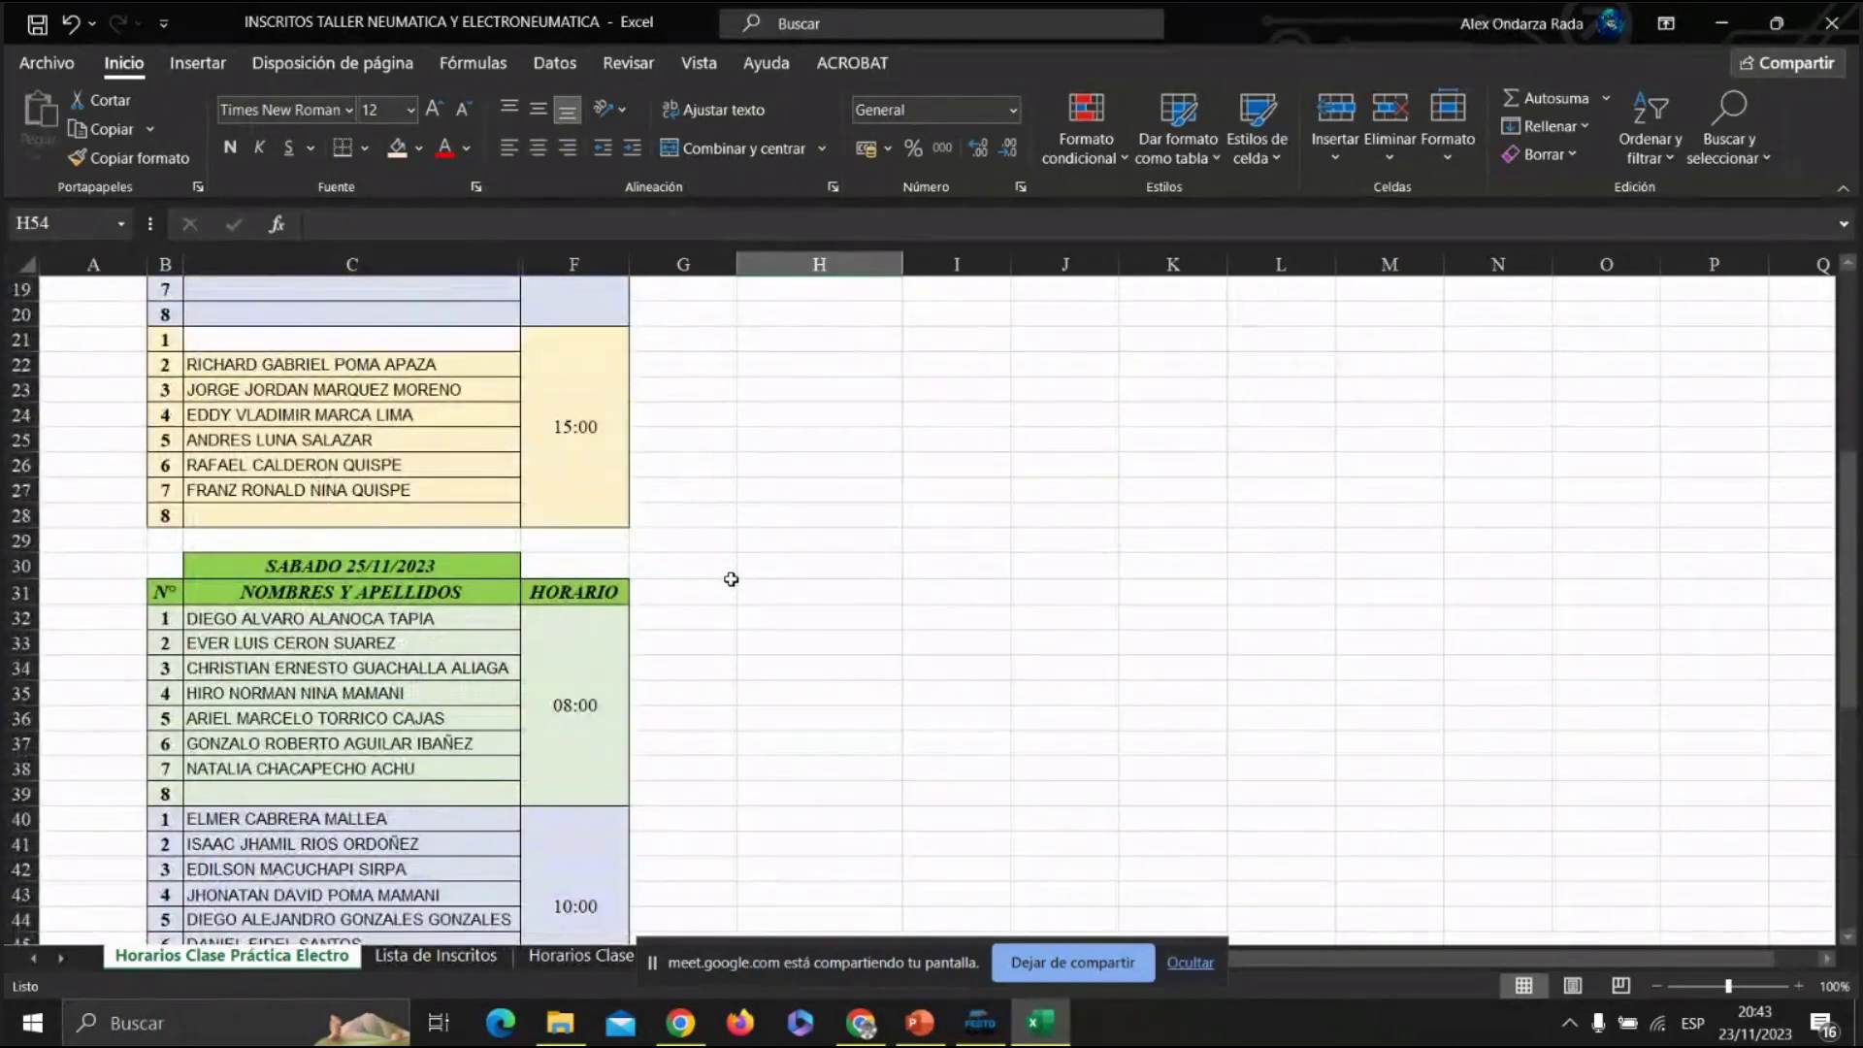
{"action": "left_click", "coordinate": [479, 340]}
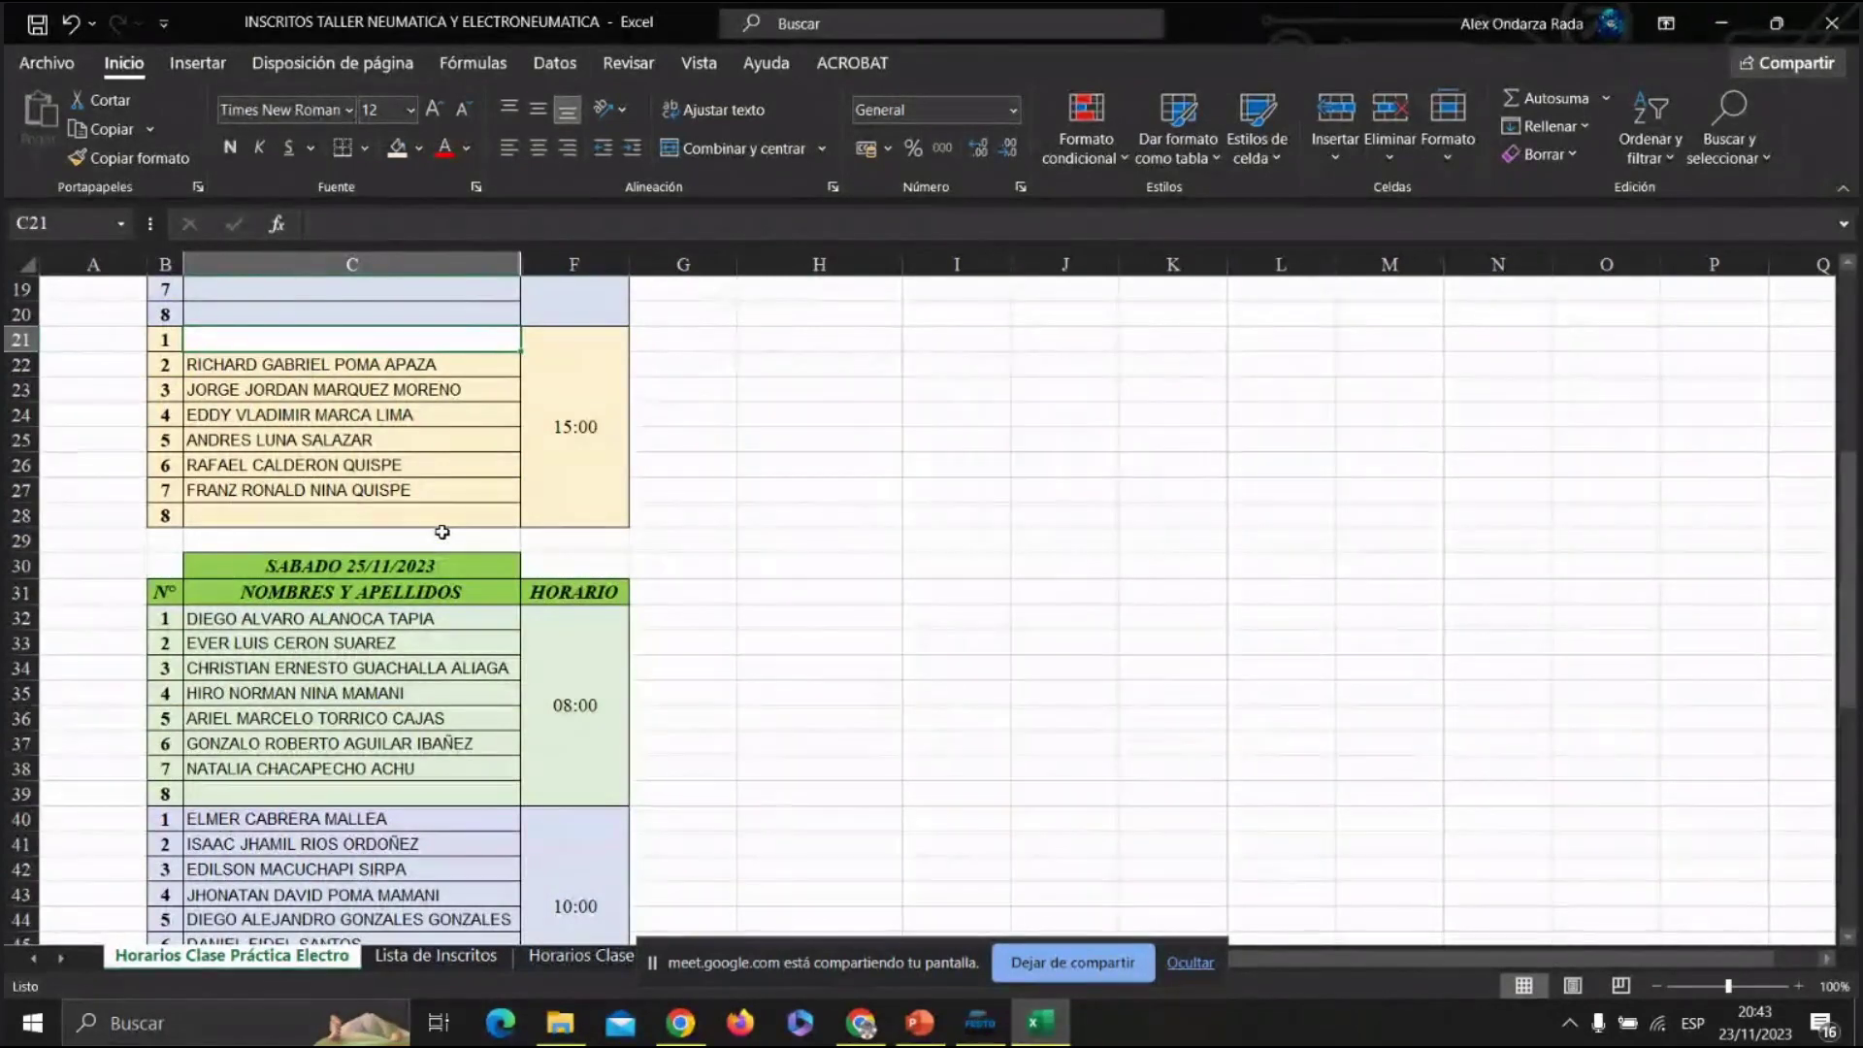
{"action": "scroll", "coordinate": [442, 535], "scroll_direction": "up", "scroll_amount": 4}
{"action": "scroll", "coordinate": [443, 535], "scroll_direction": "down", "scroll_amount": 1}
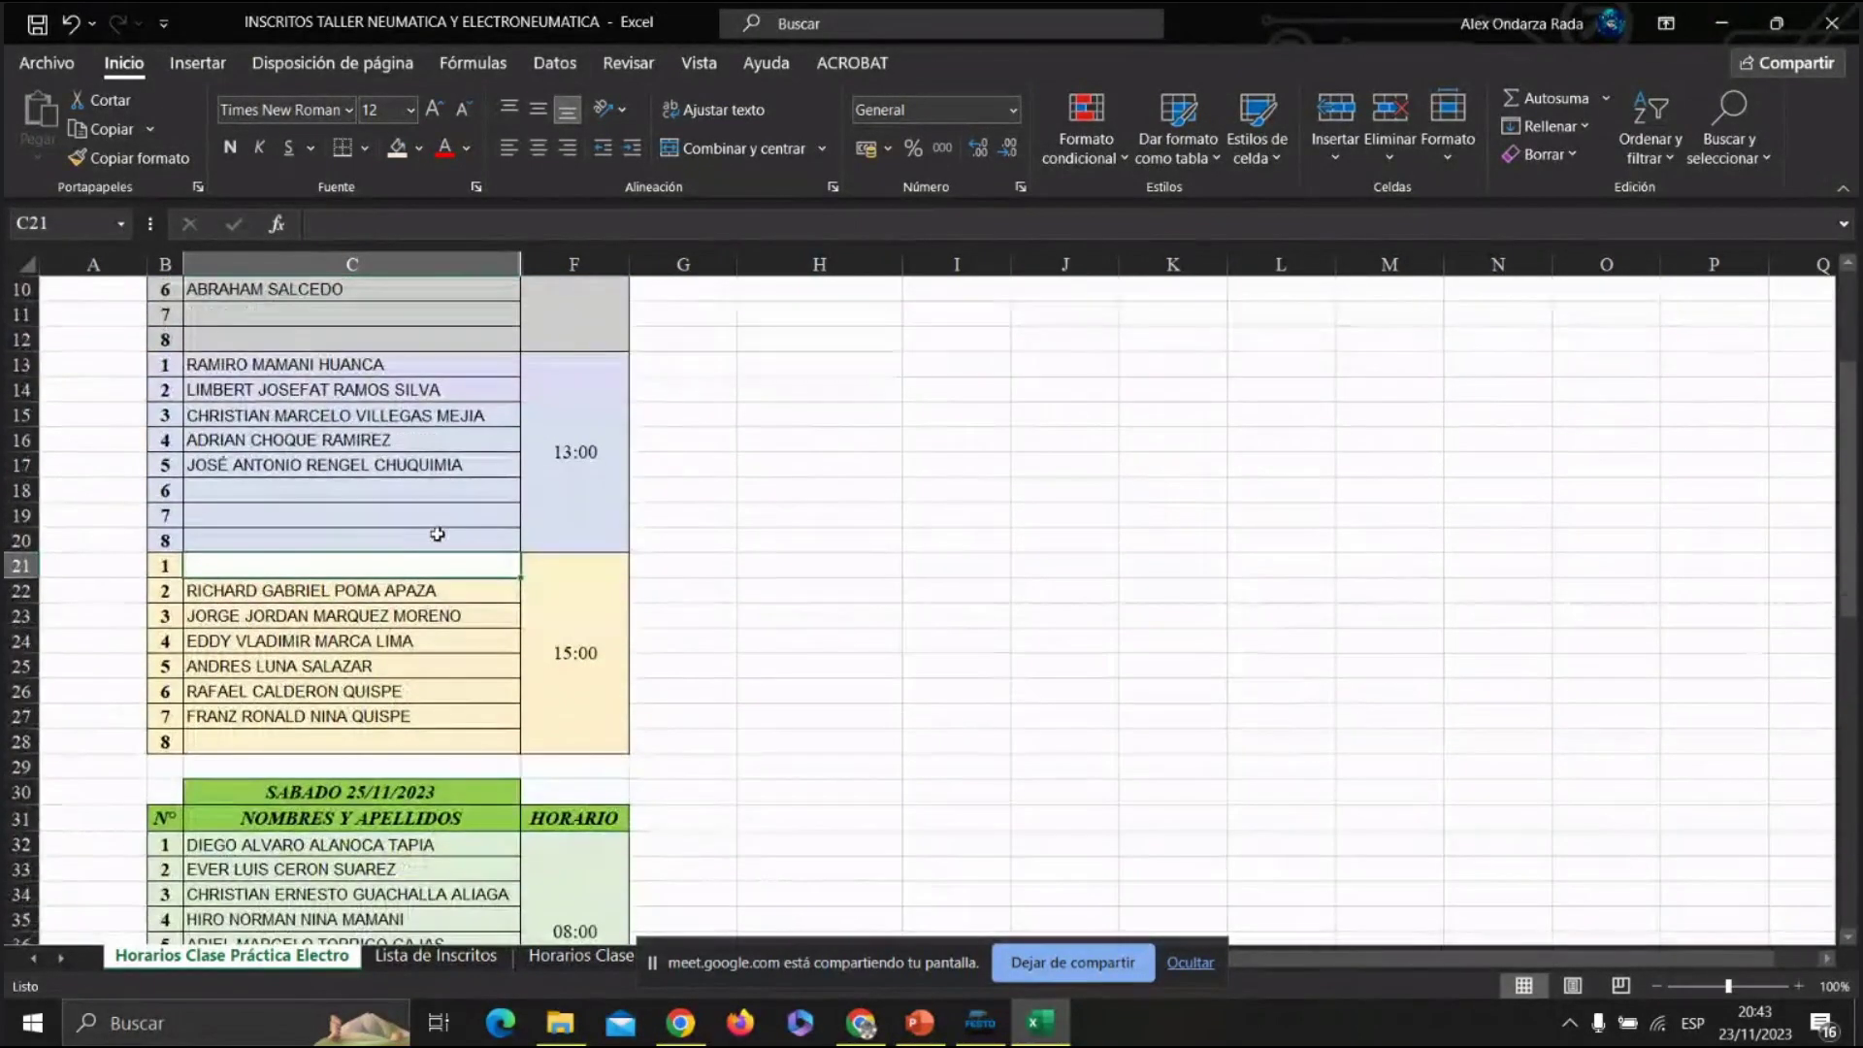
{"action": "left_click", "coordinate": [378, 596]}
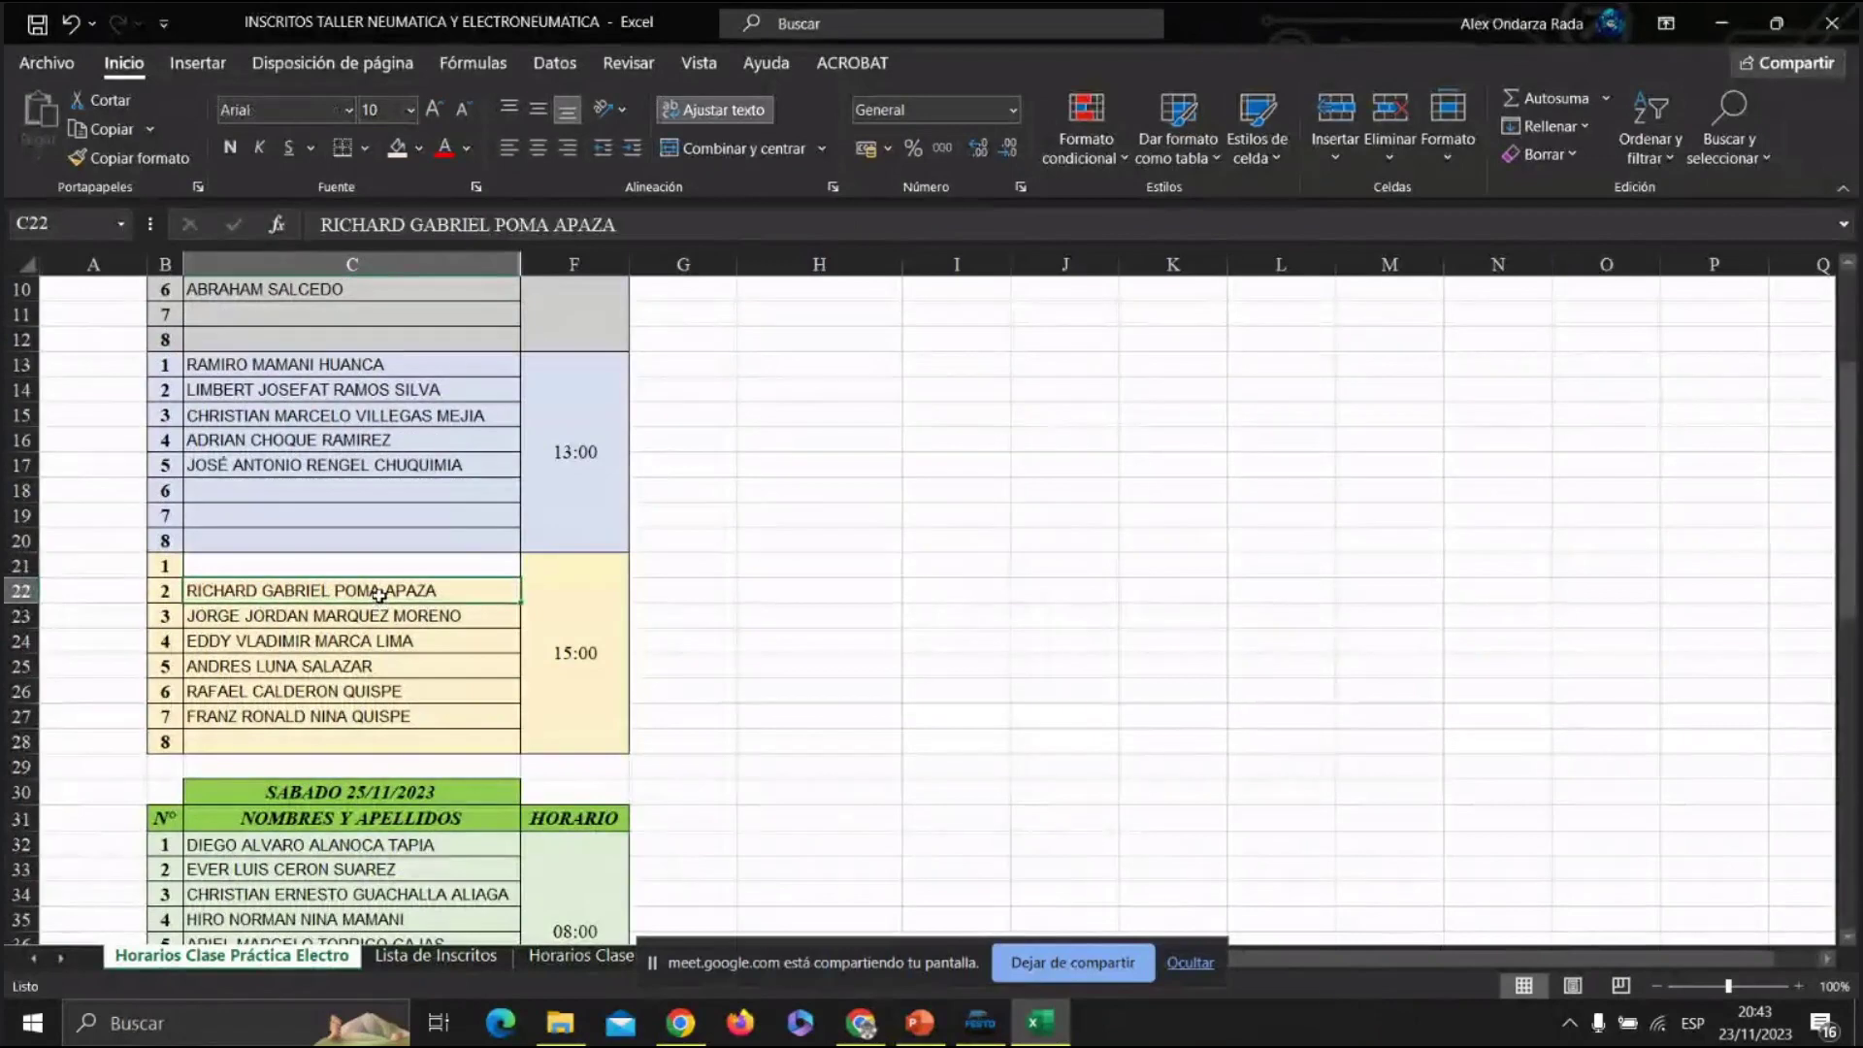
{"action": "key", "text": "ctrl+c"}
{"action": "scroll", "coordinate": [388, 582], "scroll_direction": "down", "scroll_amount": 6}
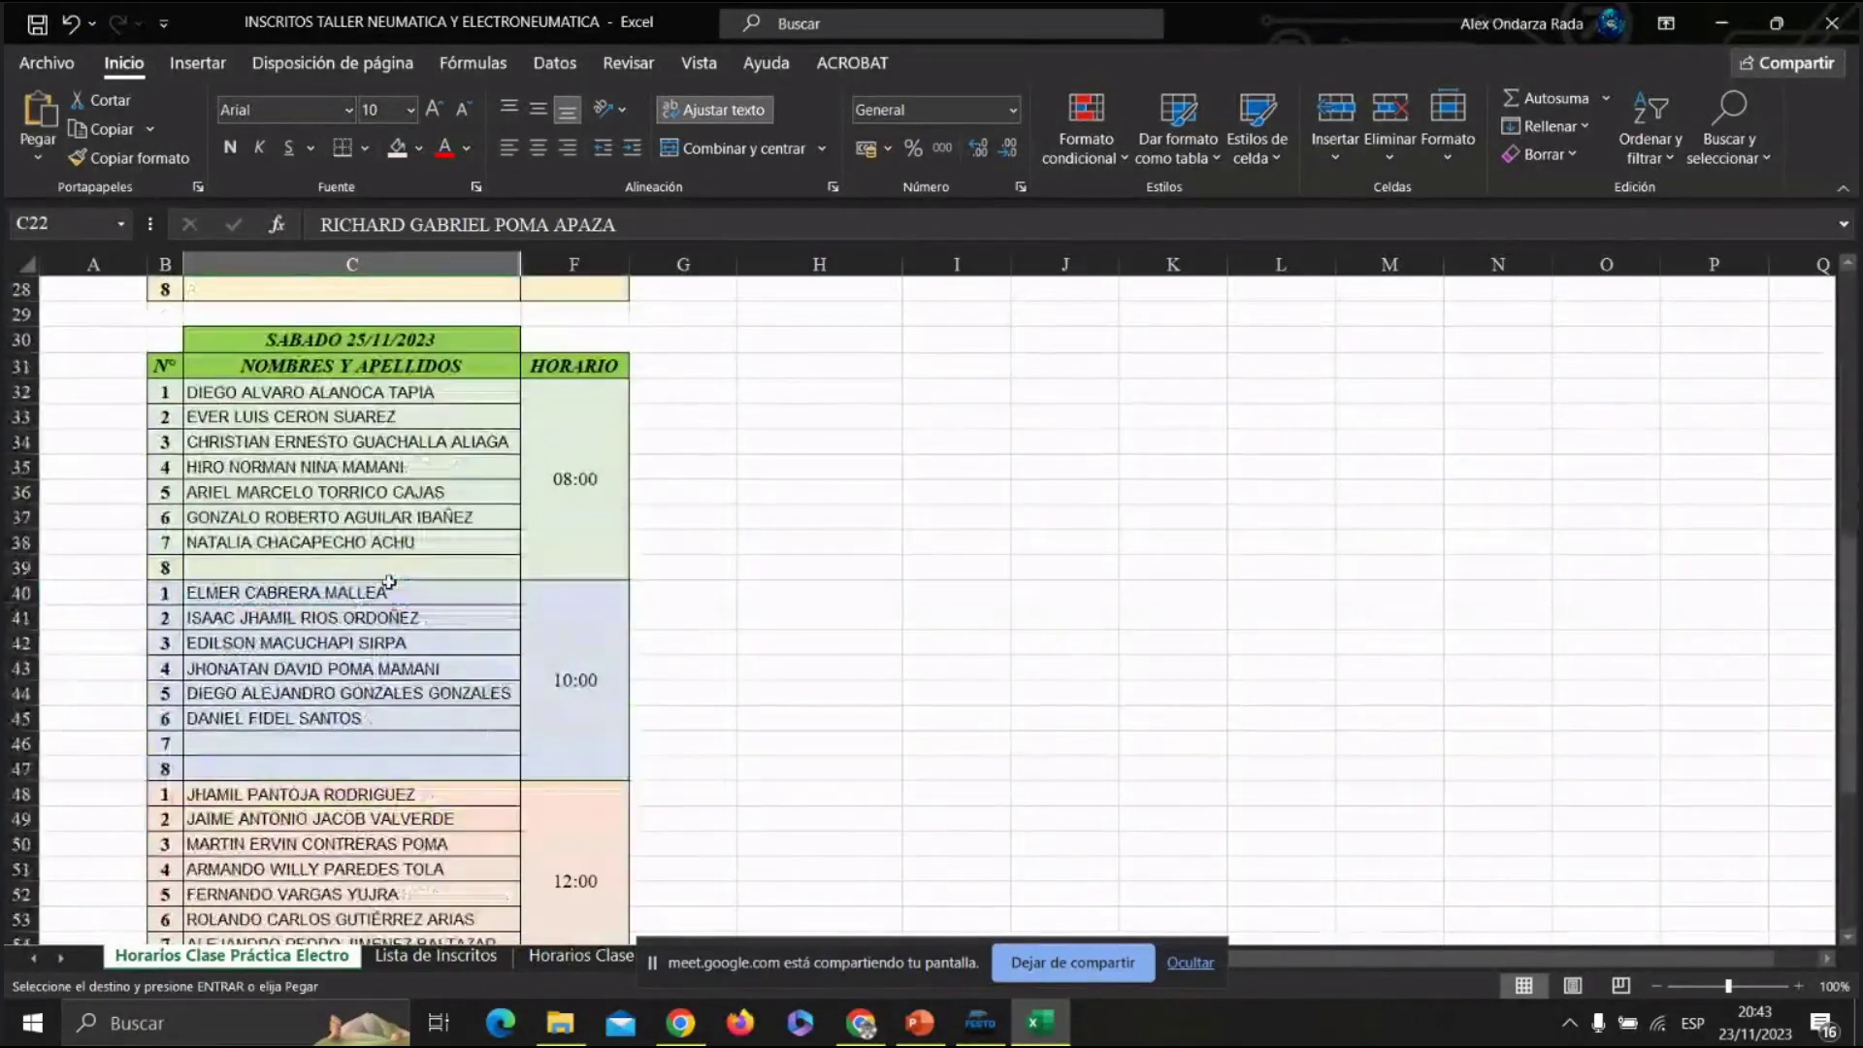
{"action": "left_click", "coordinate": [403, 743]}
{"action": "key", "text": "Return"}
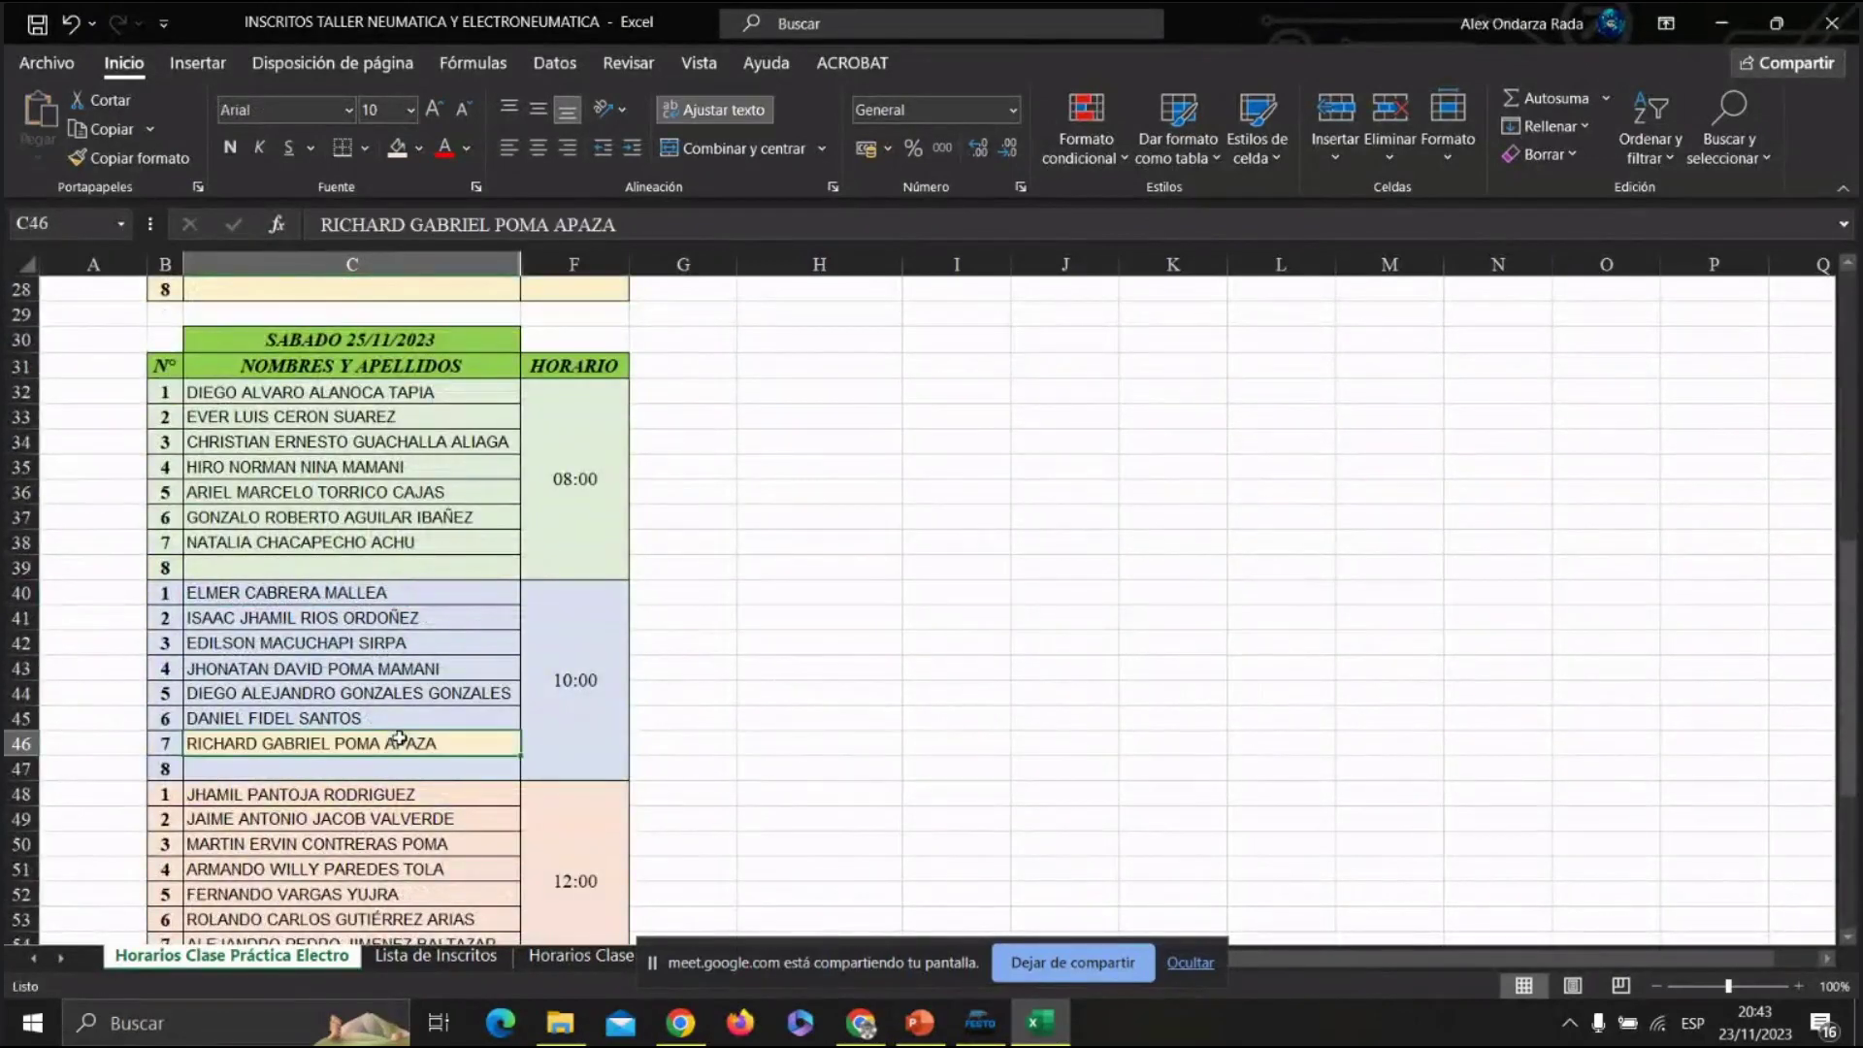
{"action": "left_click", "coordinate": [418, 147]}
{"action": "left_click", "coordinate": [432, 411]}
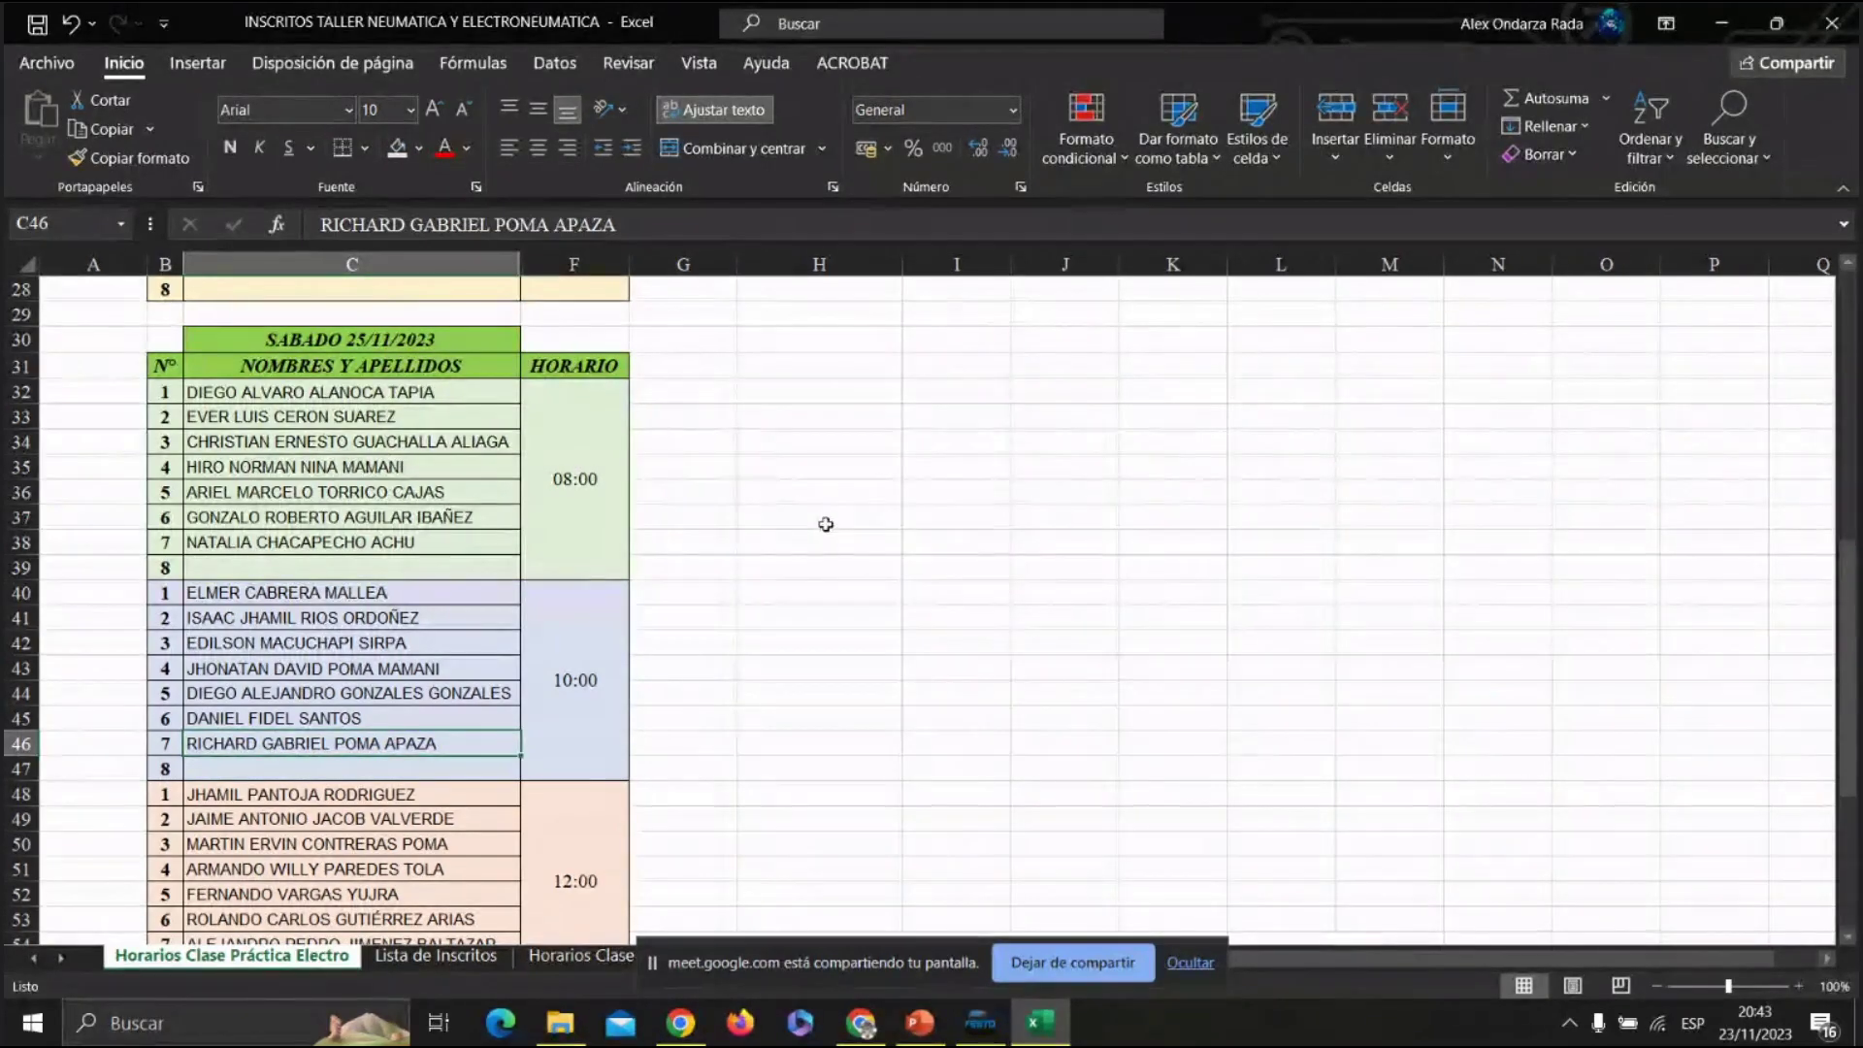
Move Friday's remaining 15:00 participants in C23:C27 up to start in slot 1 (C21:C25).
{"action": "scroll", "coordinate": [824, 524], "scroll_direction": "down", "scroll_amount": 2}
{"action": "scroll", "coordinate": [825, 524], "scroll_direction": "up", "scroll_amount": 11}
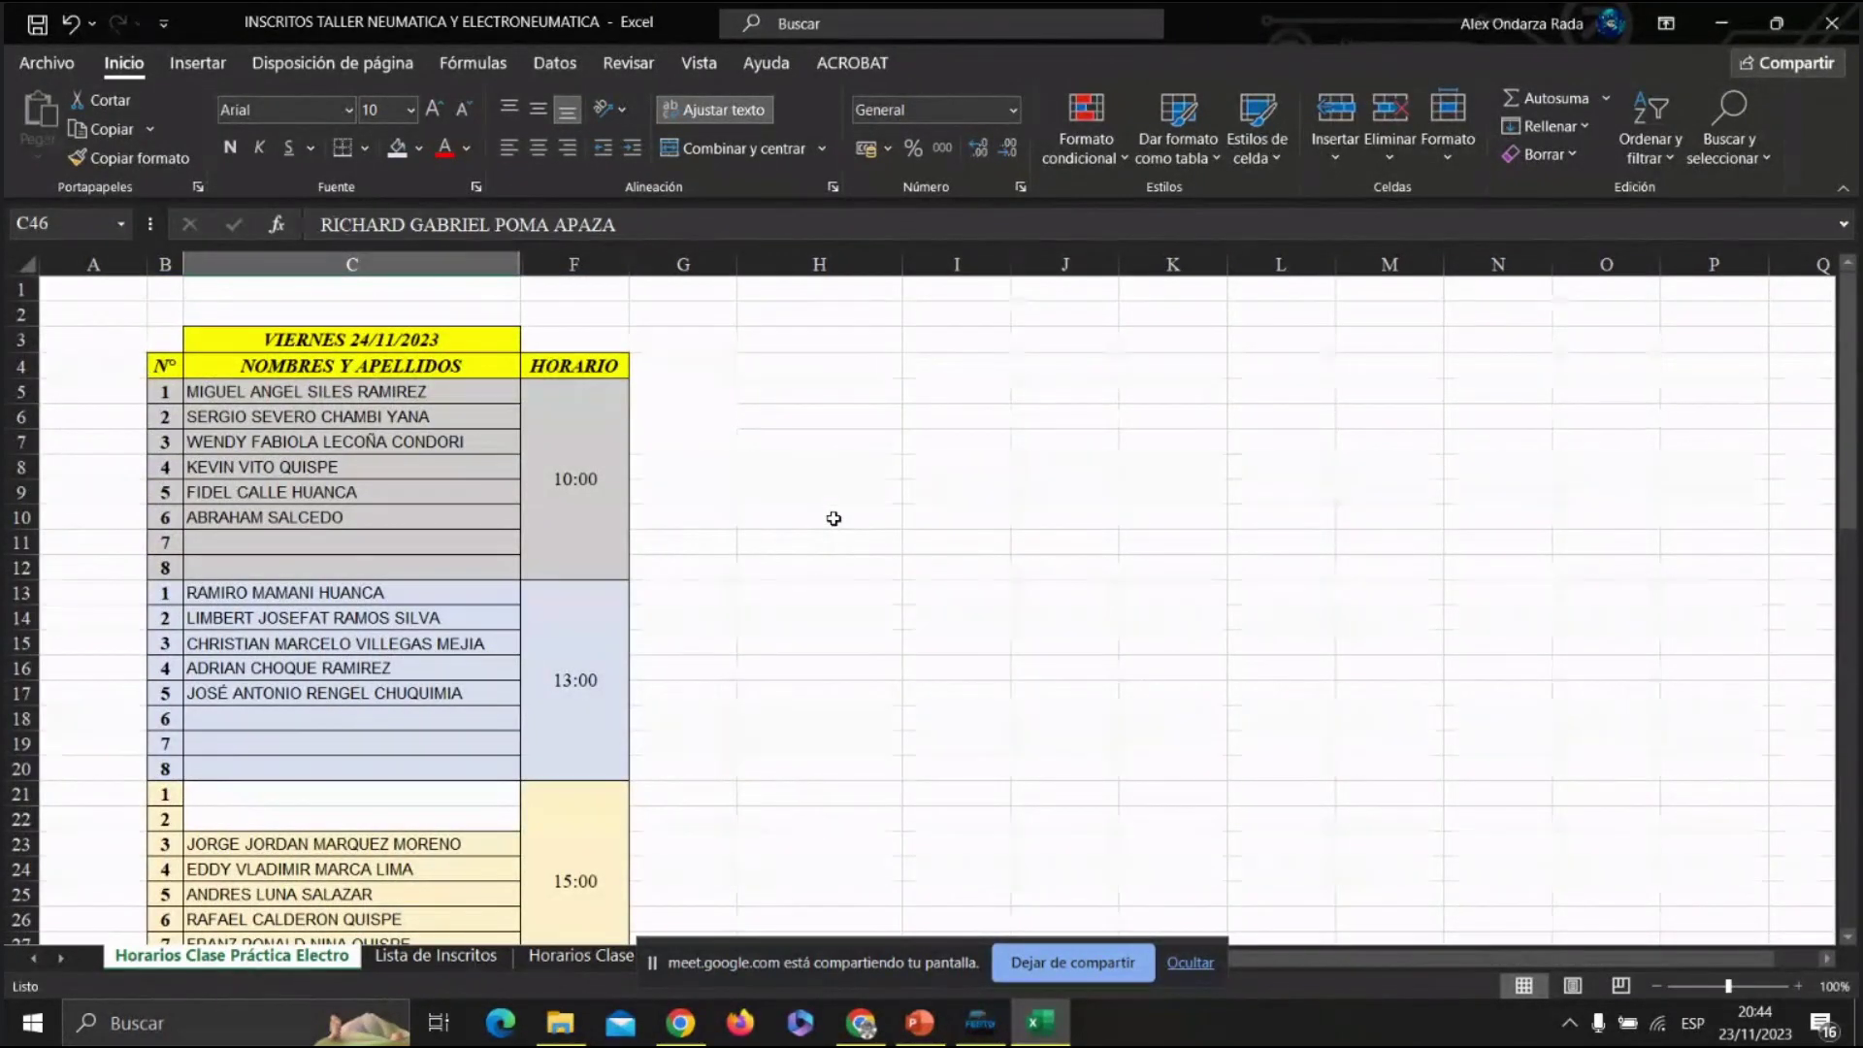
{"action": "scroll", "coordinate": [833, 518], "scroll_direction": "down", "scroll_amount": 2}
{"action": "left_click_drag", "start_coordinate": [471, 687], "coordinate": [472, 791]}
{"action": "left_click_drag", "start_coordinate": [446, 682], "coordinate": [454, 633]}
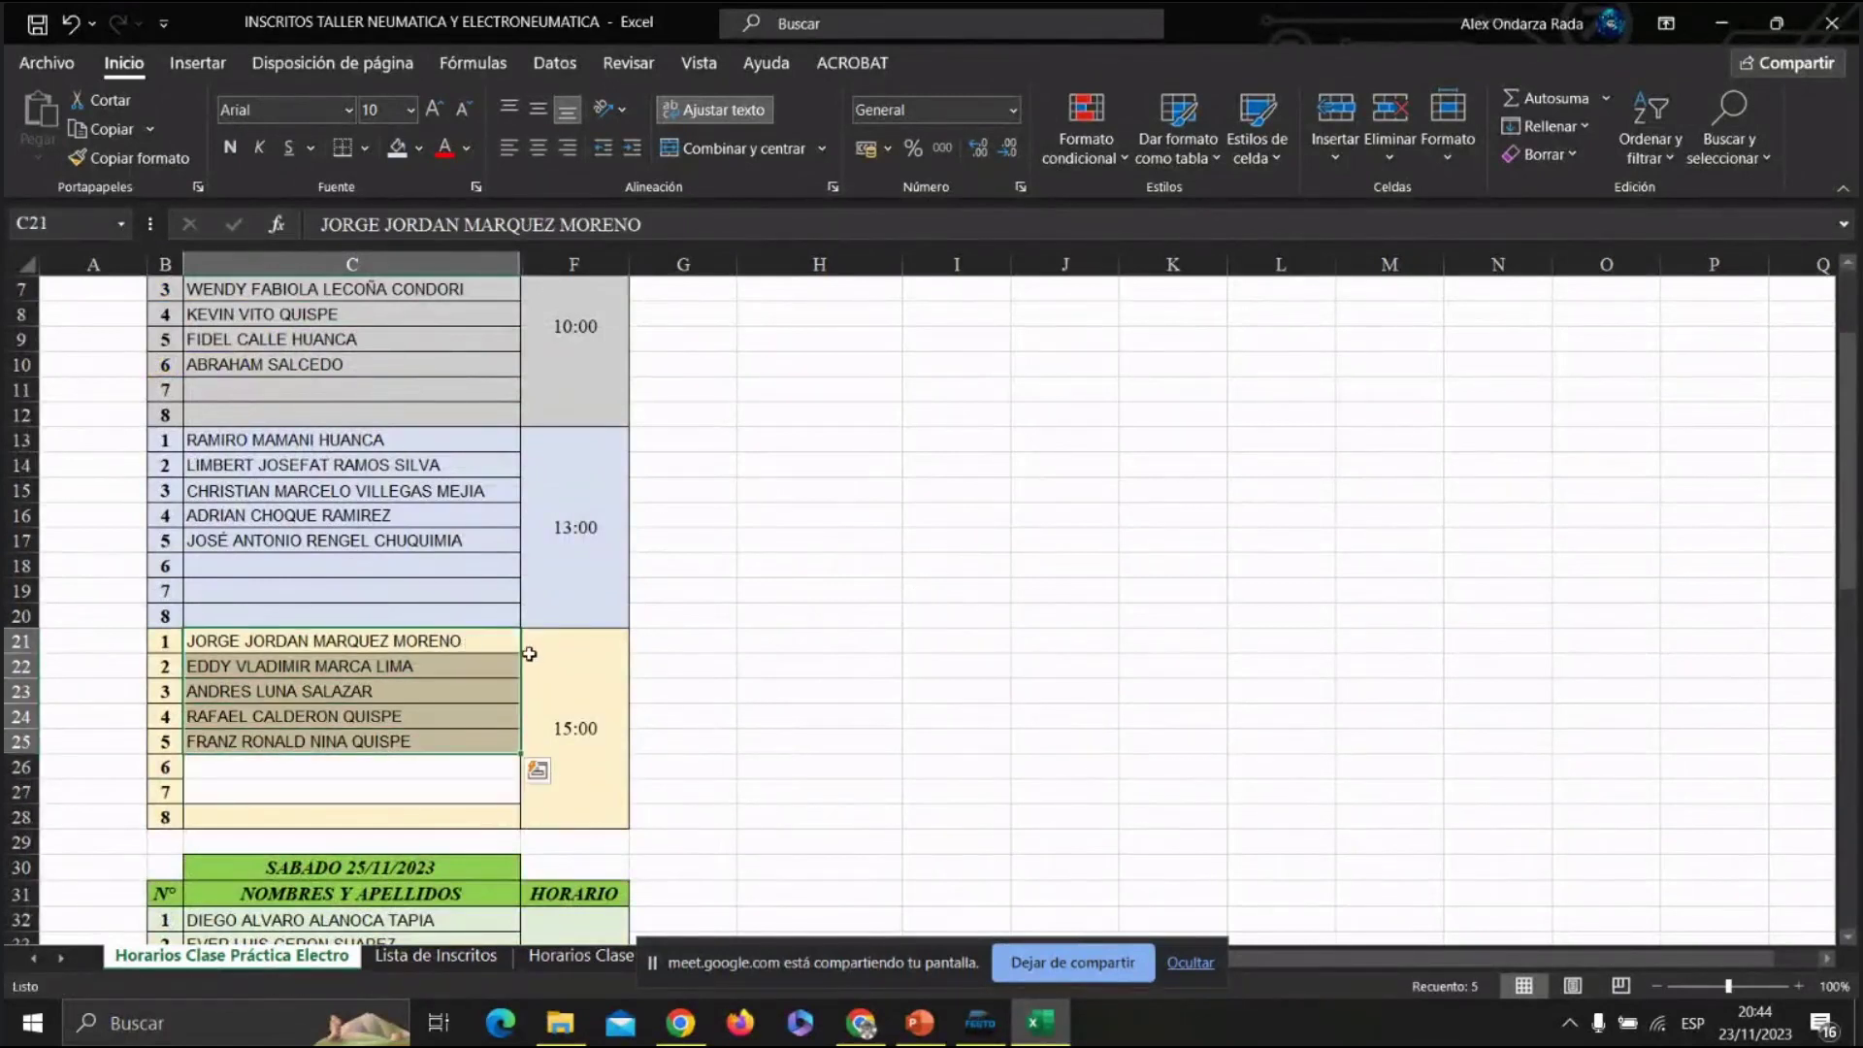
Compare Friday's 15:00 participants with the free slots 7 and 8 of the 10:00 group.
{"action": "left_click", "coordinate": [587, 707]}
{"action": "left_click_drag", "start_coordinate": [375, 639], "coordinate": [377, 734]}
{"action": "scroll", "coordinate": [378, 738], "scroll_direction": "up", "scroll_amount": 2}
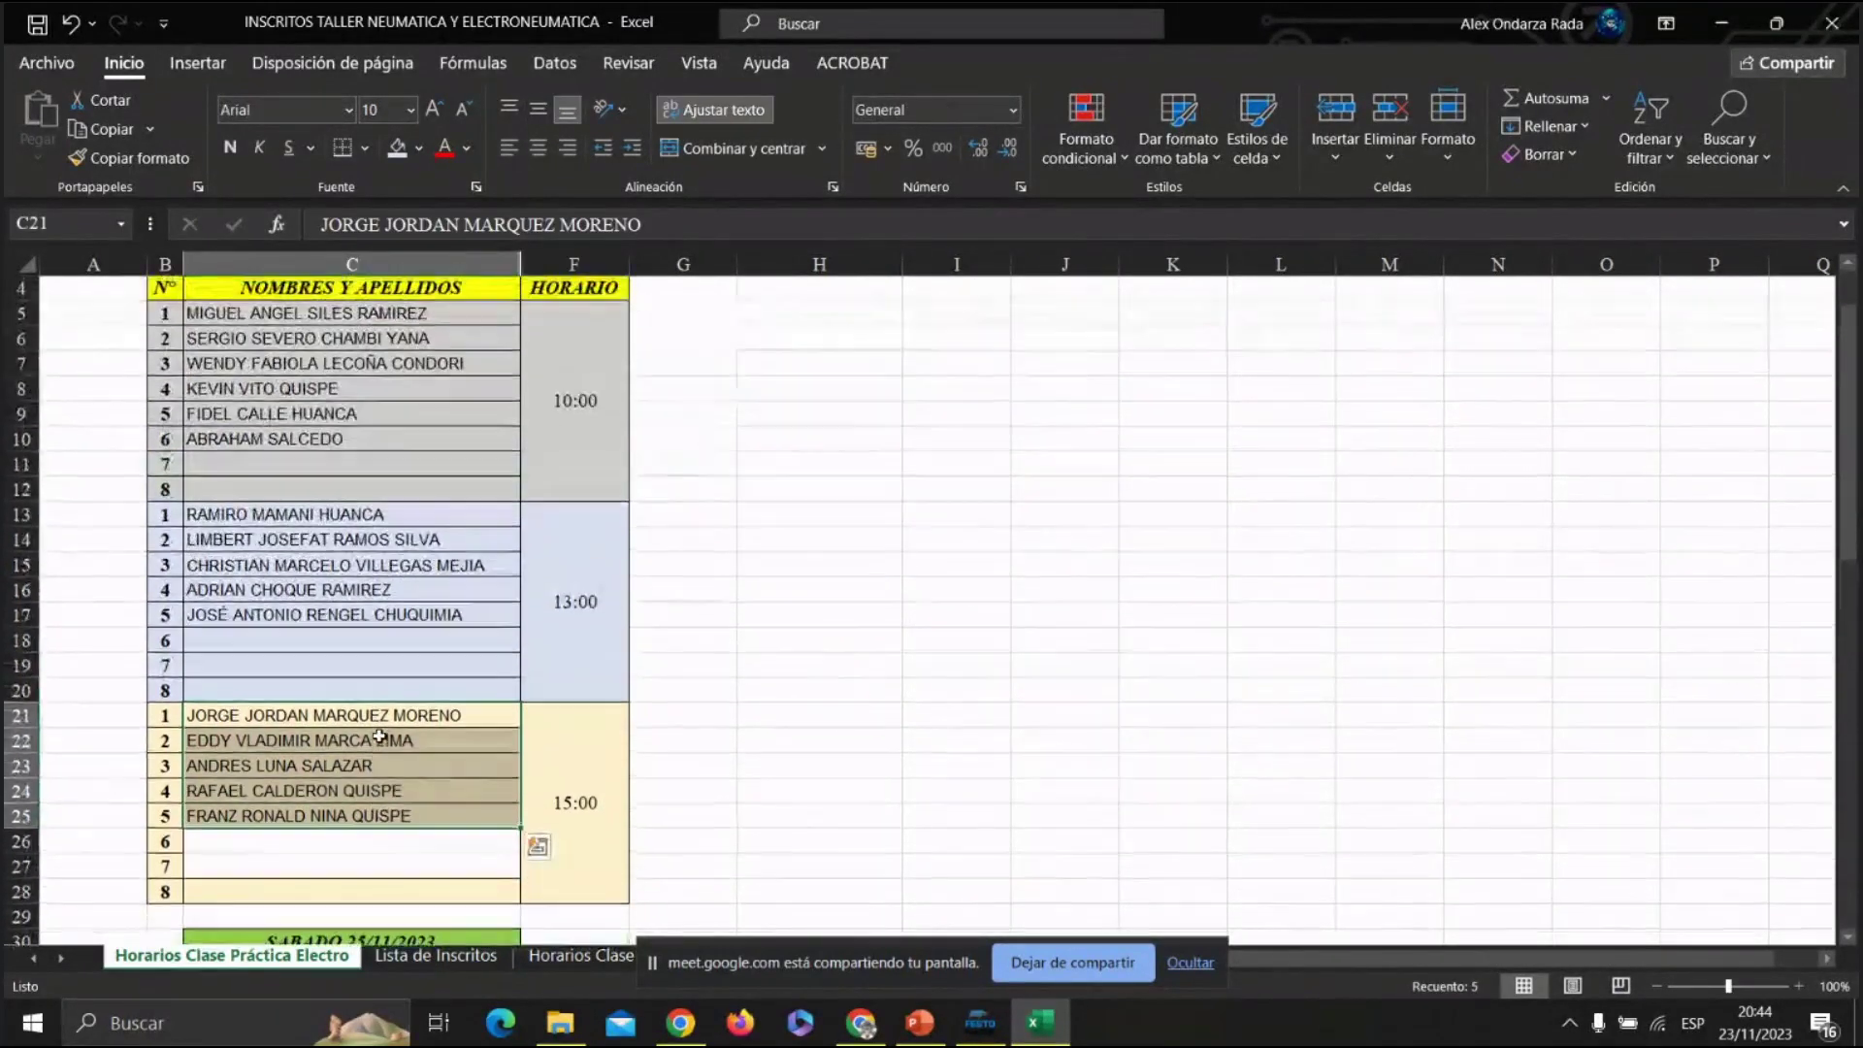
{"action": "mouse_move", "coordinate": [398, 728]}
{"action": "left_mouse_down"}
{"action": "mouse_move", "coordinate": [402, 776]}
{"action": "mouse_move", "coordinate": [408, 762]}
{"action": "left_mouse_up"}
{"action": "left_click_drag", "start_coordinate": [421, 537], "coordinate": [424, 567]}
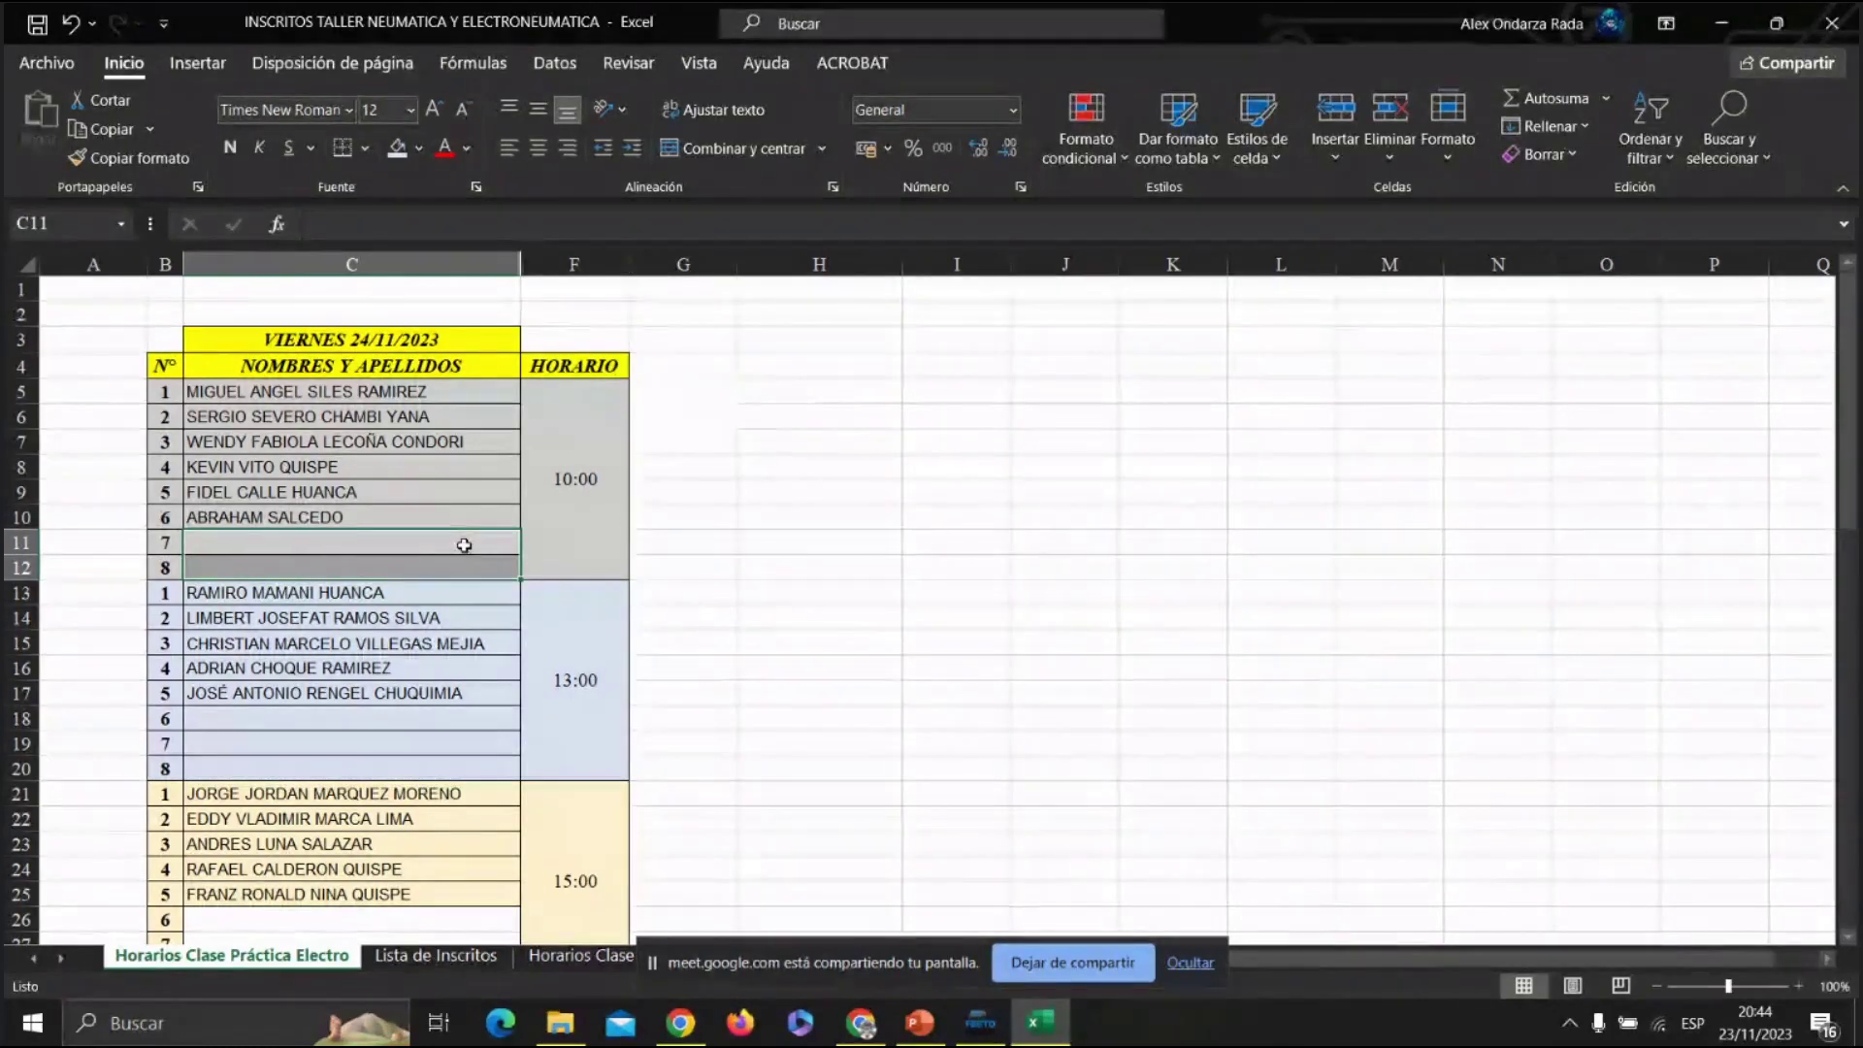
Fill slots 6 to 8 of Friday's 15:00 group (C26:C28) with that group's light yellow.
{"action": "scroll", "coordinate": [746, 692], "scroll_direction": "down", "scroll_amount": 2}
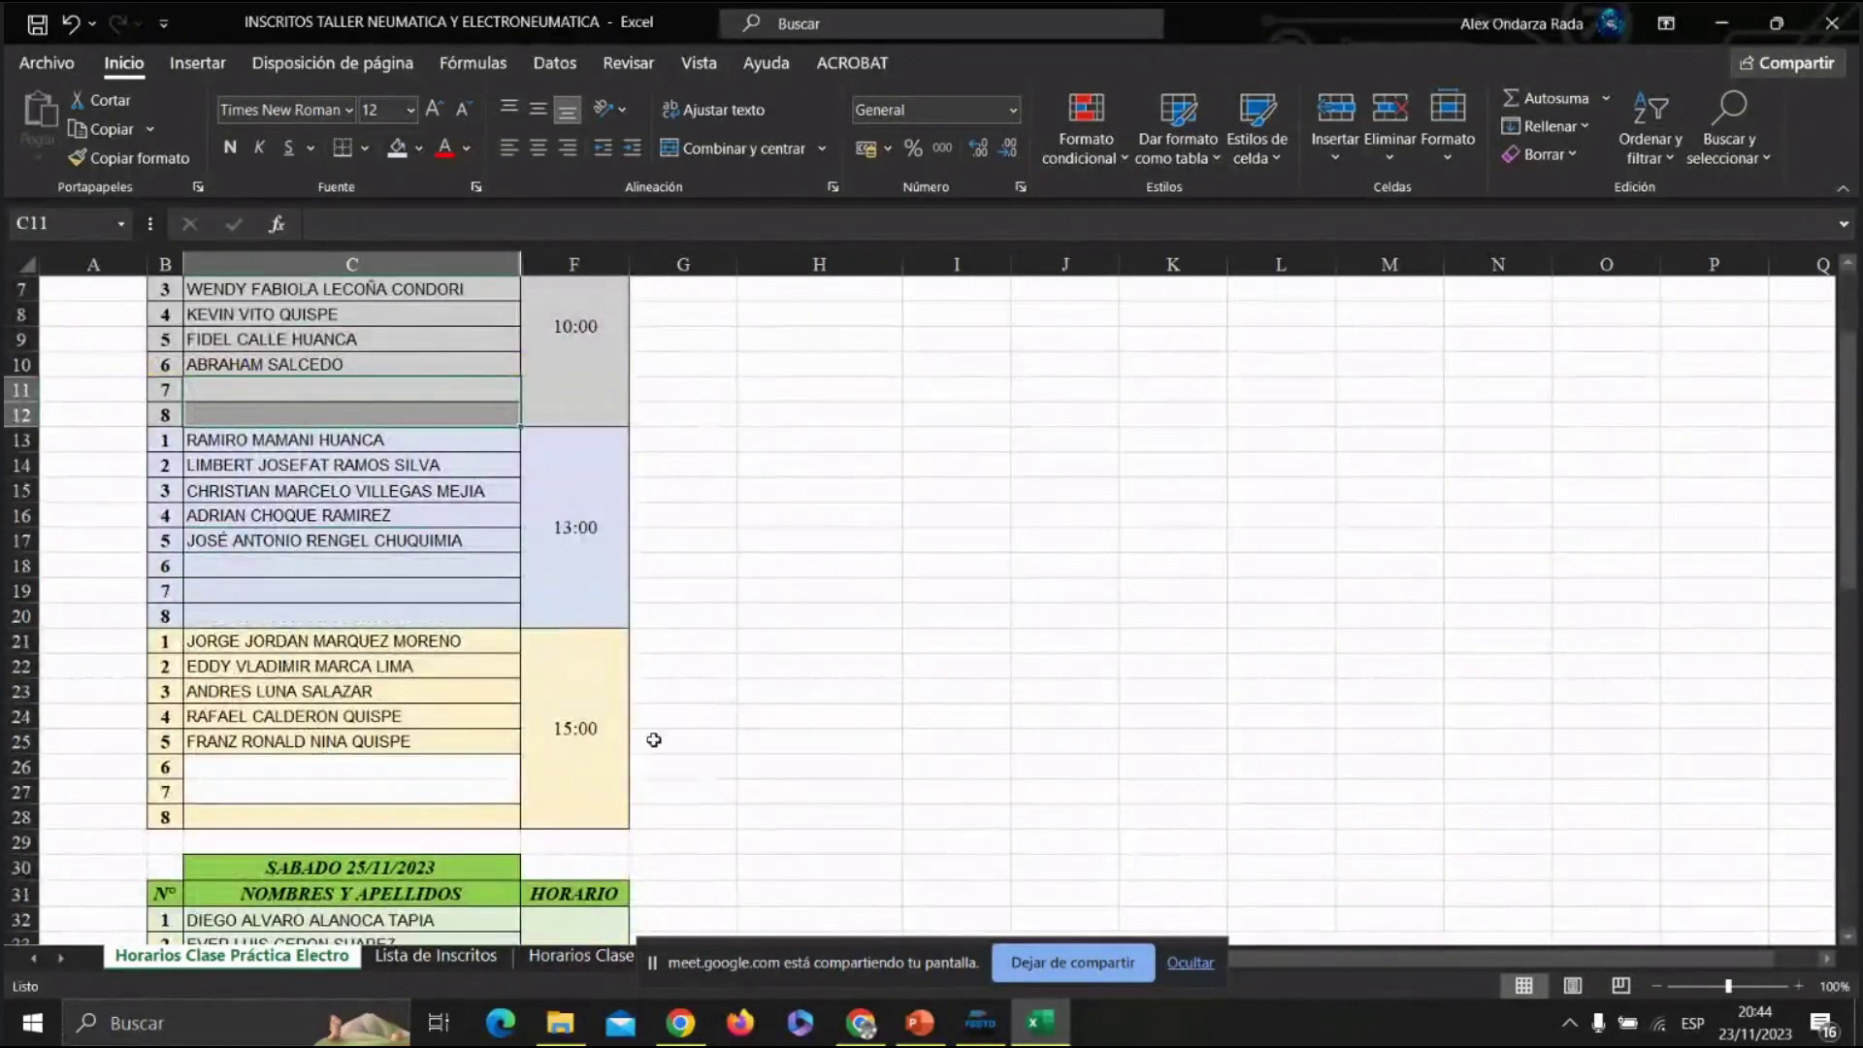
{"action": "left_click_drag", "start_coordinate": [507, 767], "coordinate": [507, 817]}
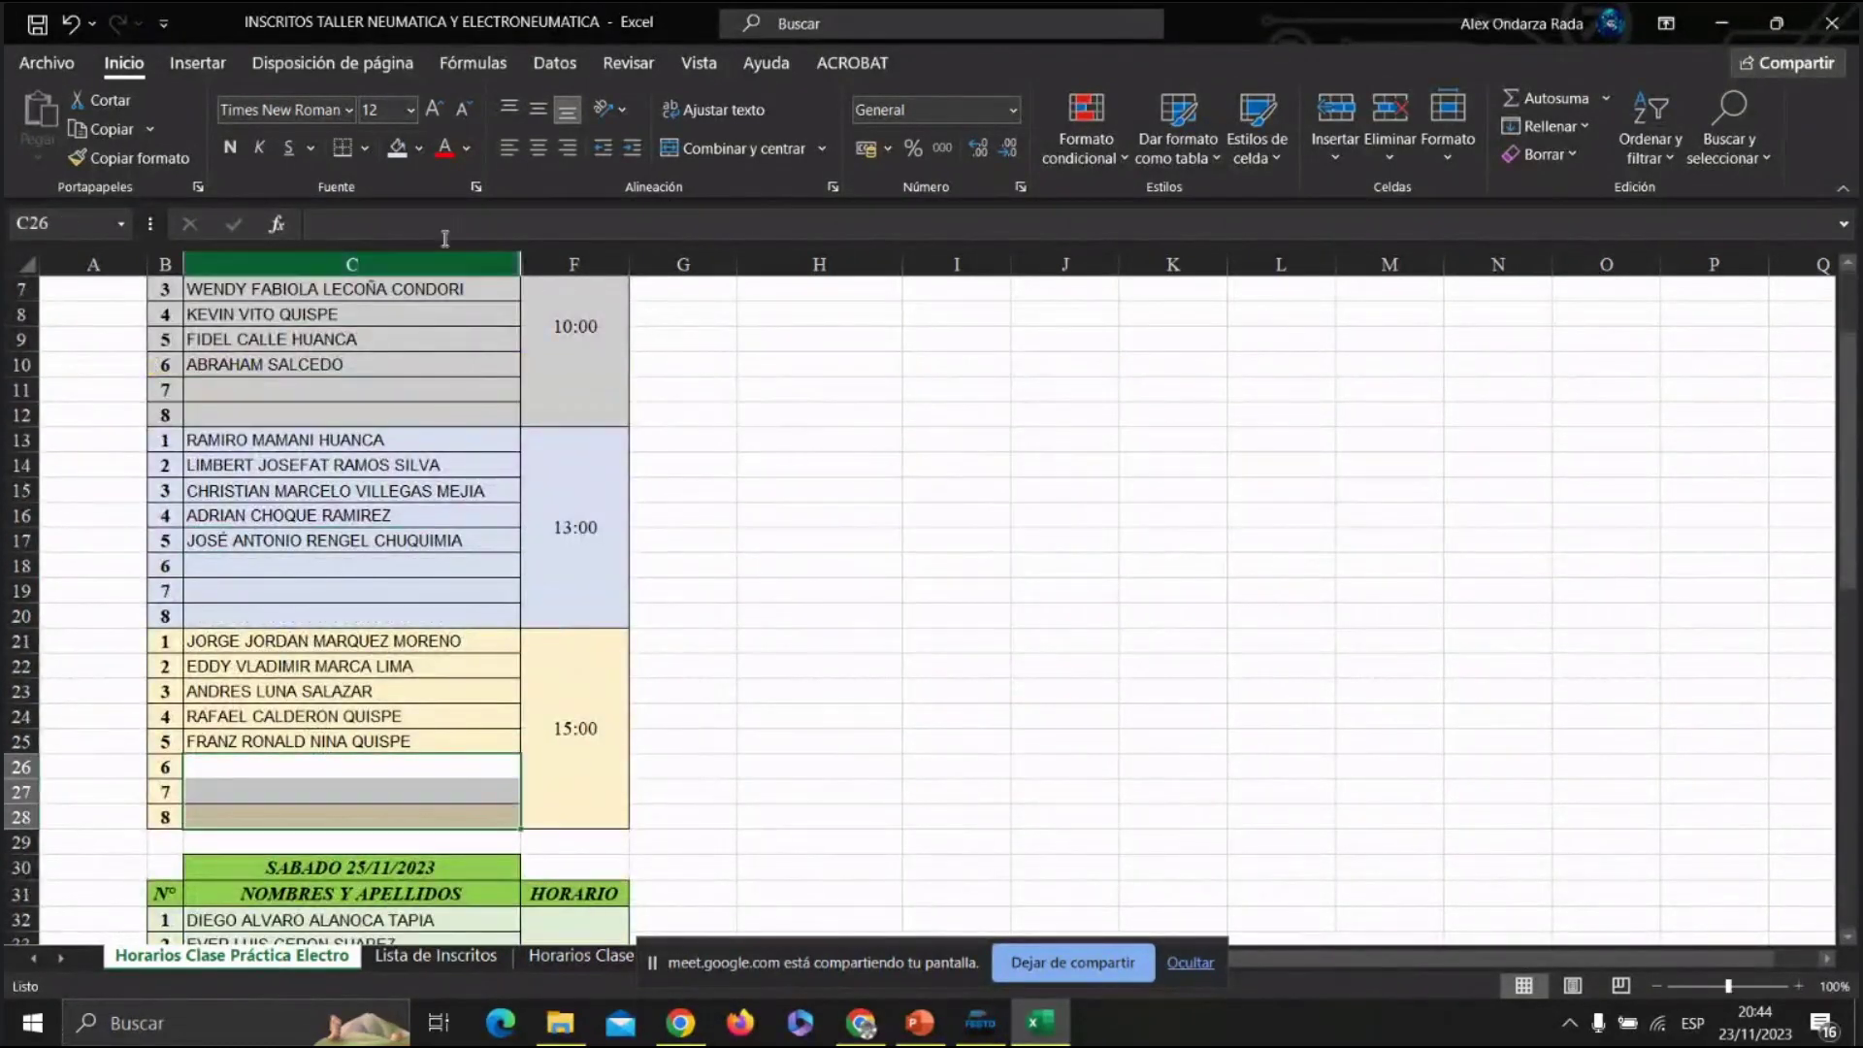
{"action": "left_click", "coordinate": [418, 149]}
{"action": "left_click", "coordinate": [533, 249]}
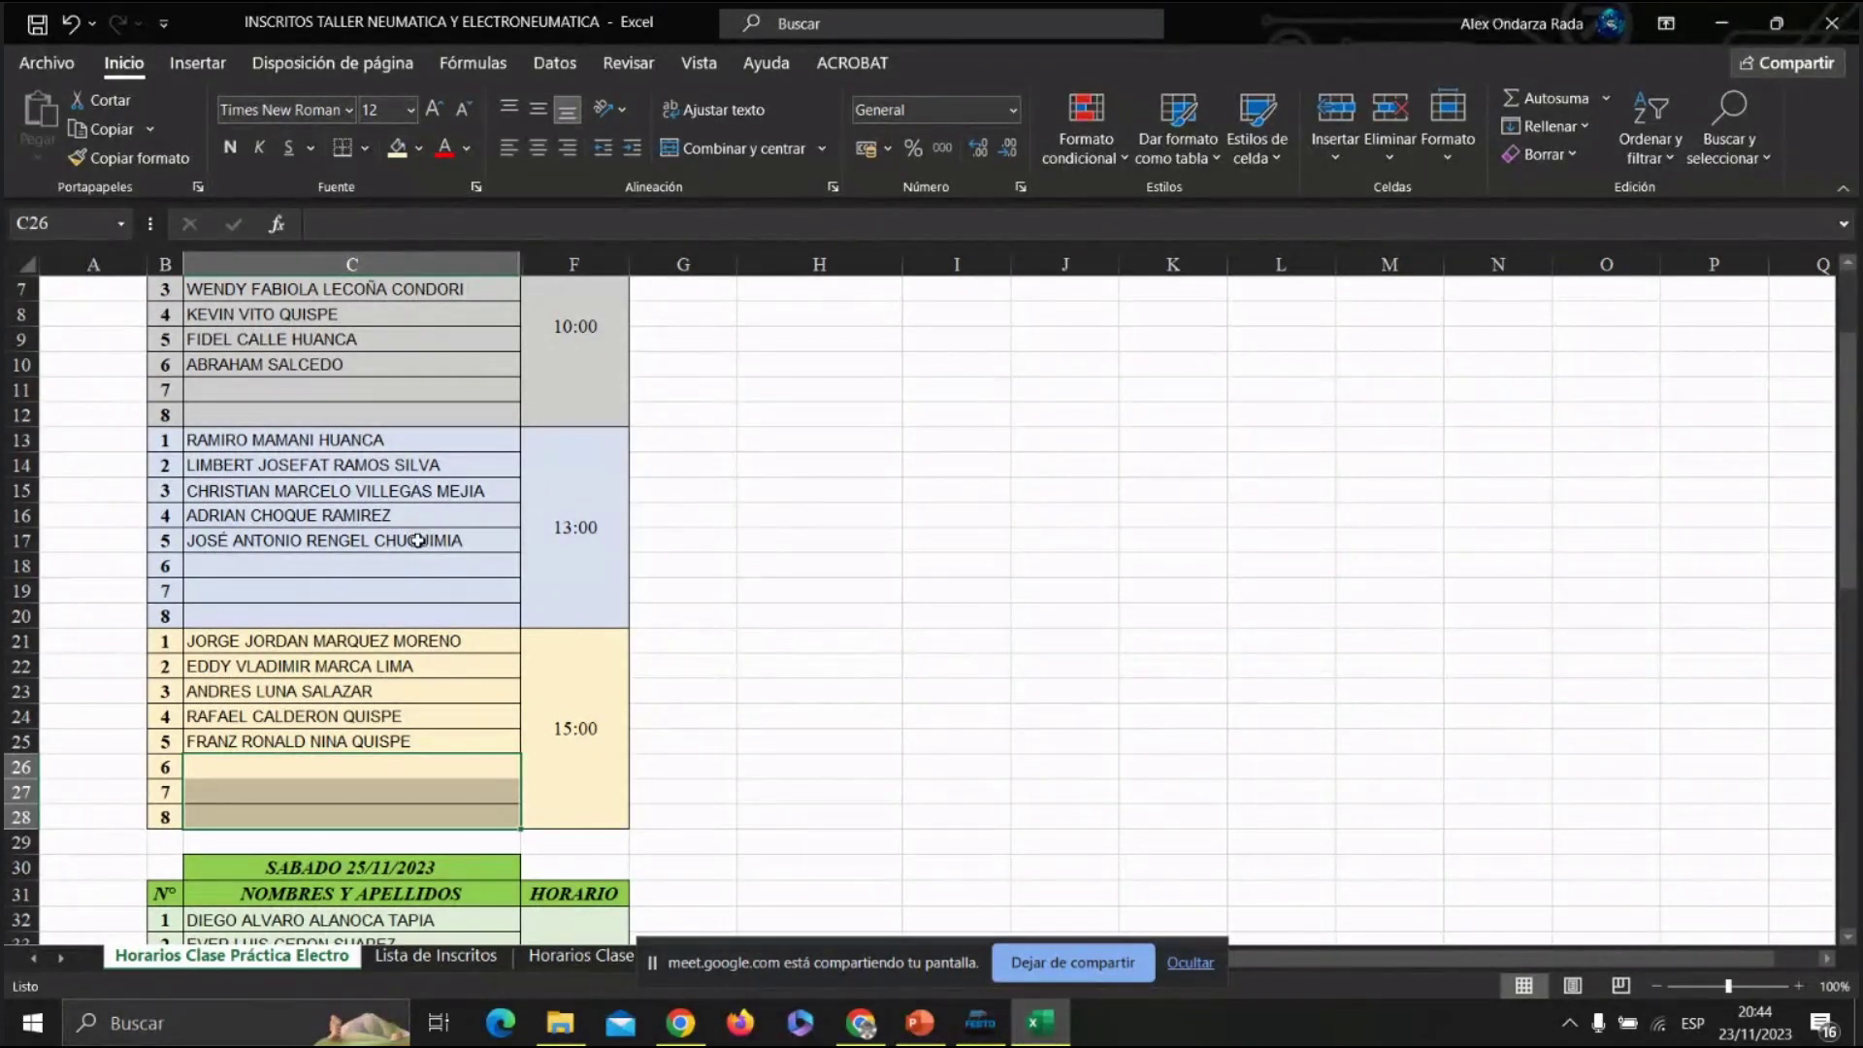
Move the second participant of Friday's 13:00 group (C14) to slot 7 of the 10:00 group (C11) and fill C11 with that group's grey.
{"action": "left_click", "coordinate": [395, 468]}
{"action": "left_click_drag", "start_coordinate": [402, 463], "coordinate": [389, 389]}
{"action": "scroll", "coordinate": [415, 461], "scroll_direction": "up", "scroll_amount": 2}
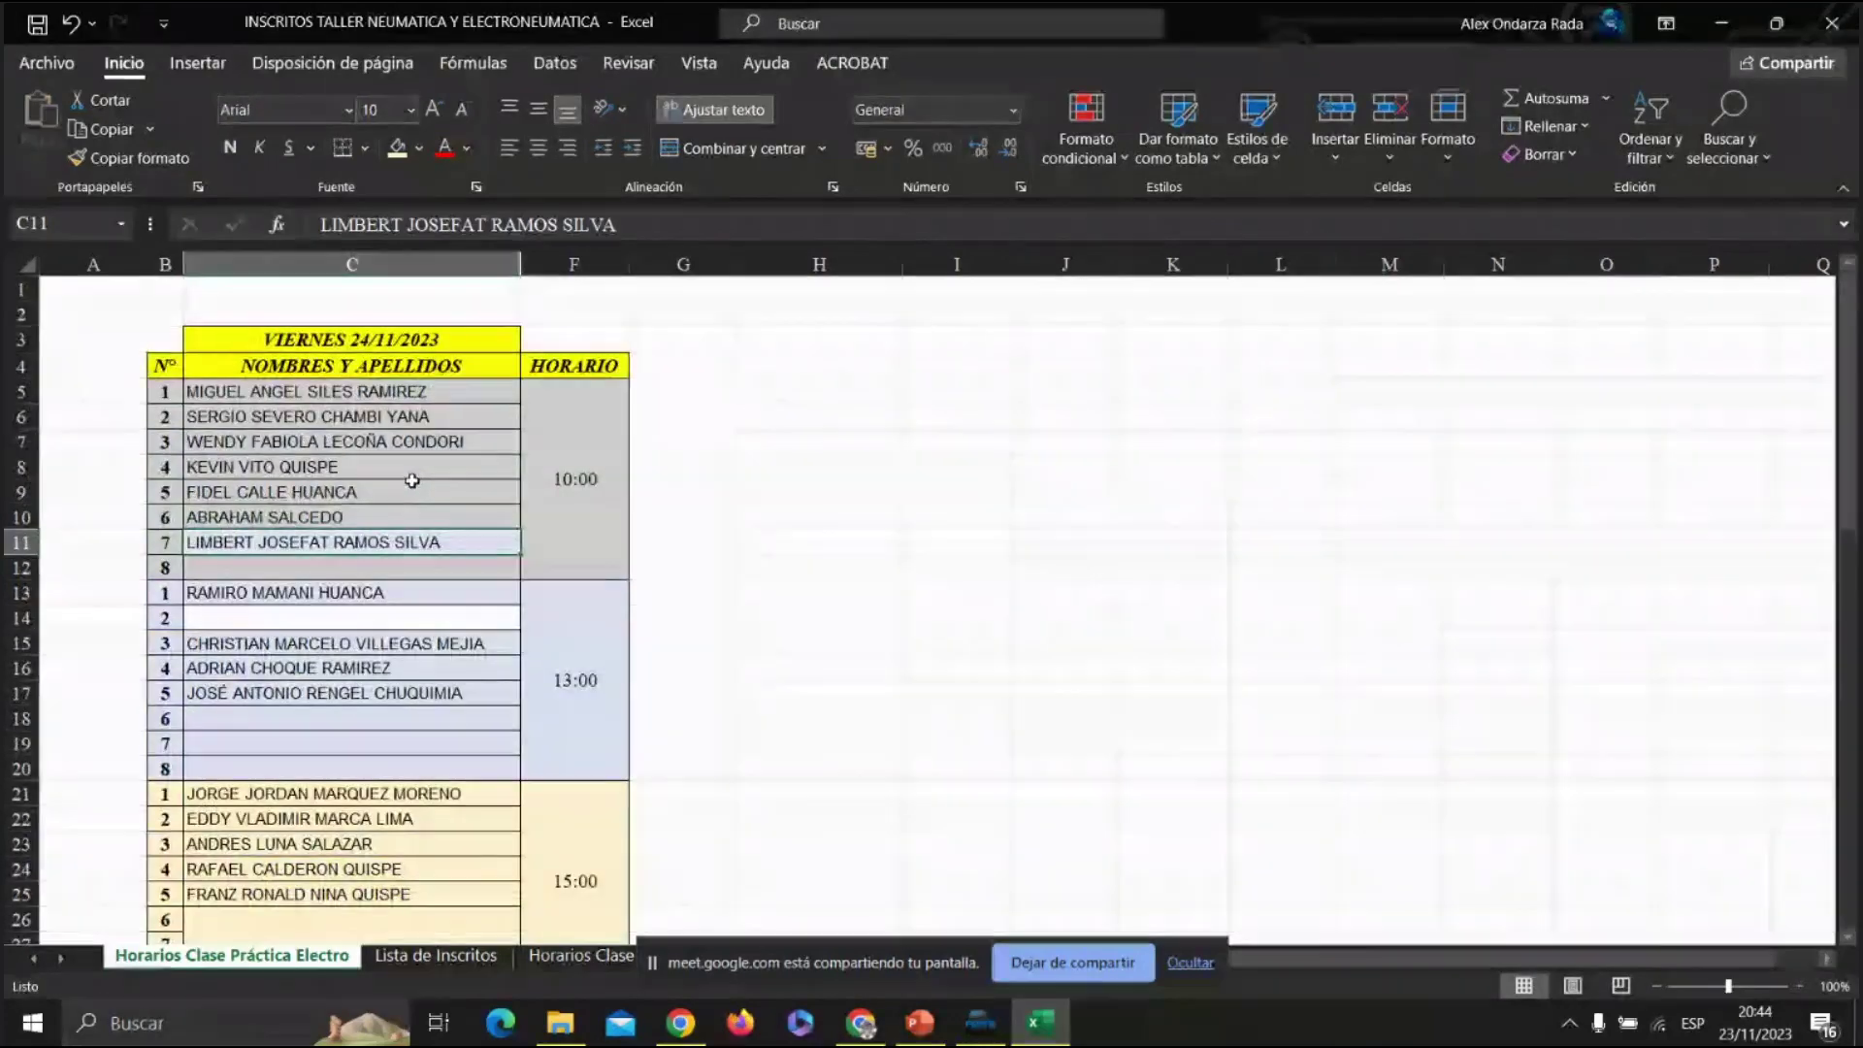
{"action": "left_click", "coordinate": [419, 148]}
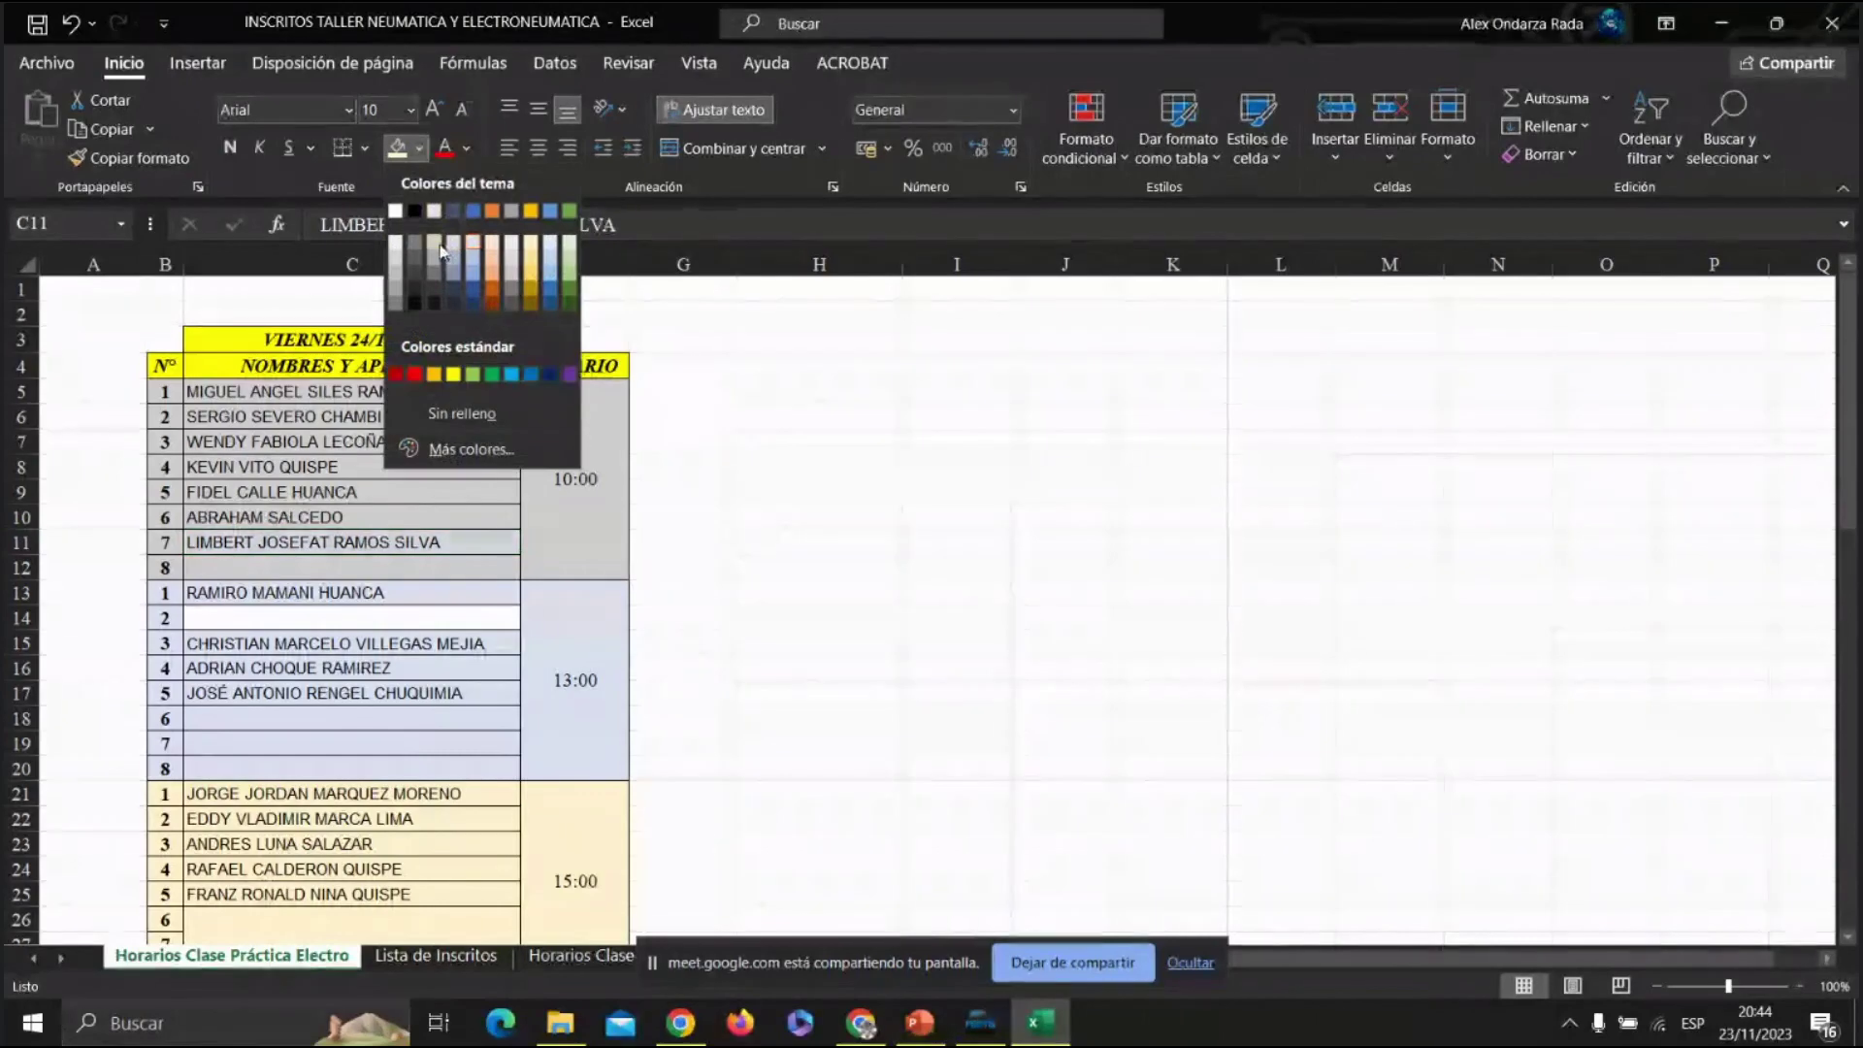
{"action": "left_click", "coordinate": [528, 478]}
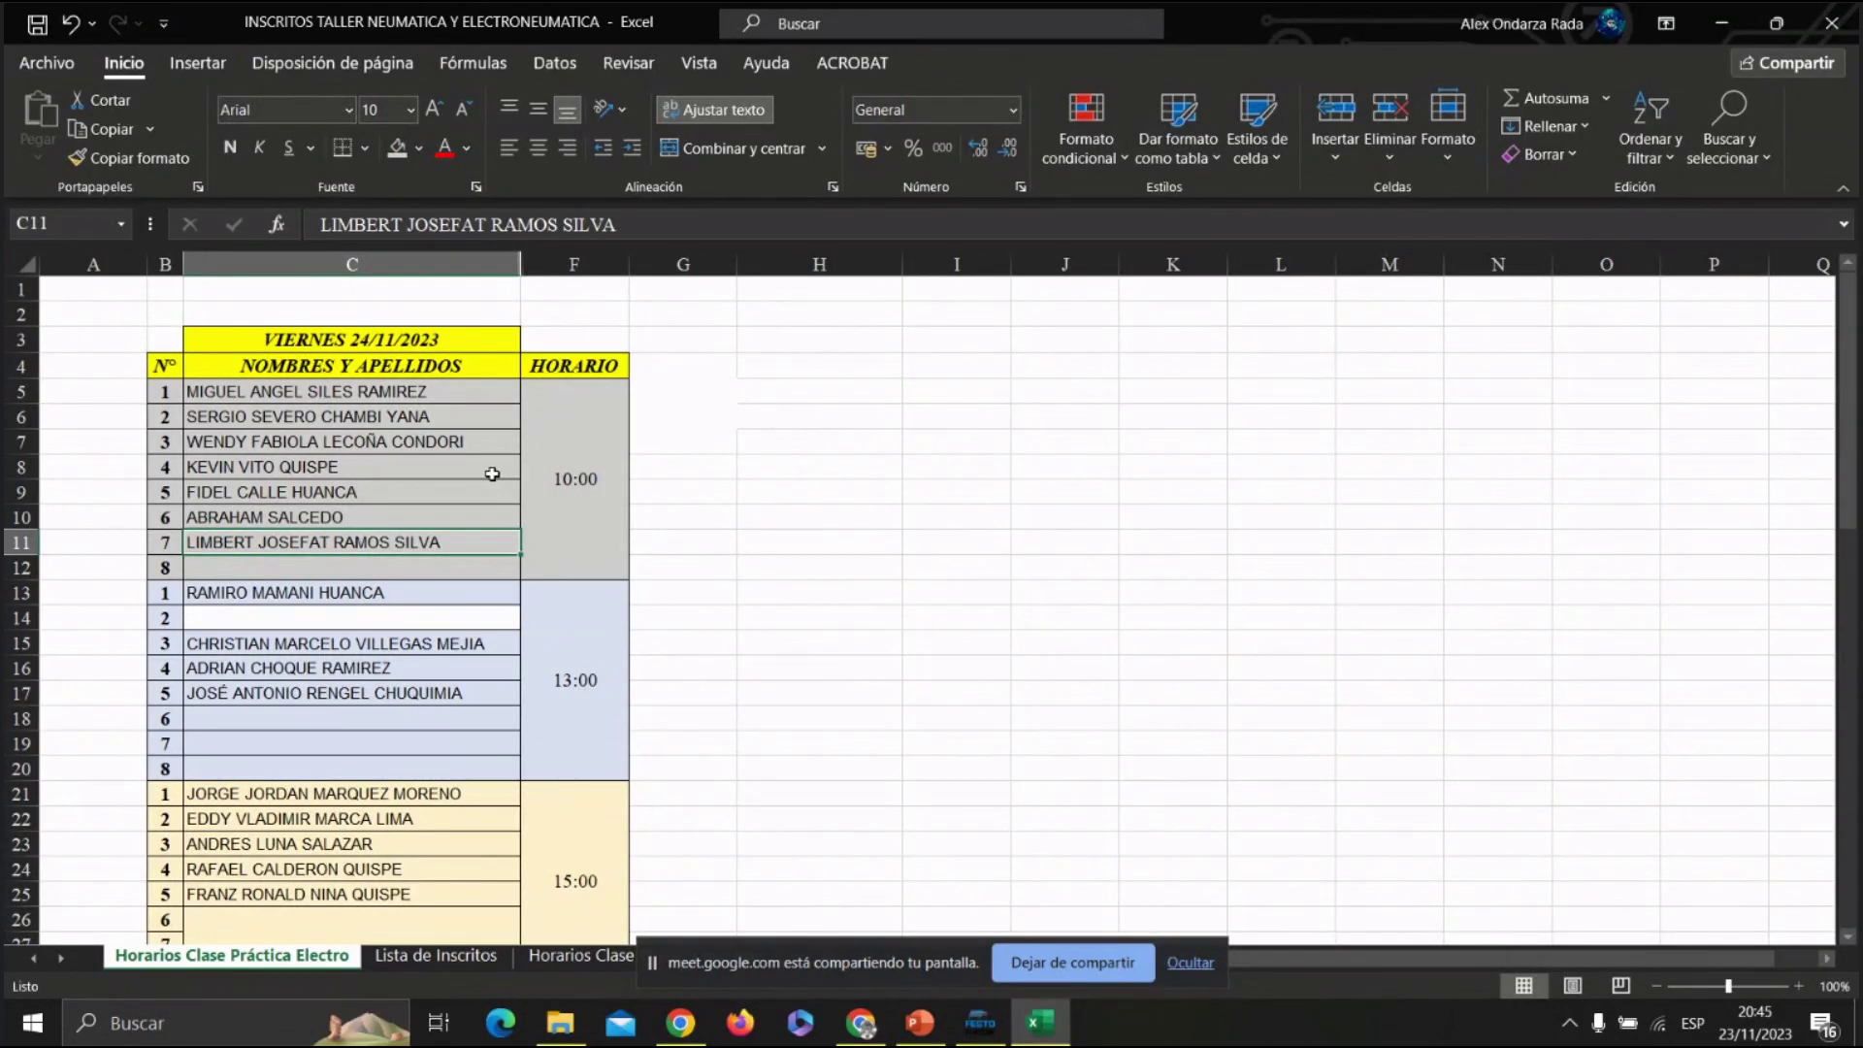
Move the fifth participant of Friday's 15:00 group (C25) to slot 8 of Saturday's 10:00 group (C47).
{"action": "scroll", "coordinate": [492, 473], "scroll_direction": "down", "scroll_amount": 2}
{"action": "left_click", "coordinate": [474, 741]}
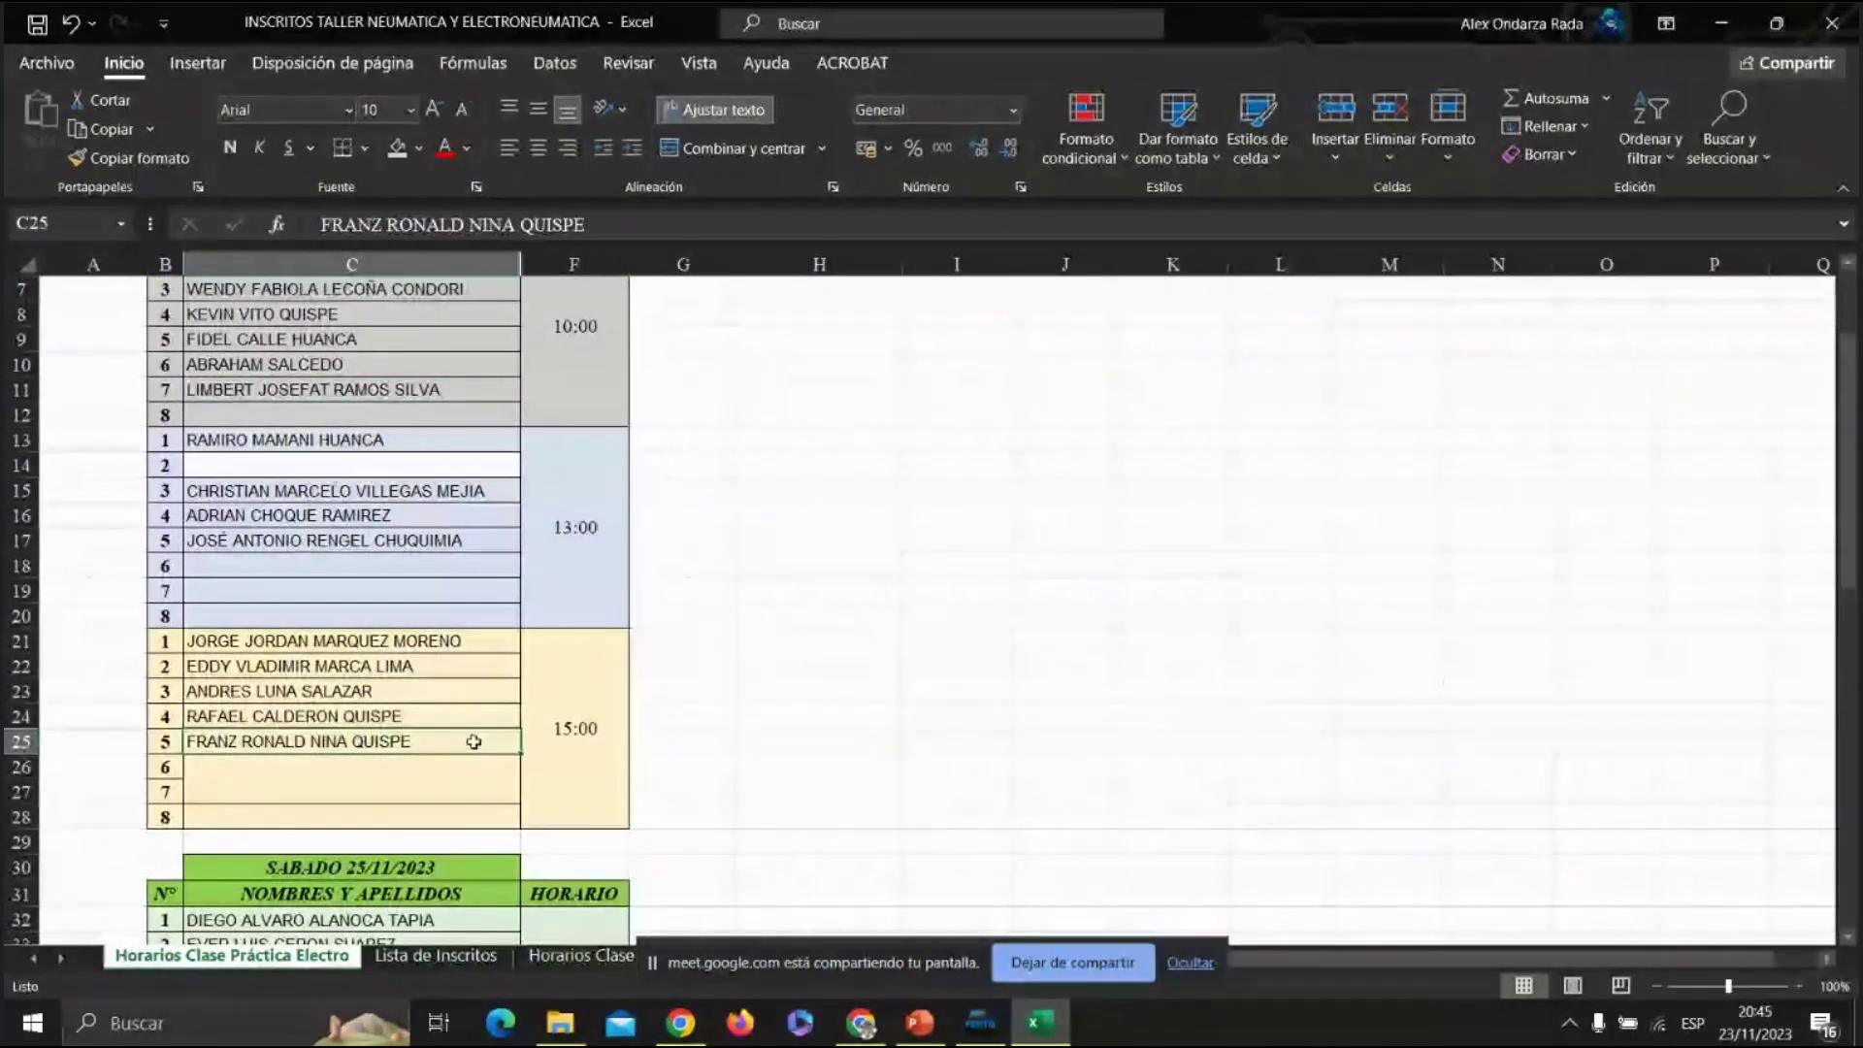
{"action": "scroll", "coordinate": [615, 678], "scroll_direction": "down", "scroll_amount": 6}
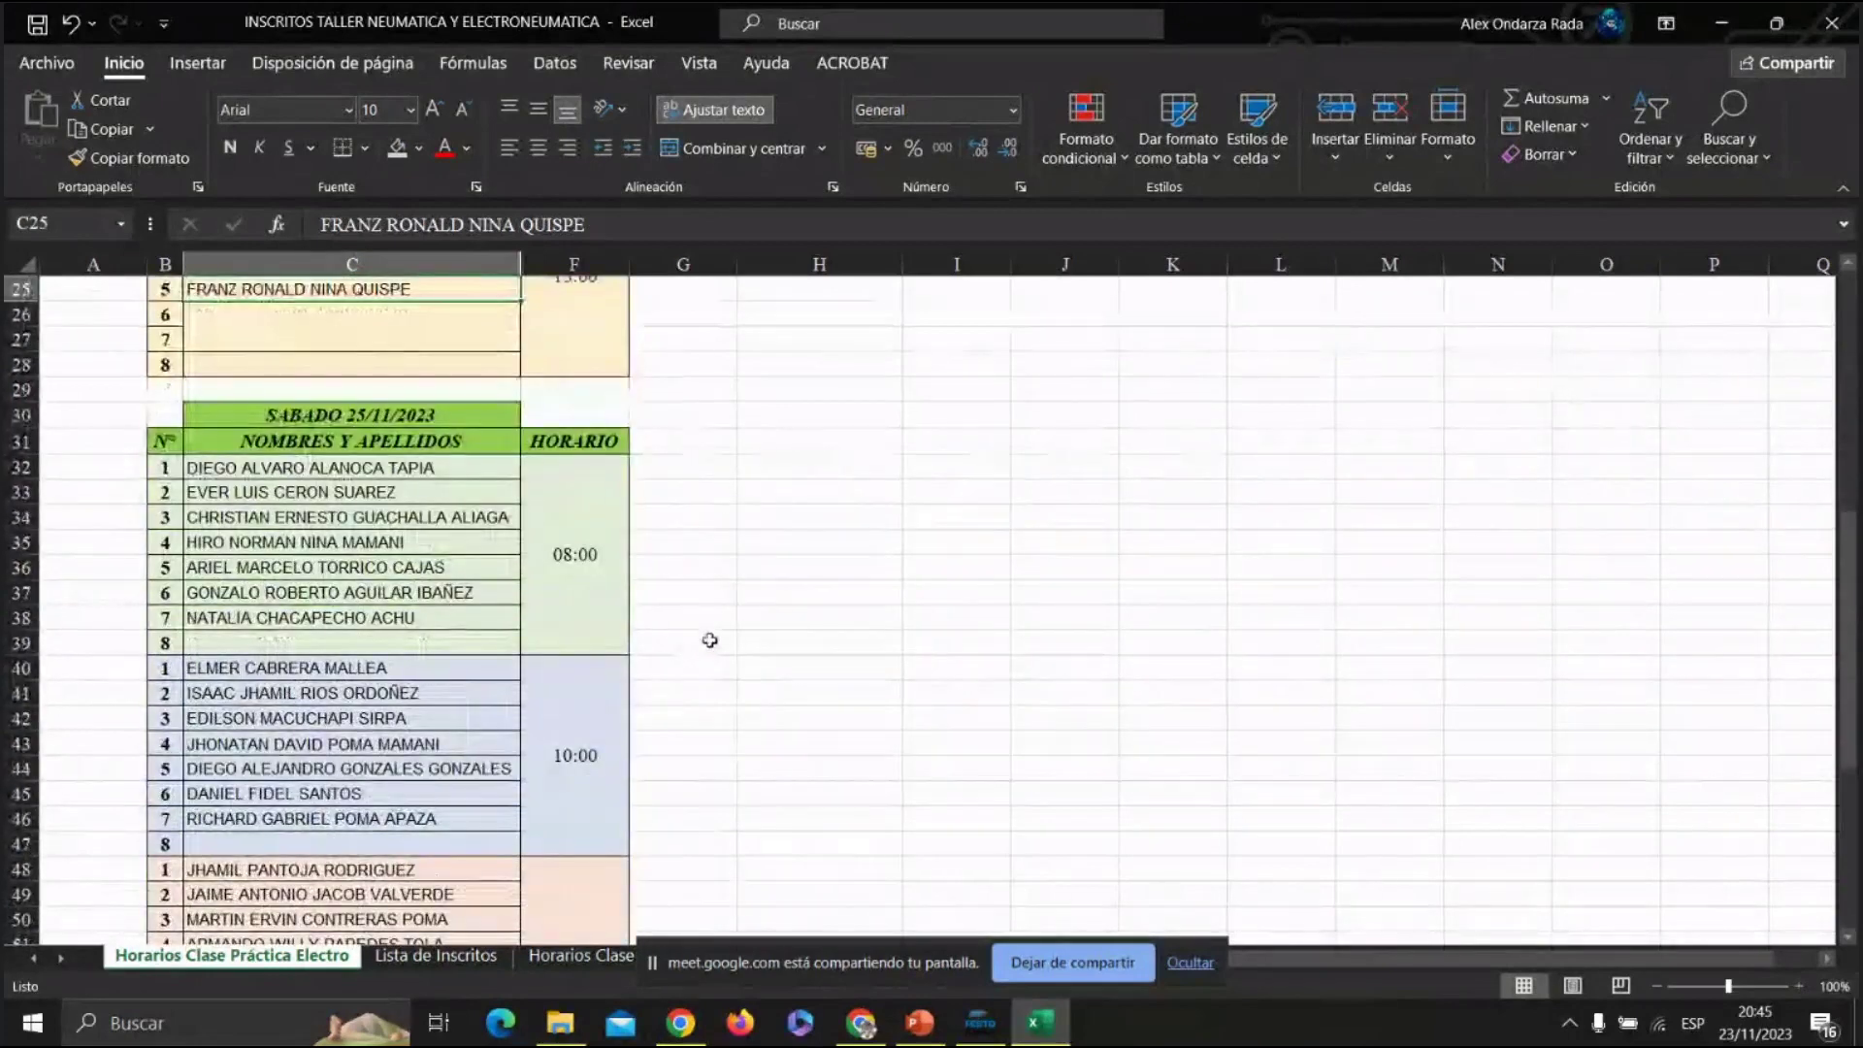
{"action": "scroll", "coordinate": [710, 640], "scroll_direction": "down", "scroll_amount": 3}
{"action": "scroll", "coordinate": [713, 637], "scroll_direction": "up", "scroll_amount": 2}
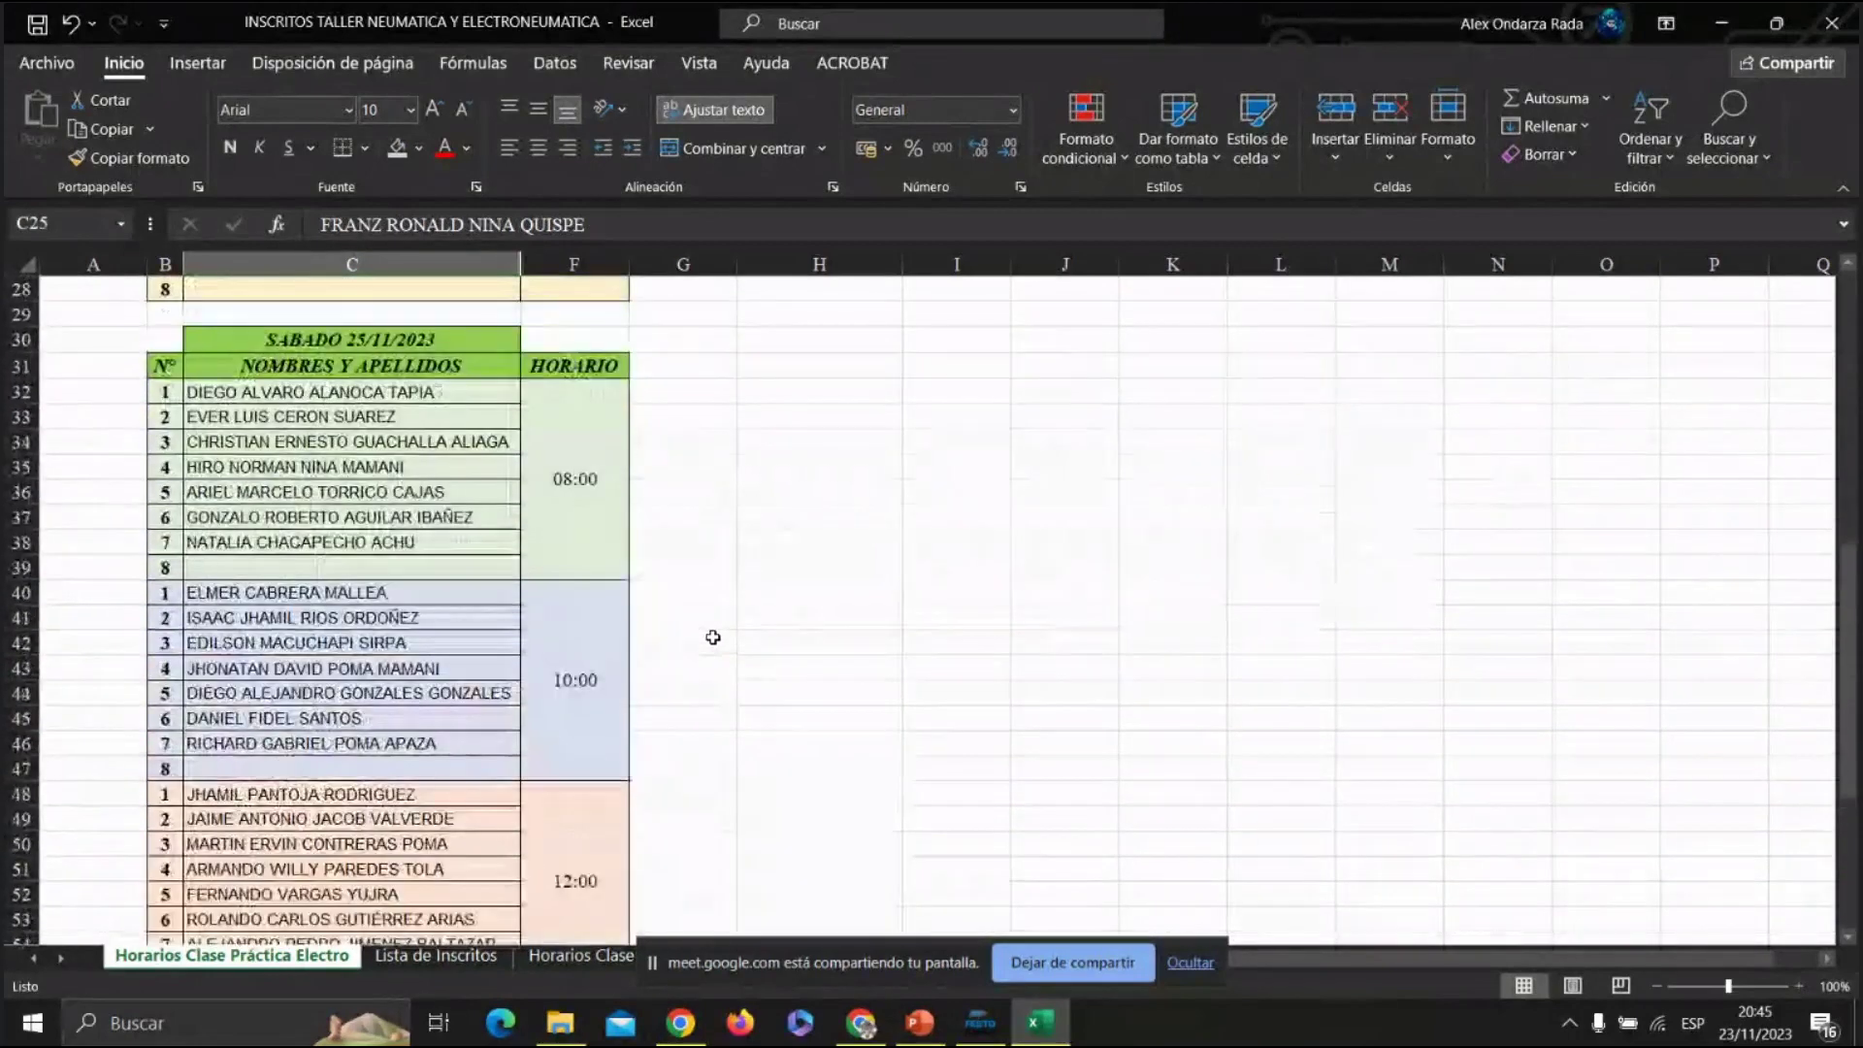
{"action": "scroll", "coordinate": [713, 636], "scroll_direction": "up", "scroll_amount": 2}
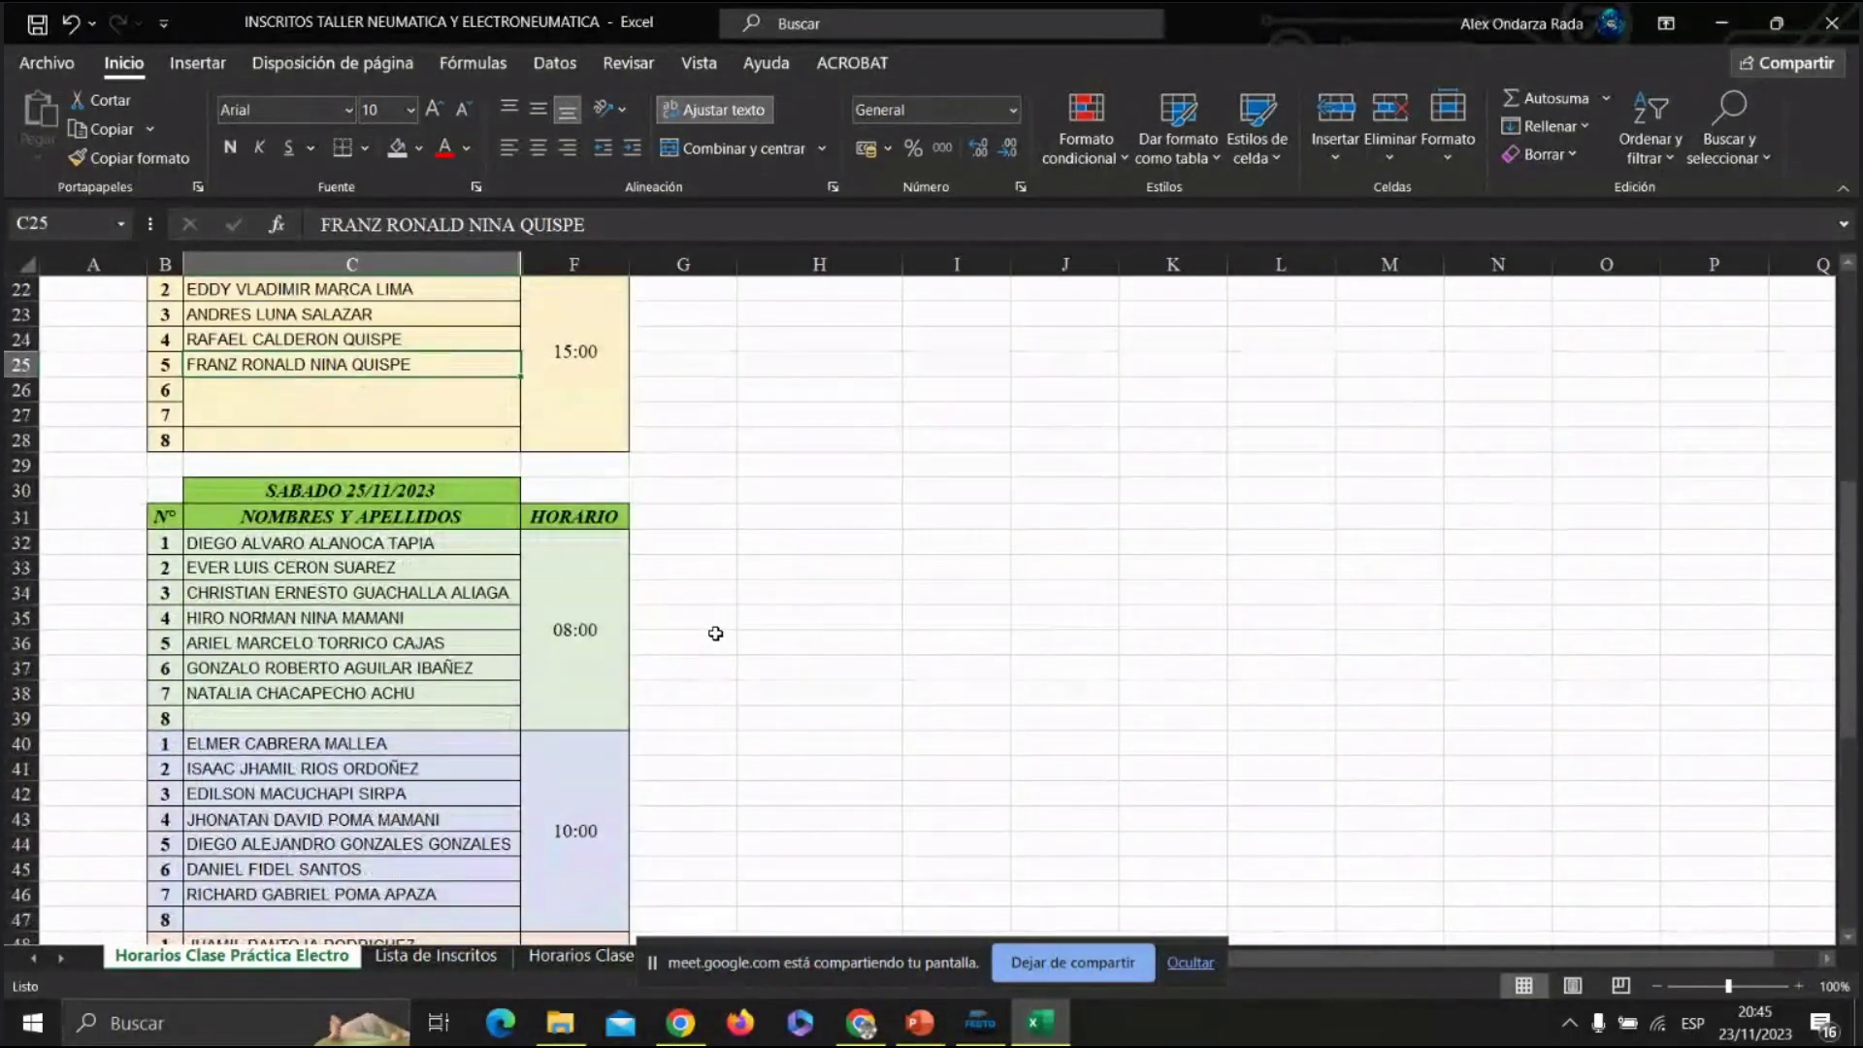
{"action": "key", "text": "ctrl+x"}
{"action": "scroll", "coordinate": [716, 633], "scroll_direction": "down", "scroll_amount": 4}
{"action": "left_click", "coordinate": [461, 619]}
{"action": "key", "text": "ctrl+v"}
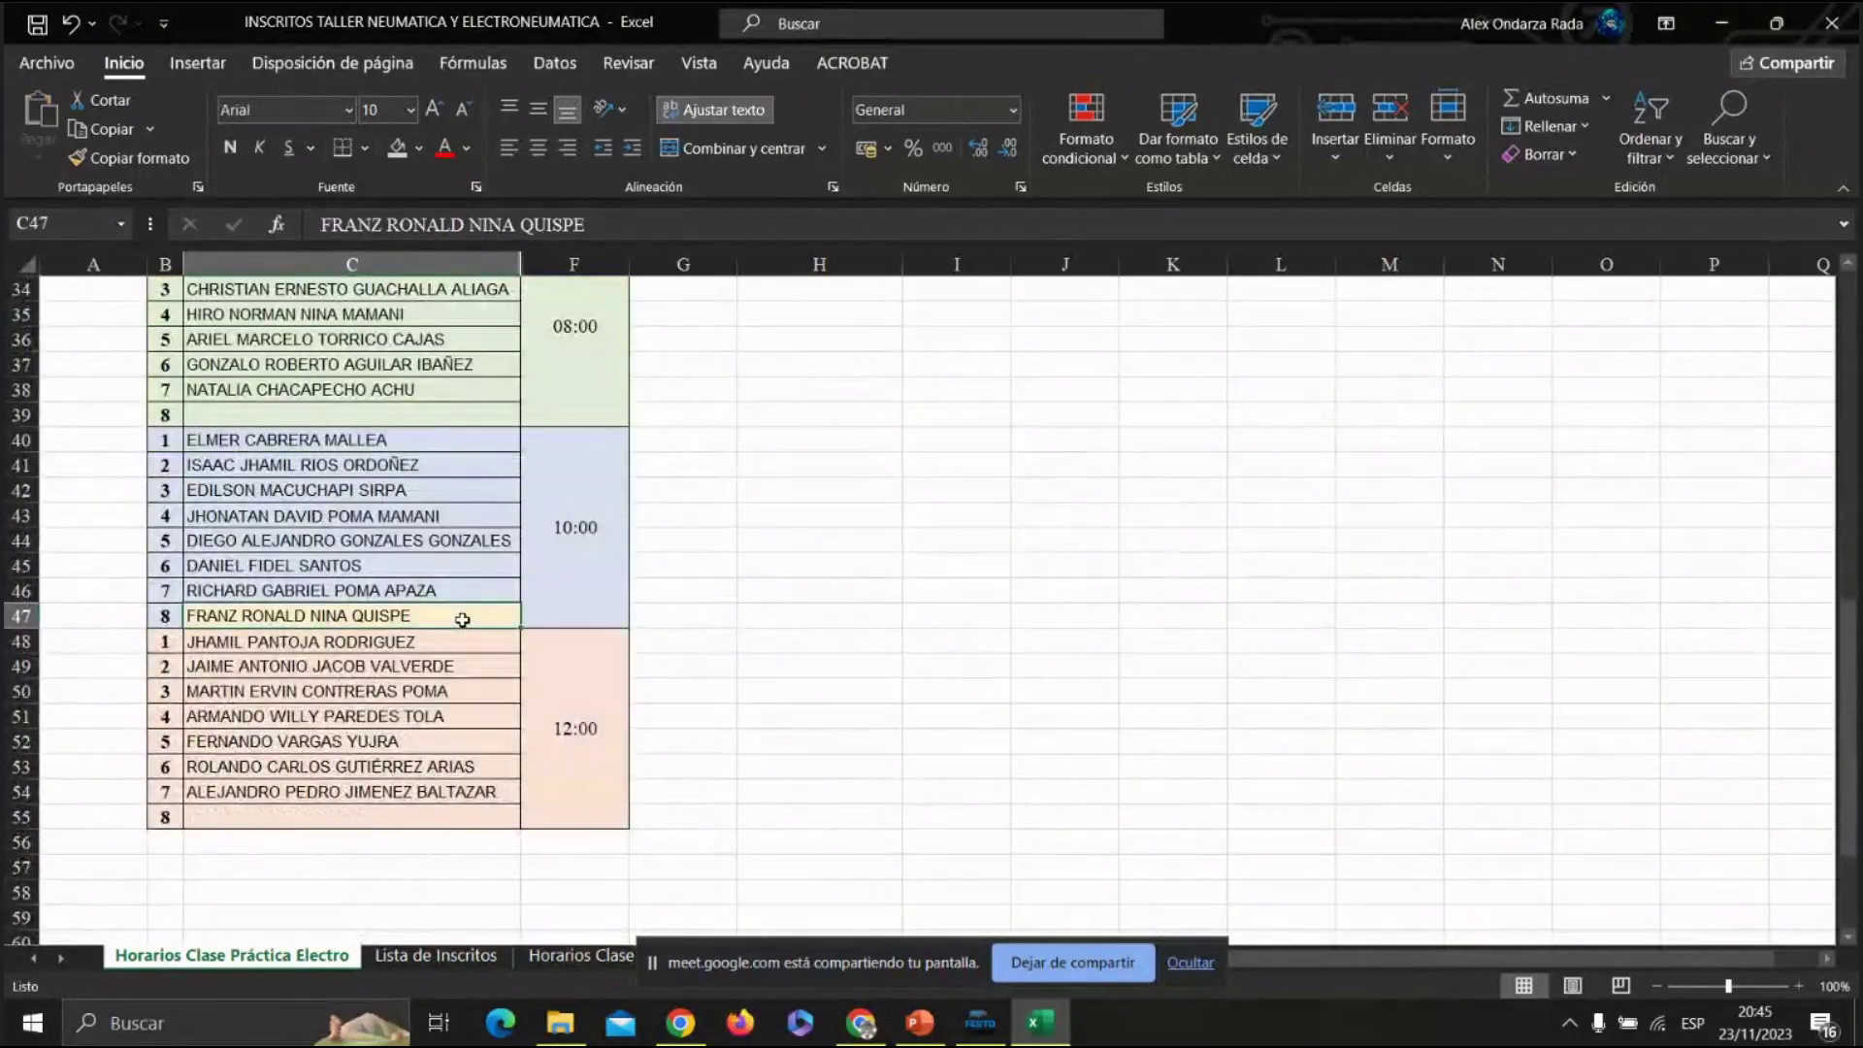
Set the fill of C47 to the light blue used by Saturday's 10:00 group.
{"action": "key", "text": "Right"}
{"action": "key", "text": "Right"}
{"action": "key", "text": "Right"}
{"action": "key", "text": "Left"}
{"action": "key", "text": "Left"}
{"action": "key", "text": "Left"}
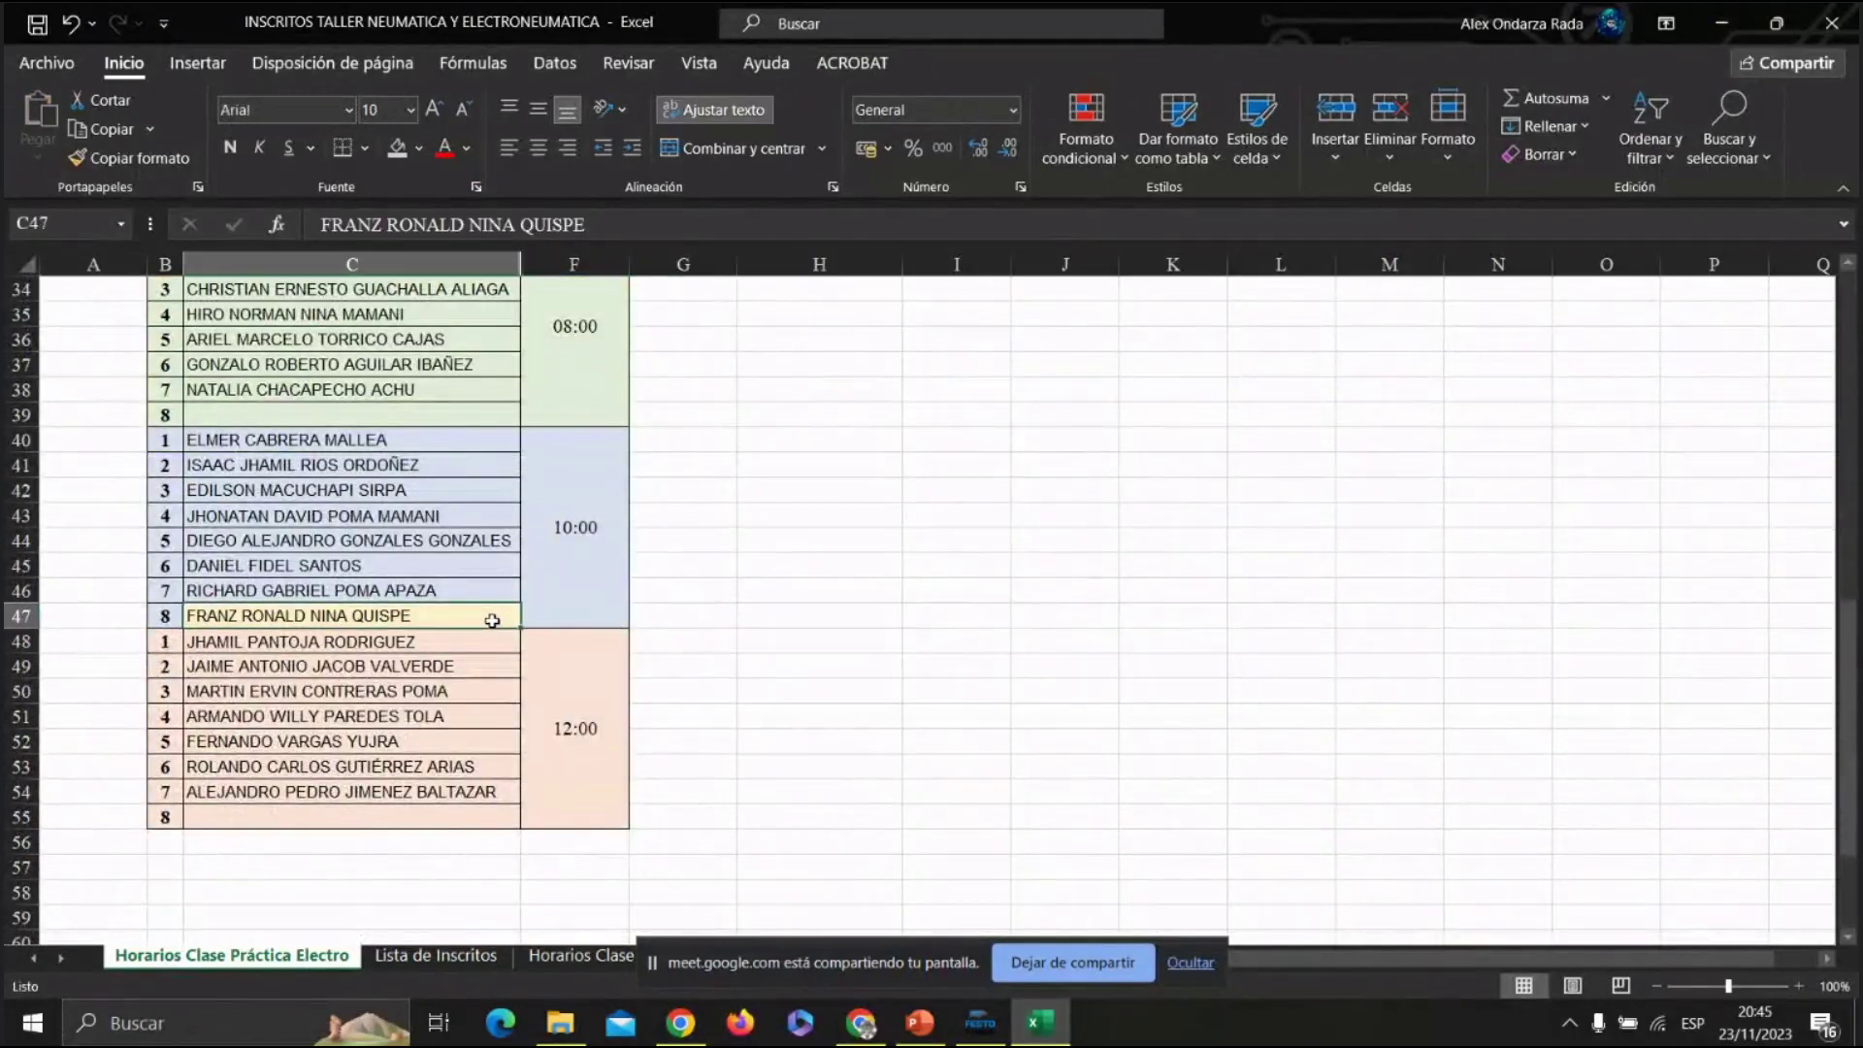
{"action": "left_click", "coordinate": [418, 148]}
{"action": "left_click", "coordinate": [467, 221]}
{"action": "left_click", "coordinate": [819, 464]}
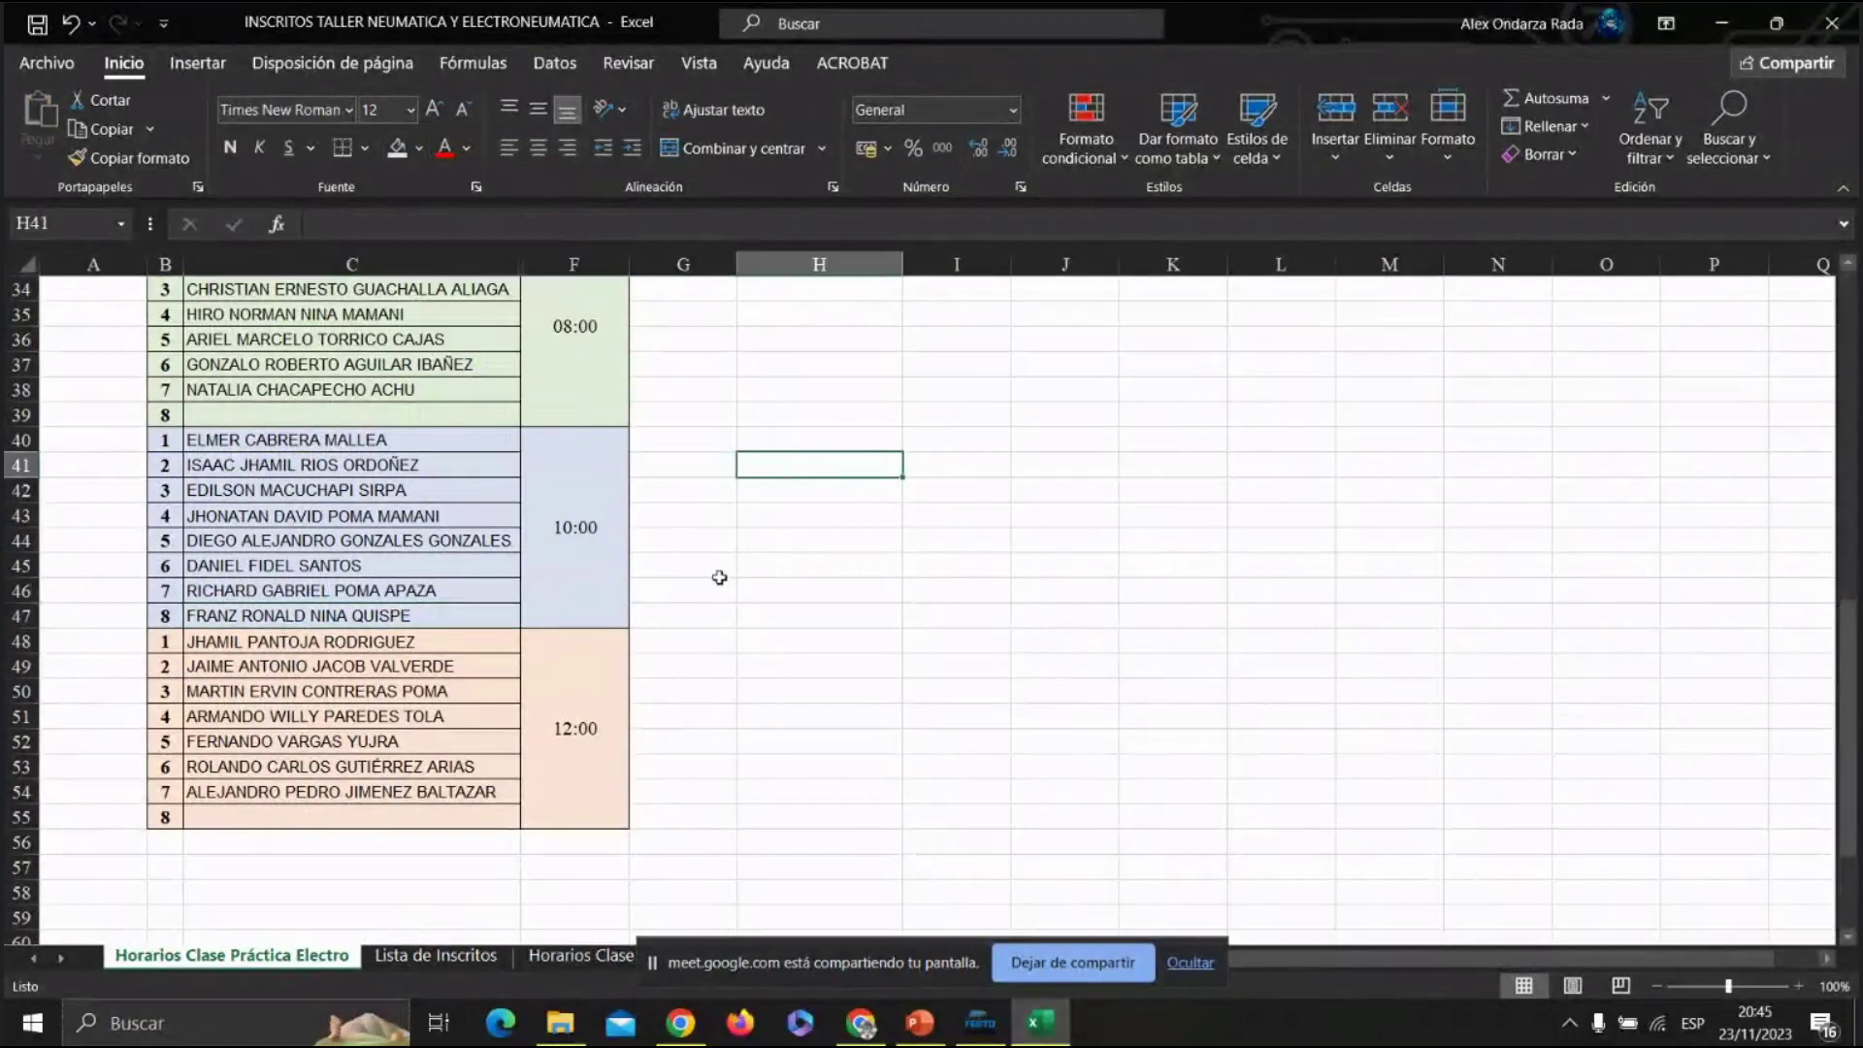
Check the participants and the empty slots of Friday's 15:00 group against the earlier Friday groups.
{"action": "scroll", "coordinate": [719, 577], "scroll_direction": "up", "scroll_amount": 7}
{"action": "left_click_drag", "start_coordinate": [417, 490], "coordinate": [436, 566]}
{"action": "scroll", "coordinate": [436, 565], "scroll_direction": "up", "scroll_amount": 3}
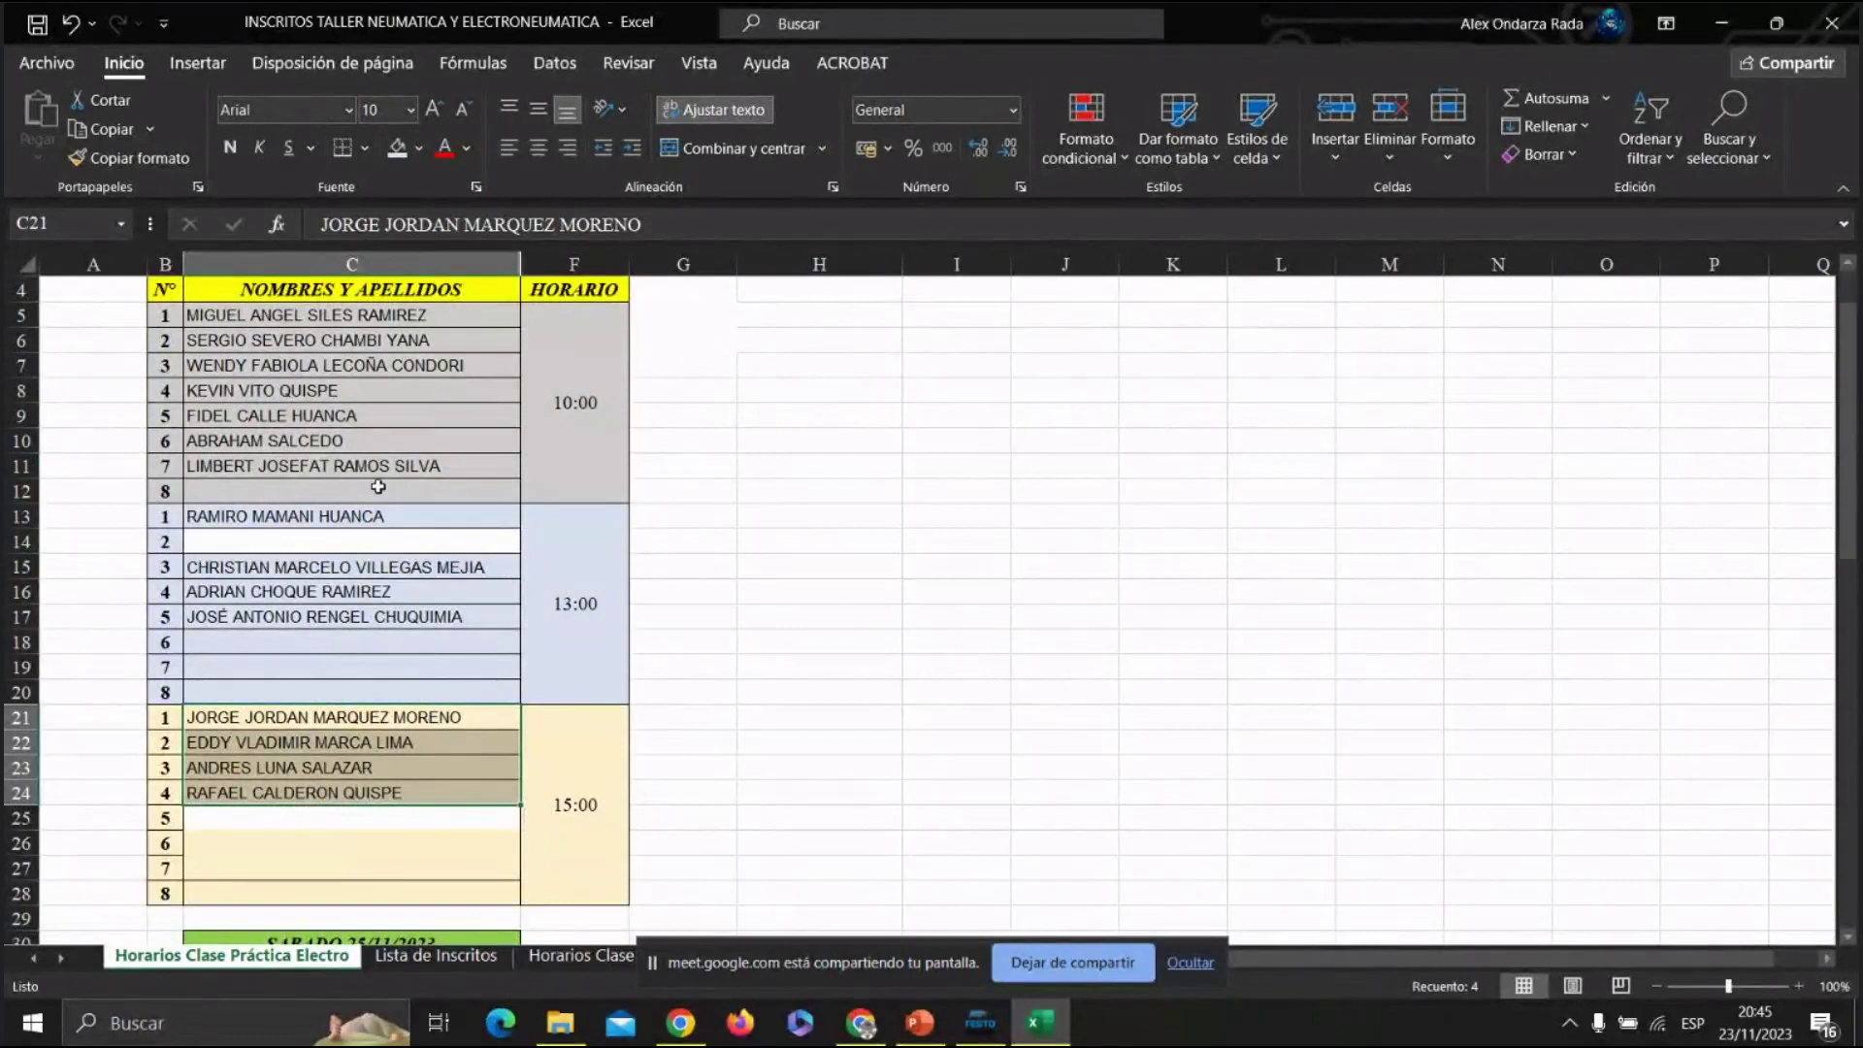
{"action": "left_click", "coordinate": [368, 721]}
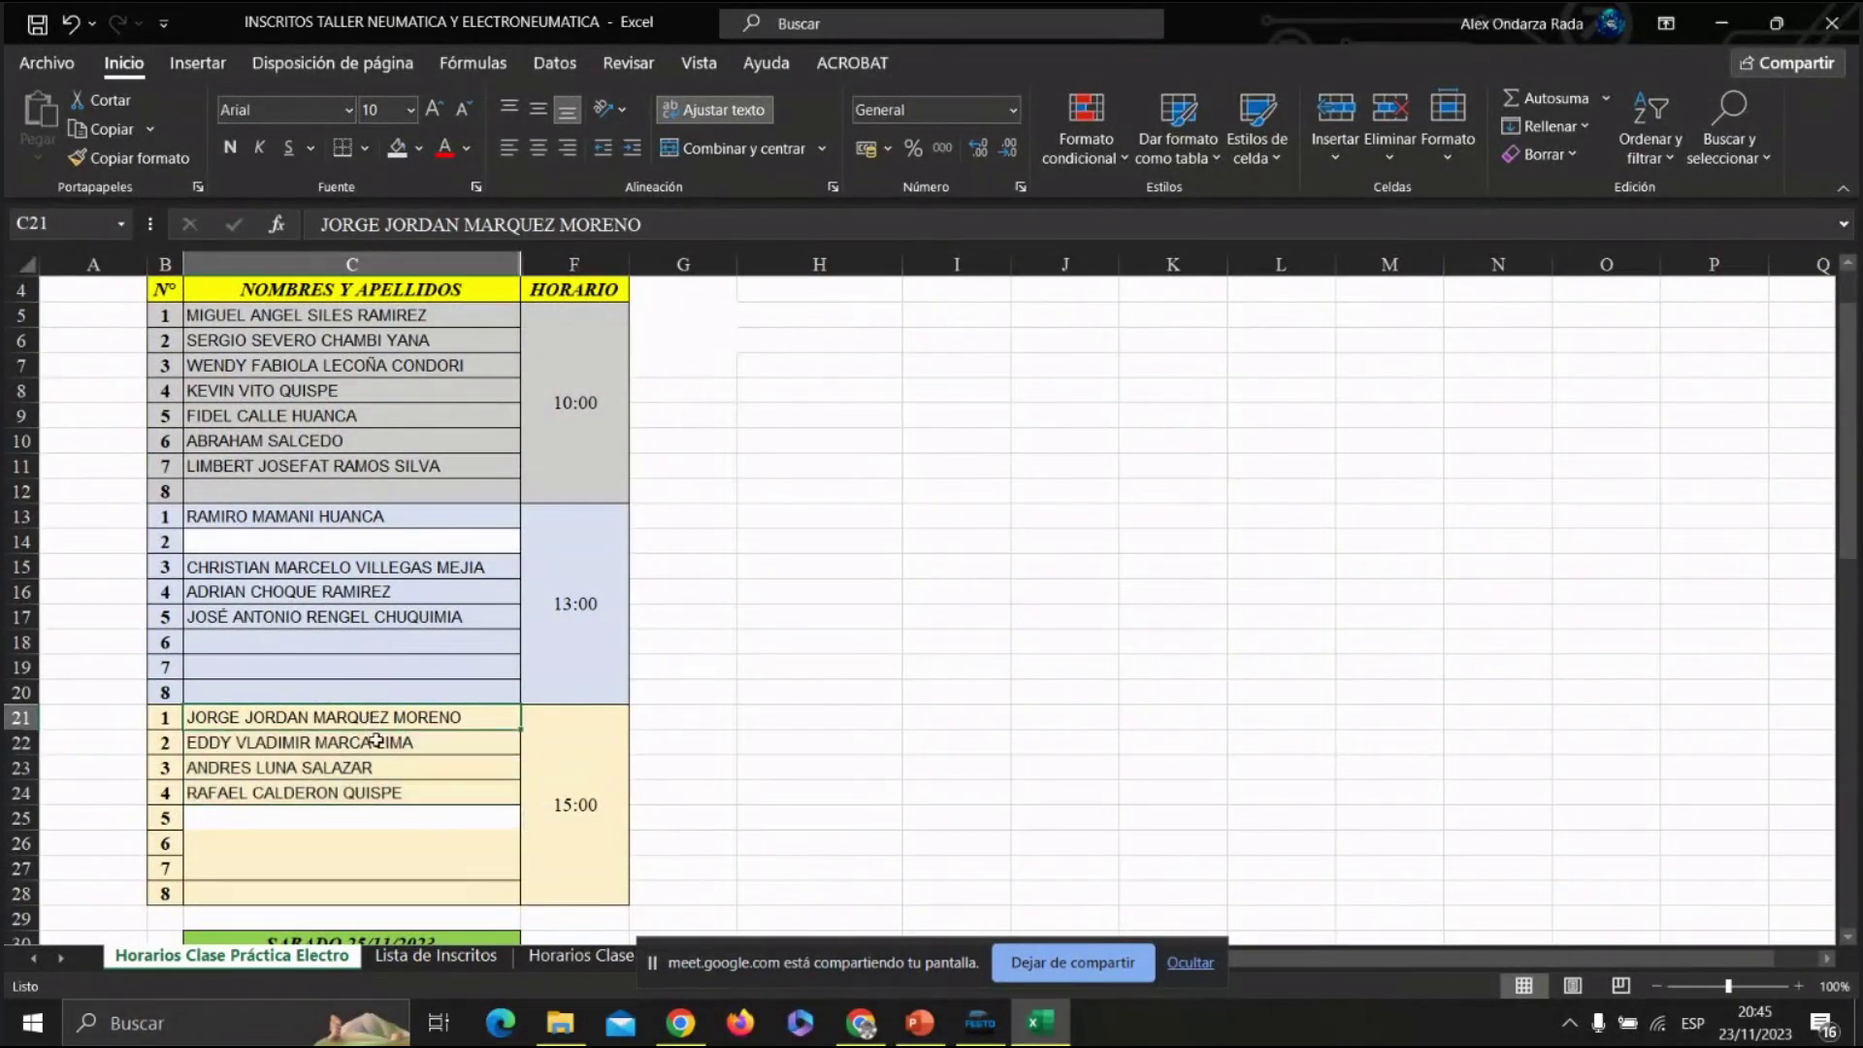
{"action": "left_click_drag", "start_coordinate": [454, 818], "coordinate": [457, 894]}
{"action": "left_click_drag", "start_coordinate": [457, 716], "coordinate": [475, 799]}
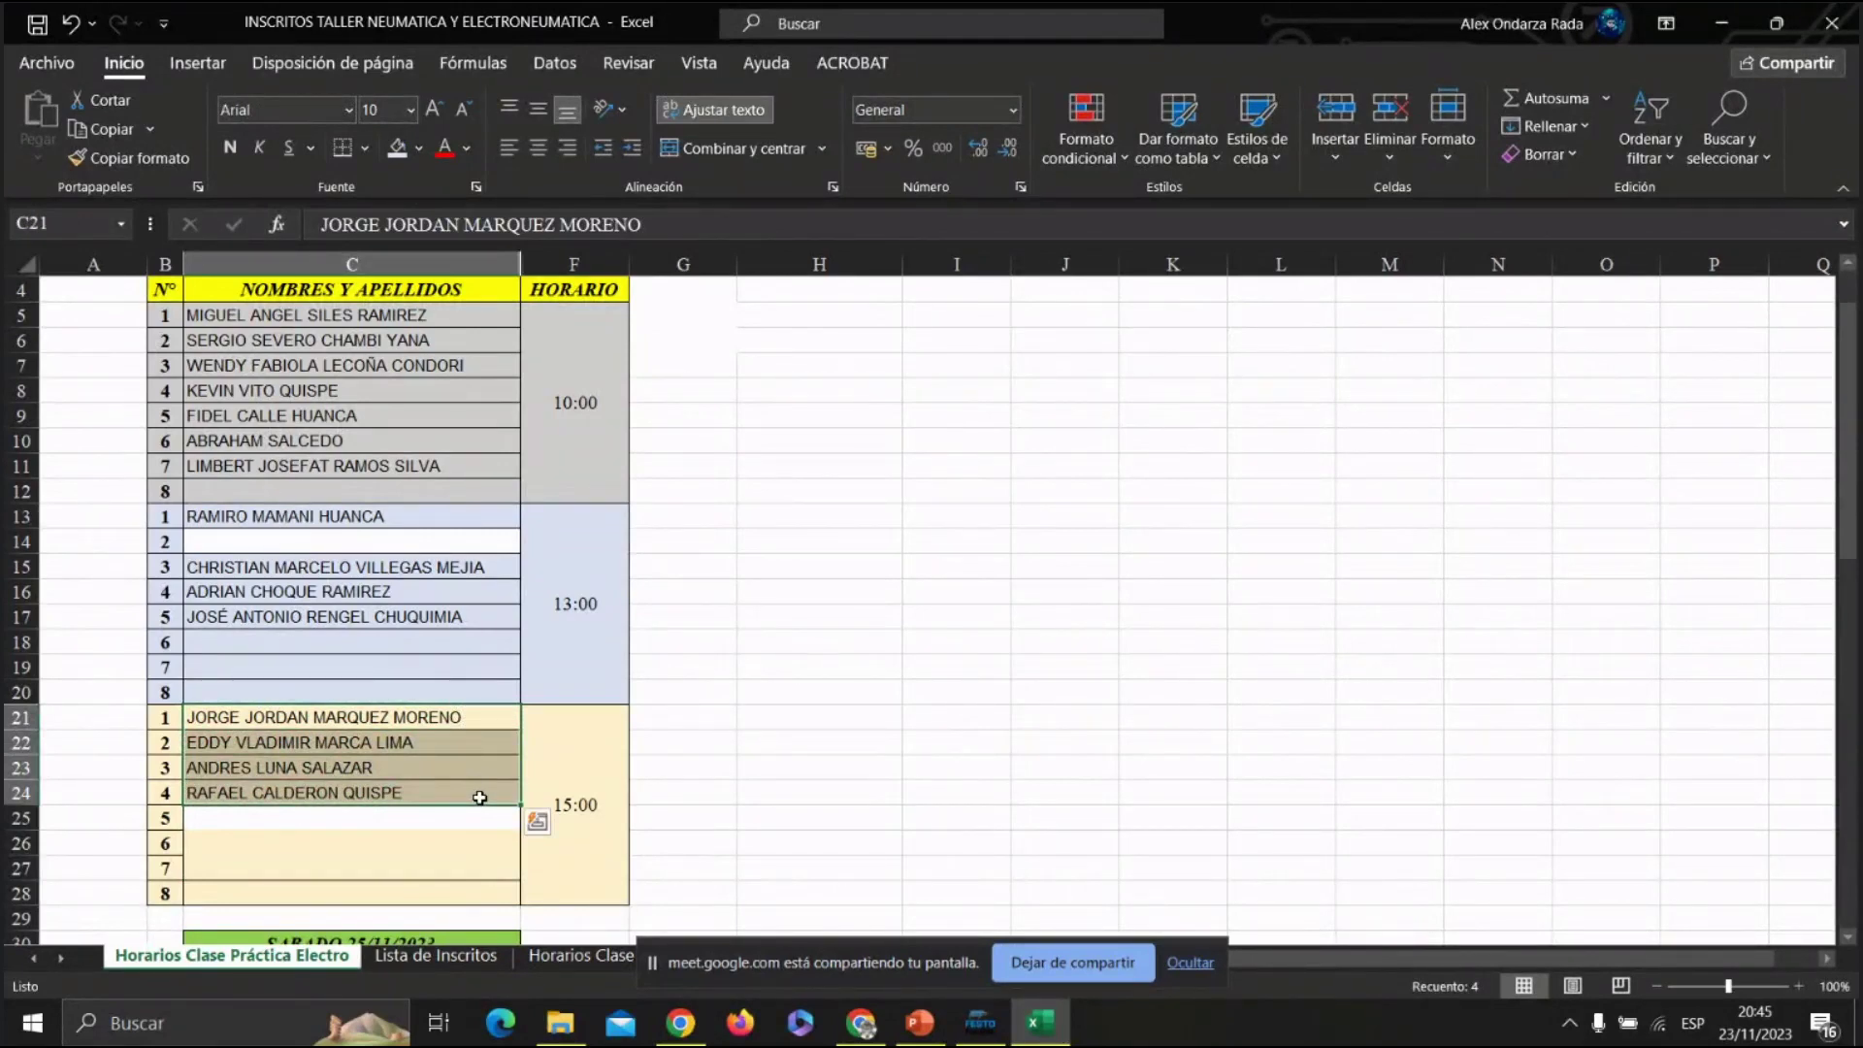
Close the gap at slot 2 of Friday's 13:00 group and move the four 15:00 participants into its slots 5 to 8 (C17:C20).
{"action": "mouse_move", "coordinate": [407, 567]}
{"action": "left_mouse_down"}
{"action": "mouse_move", "coordinate": [406, 617]}
{"action": "mouse_move", "coordinate": [408, 537]}
{"action": "left_mouse_up"}
{"action": "left_click_drag", "start_coordinate": [359, 728], "coordinate": [426, 783]}
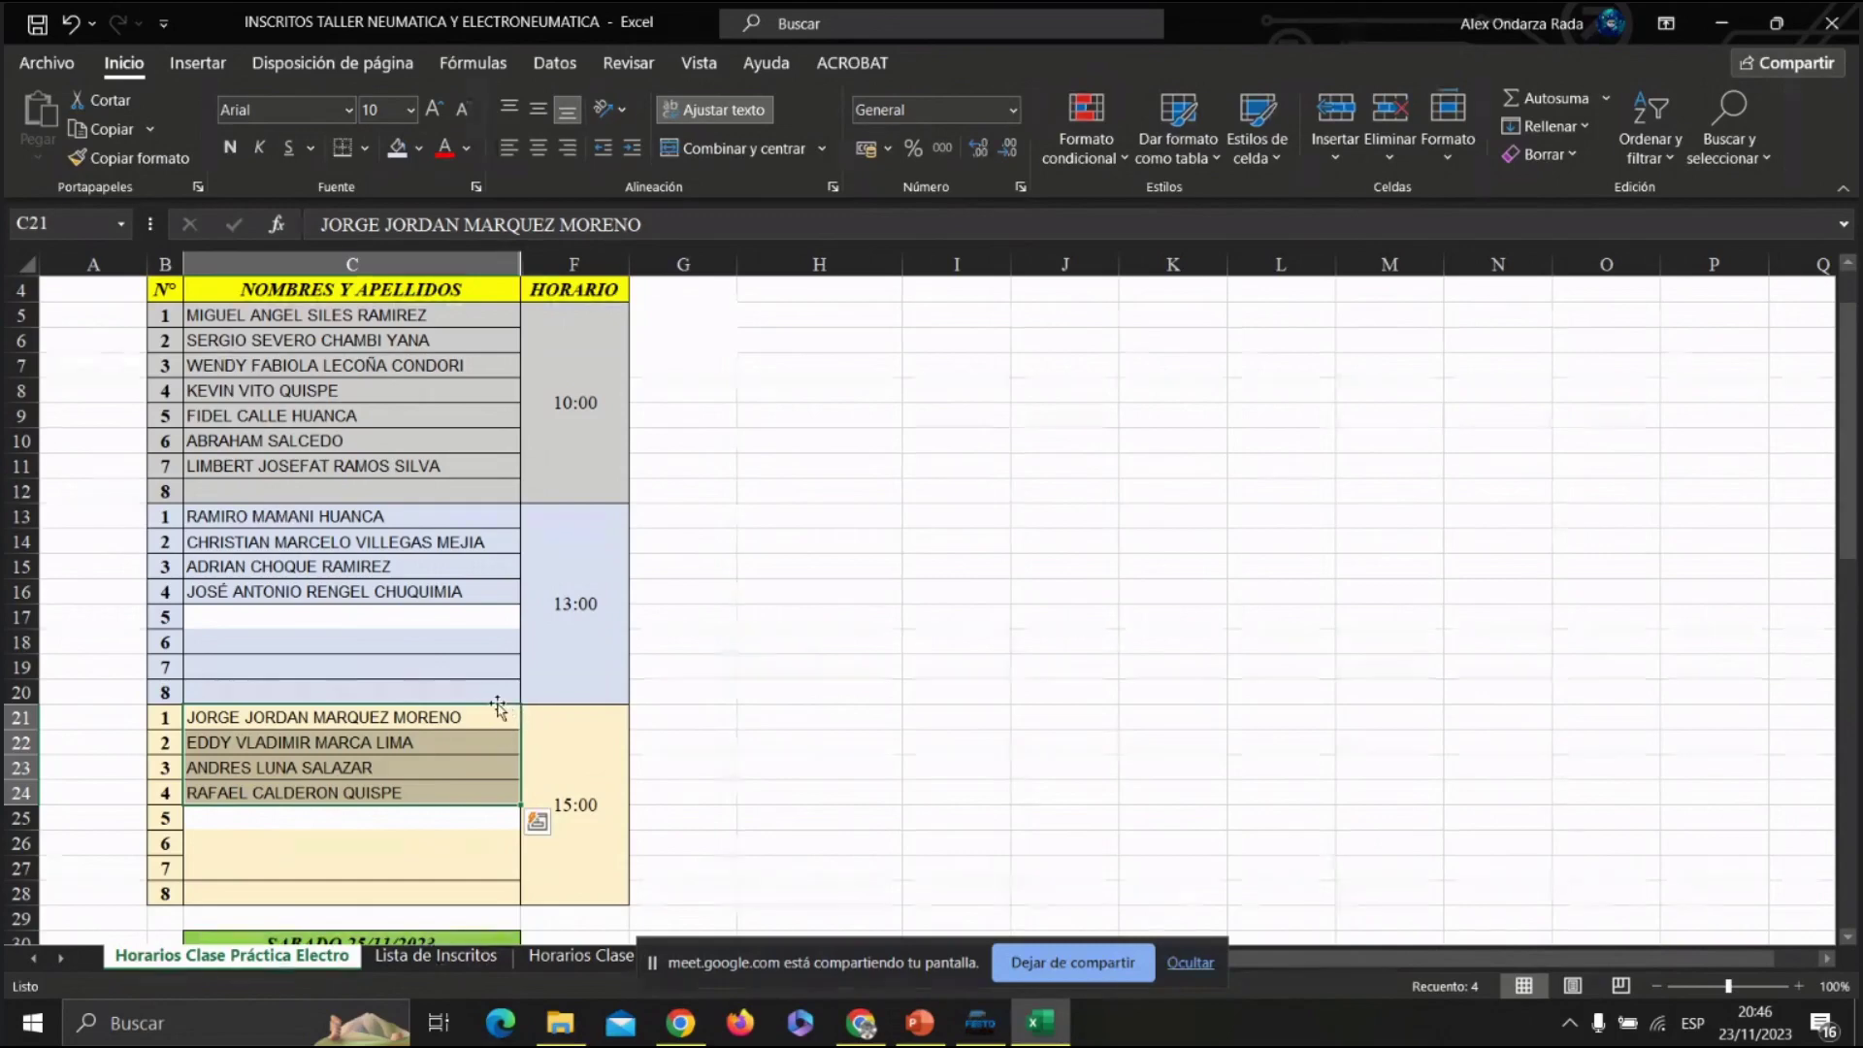
{"action": "left_click_drag", "start_coordinate": [501, 712], "coordinate": [497, 618]}
{"action": "left_click", "coordinate": [740, 621]}
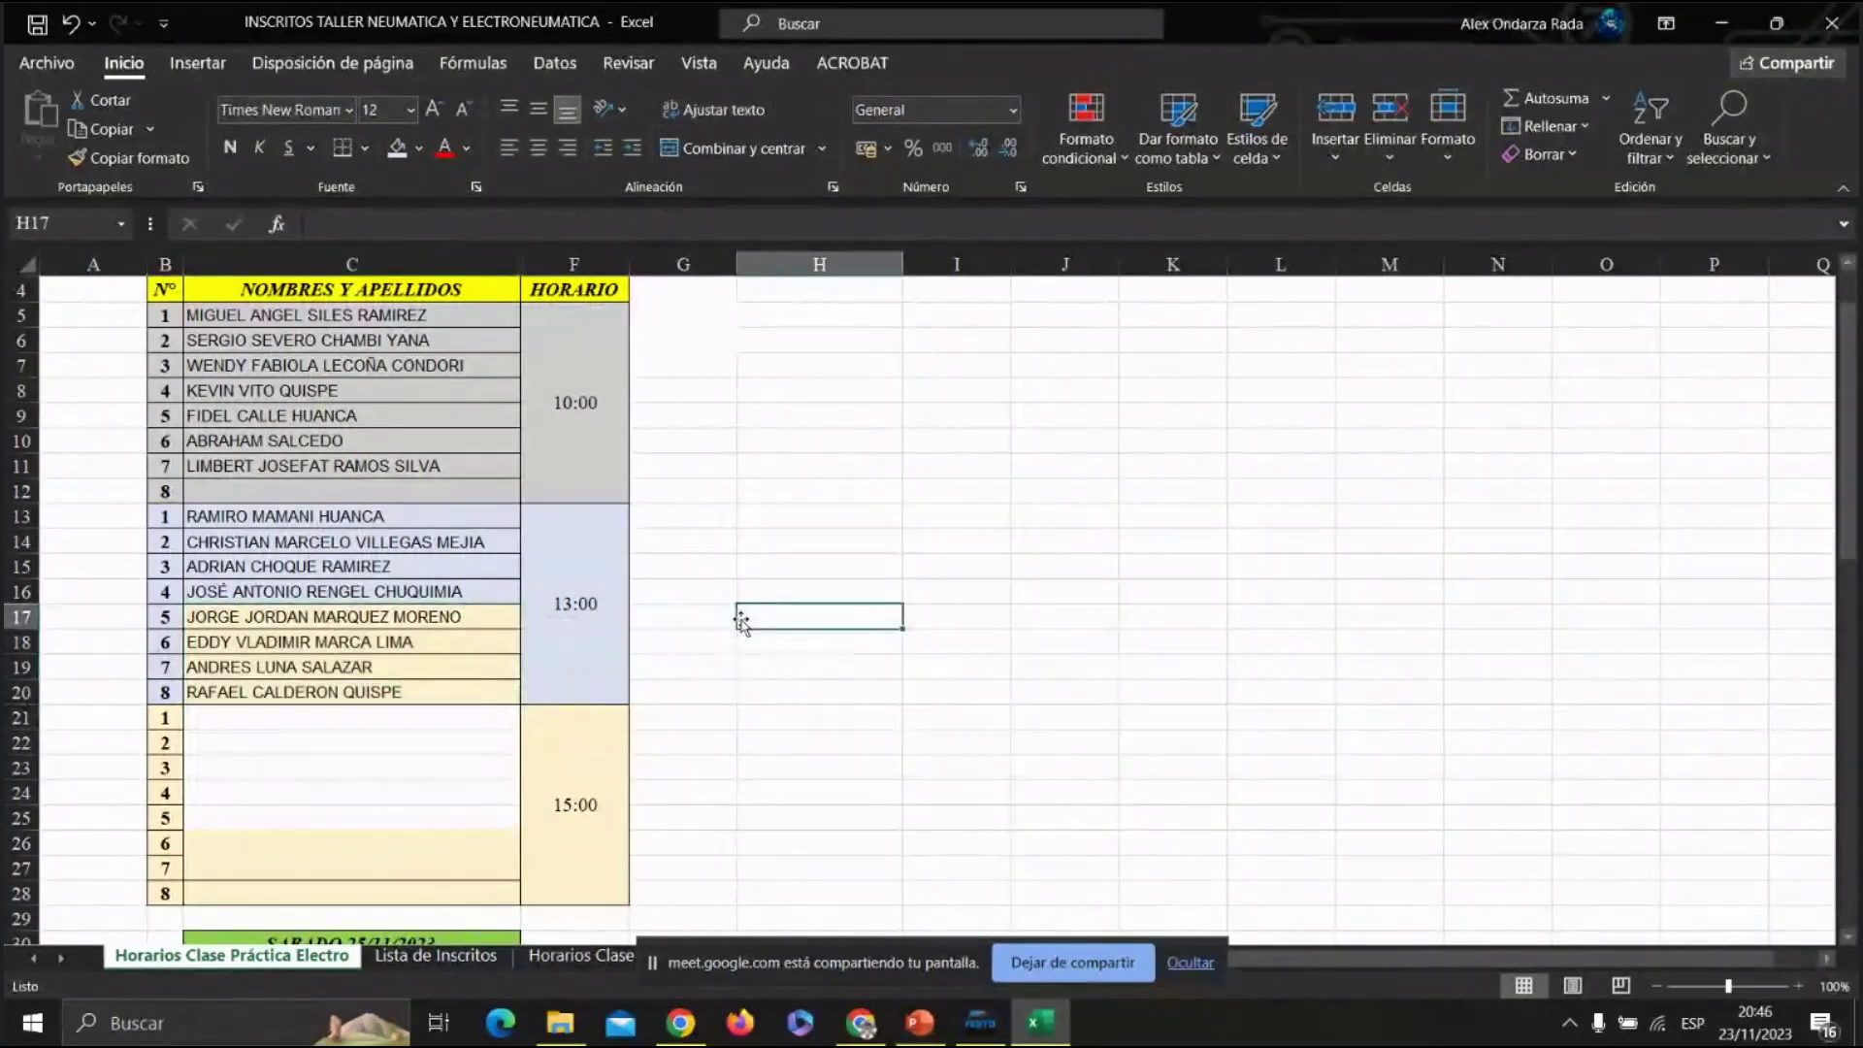
{"action": "scroll", "coordinate": [740, 621], "scroll_direction": "down", "scroll_amount": 2}
{"action": "left_click_drag", "start_coordinate": [679, 742], "coordinate": [166, 578]}
{"action": "right_click", "coordinate": [19, 575]}
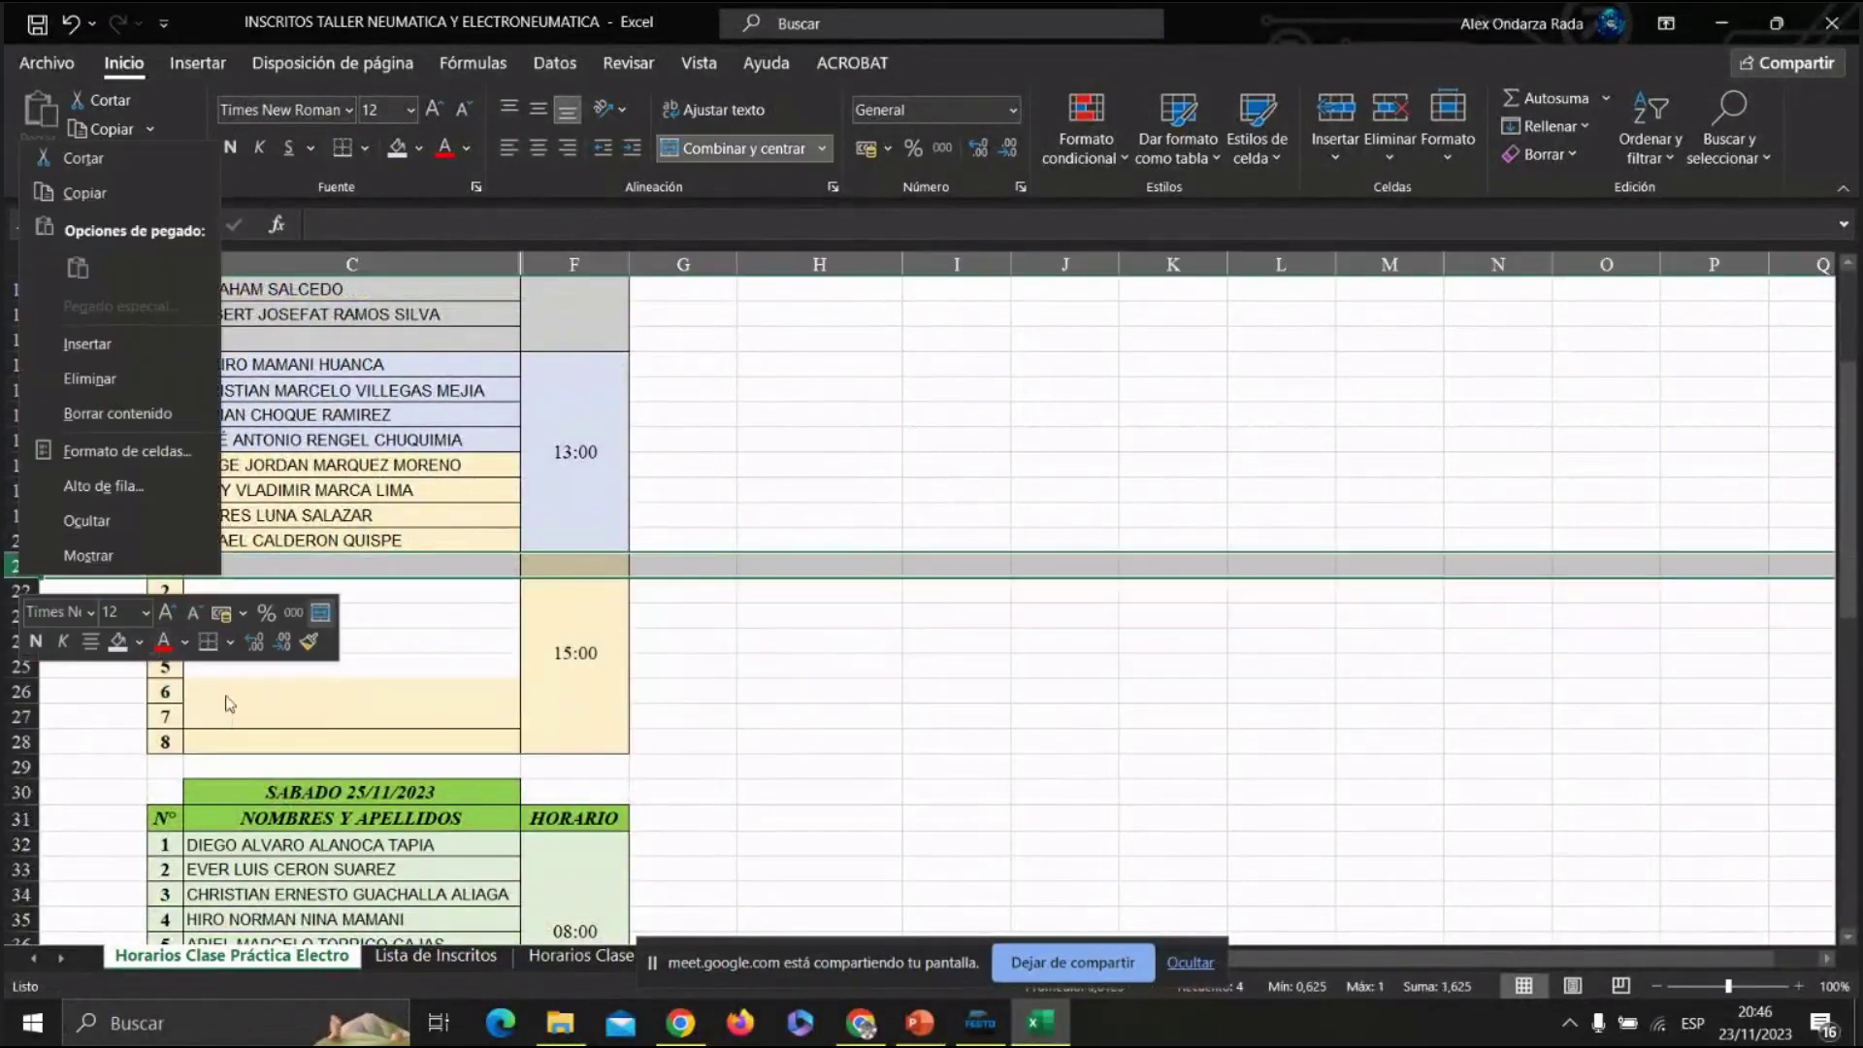
{"action": "key", "text": "Escape"}
{"action": "left_click_drag", "start_coordinate": [612, 723], "coordinate": [242, 723]}
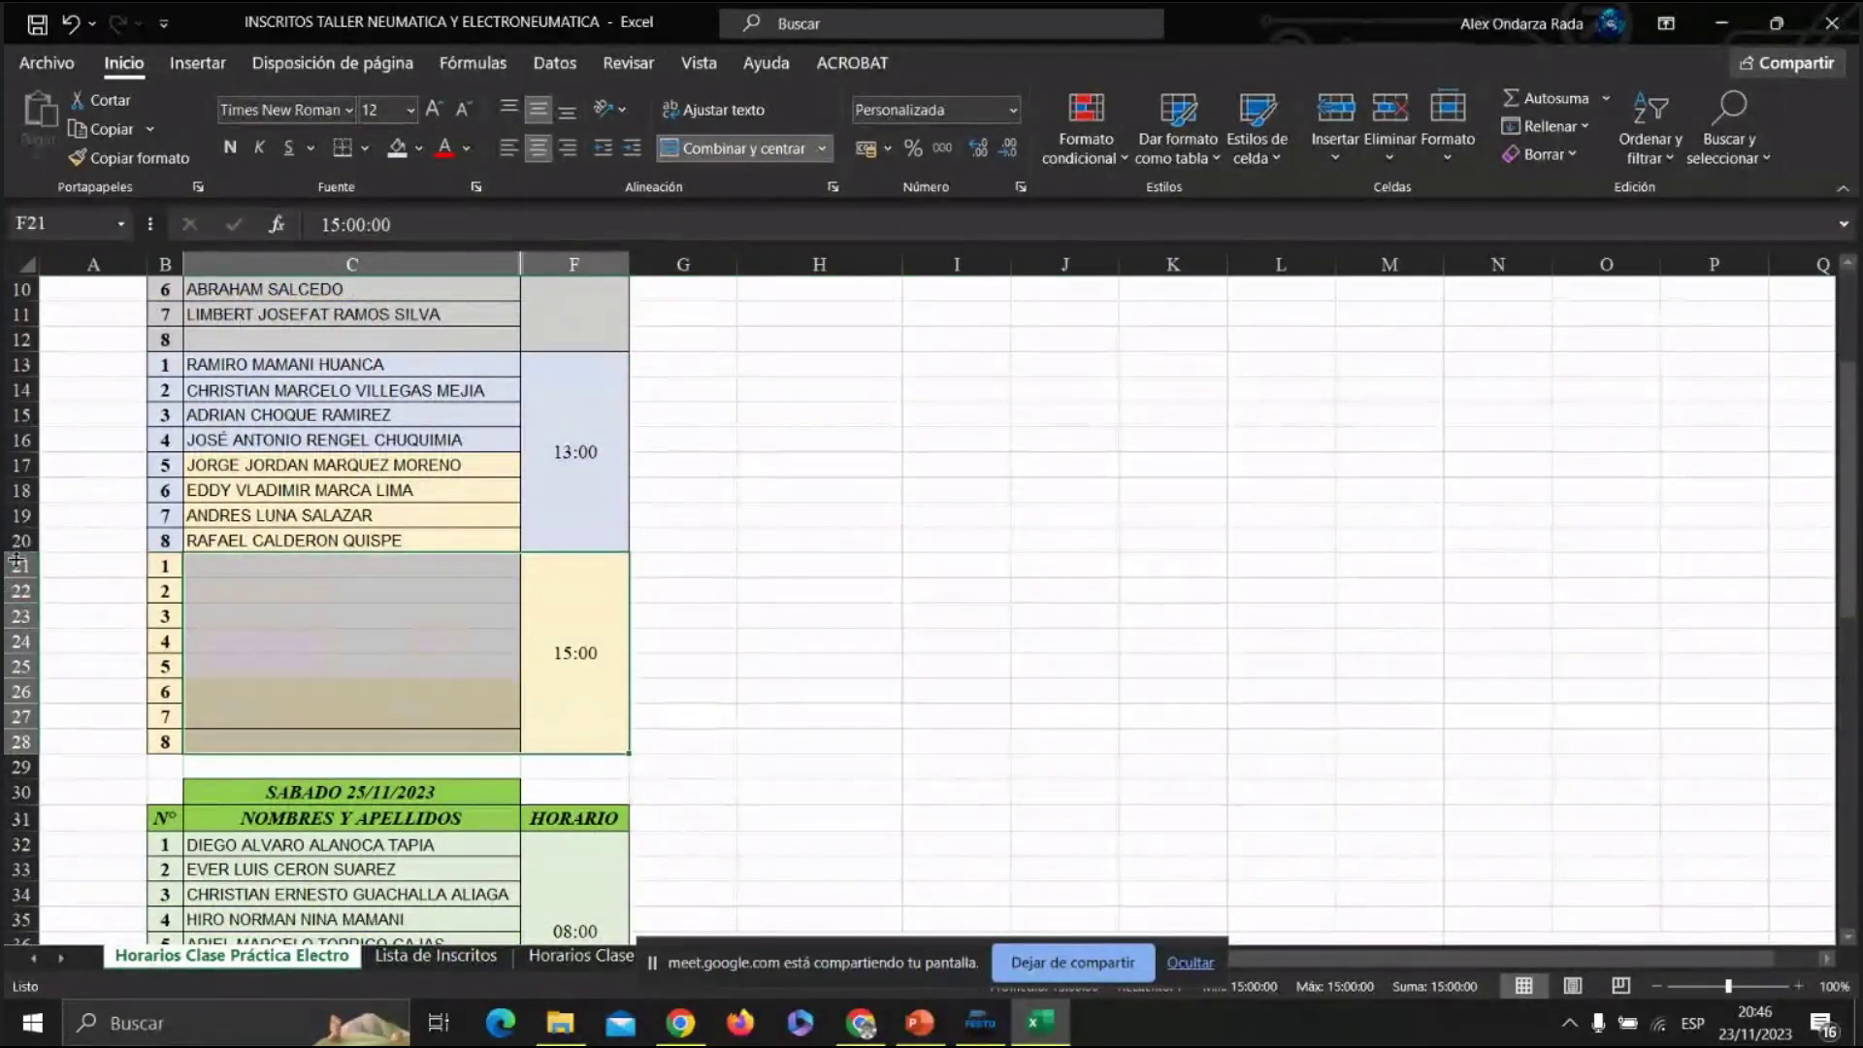
Hide rows 21 to 28, which hold Friday's emptied 15:00 group.
{"action": "left_click_drag", "start_coordinate": [20, 566], "coordinate": [19, 744]}
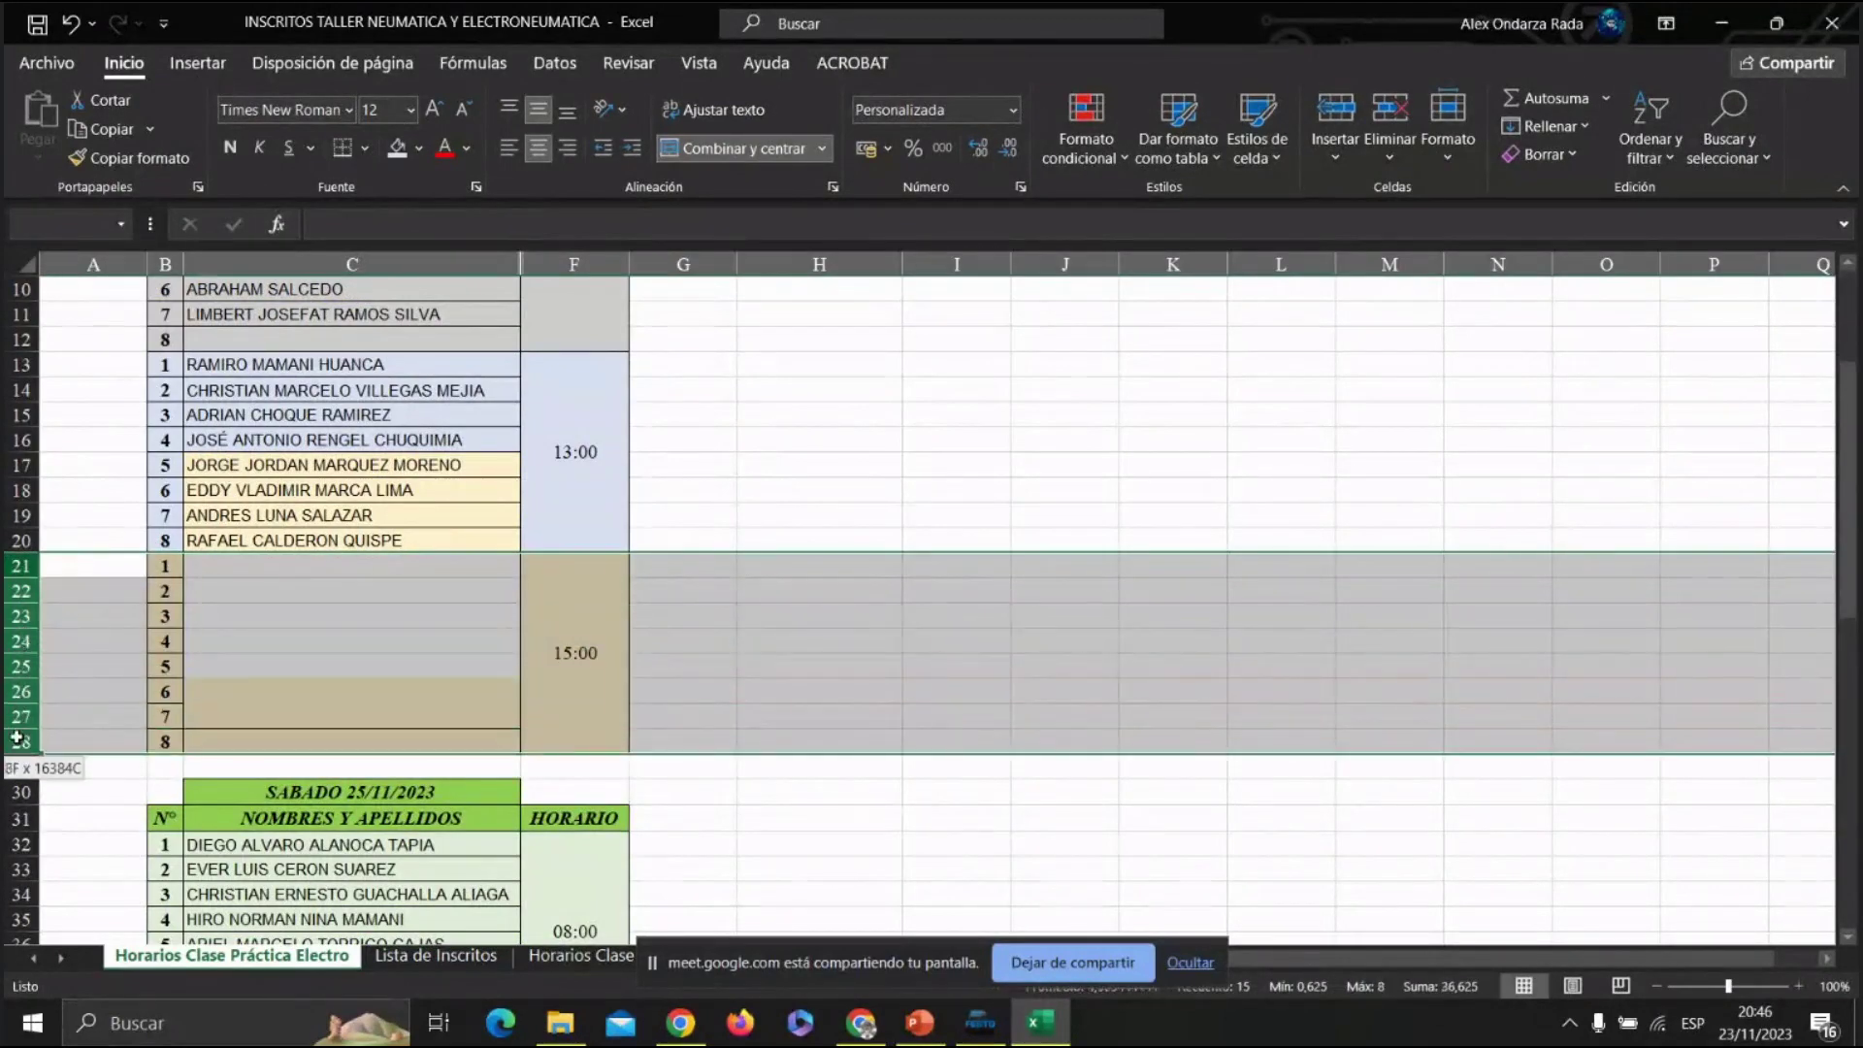
{"action": "right_click", "coordinate": [17, 626]}
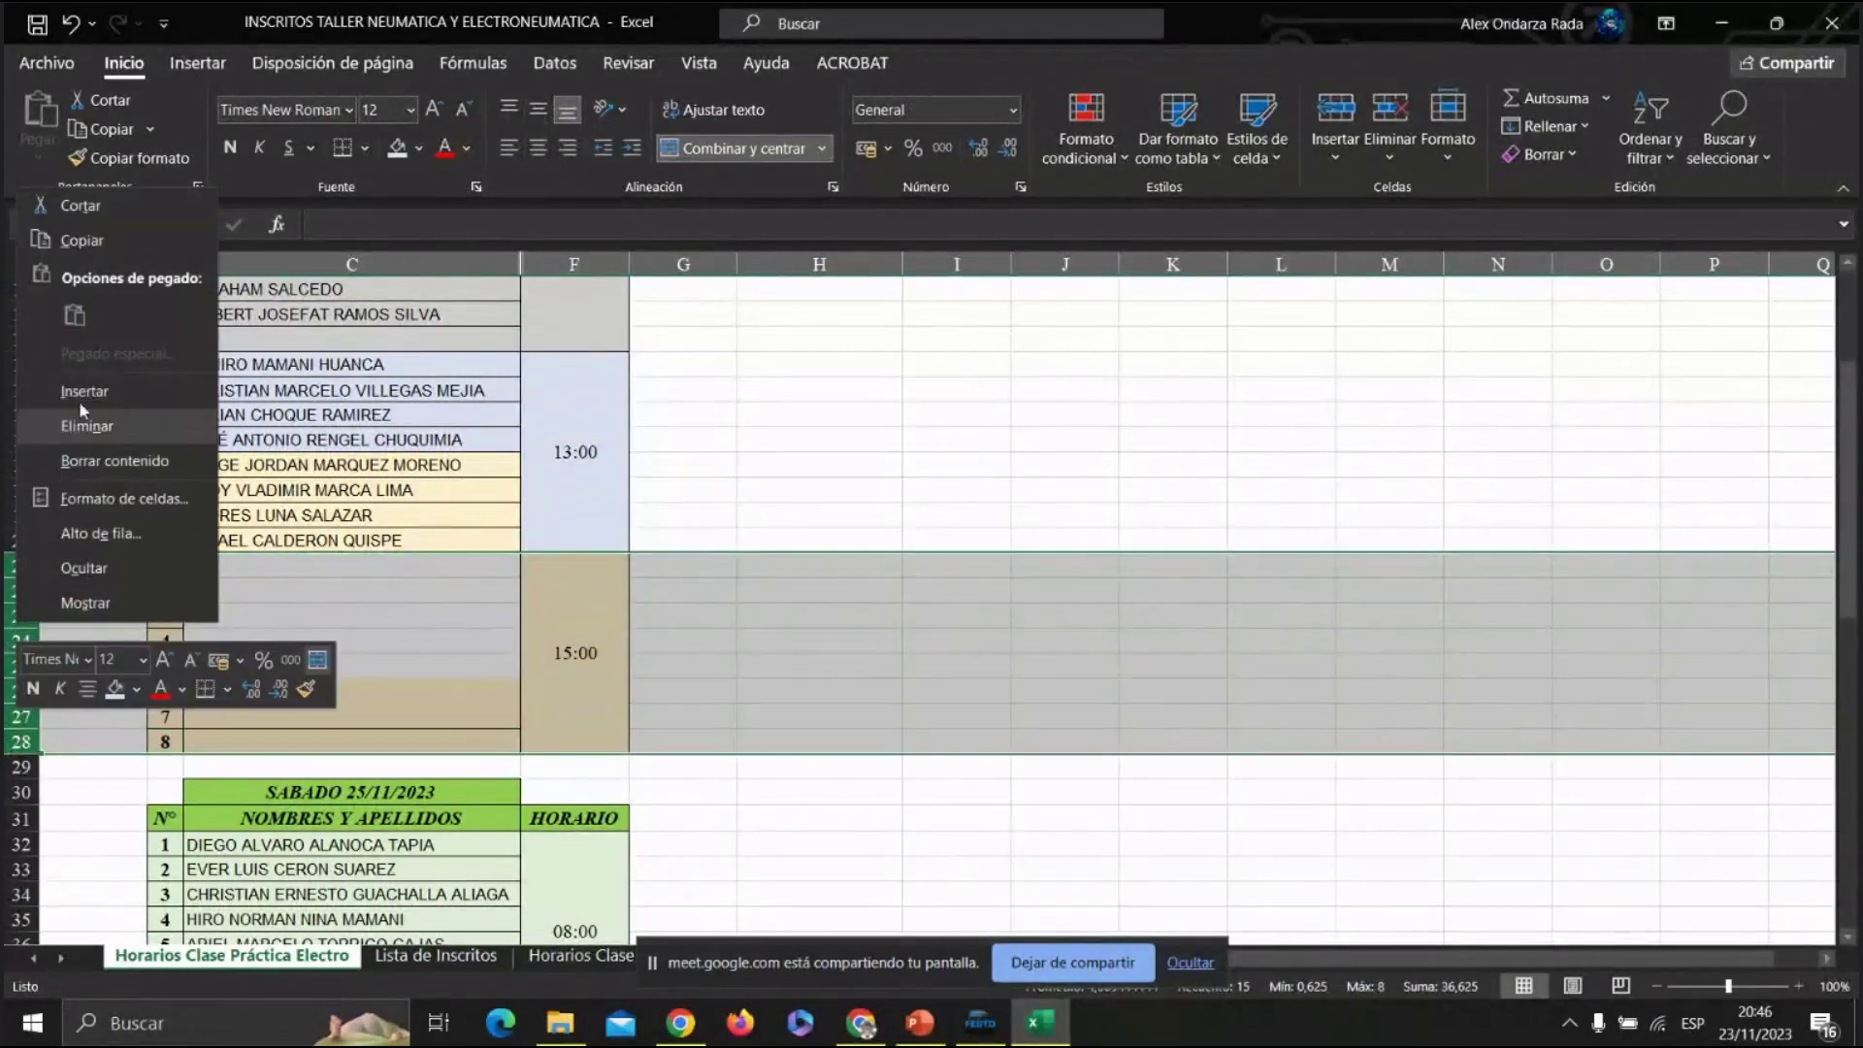
{"action": "left_click", "coordinate": [84, 568]}
{"action": "left_click", "coordinate": [798, 575]}
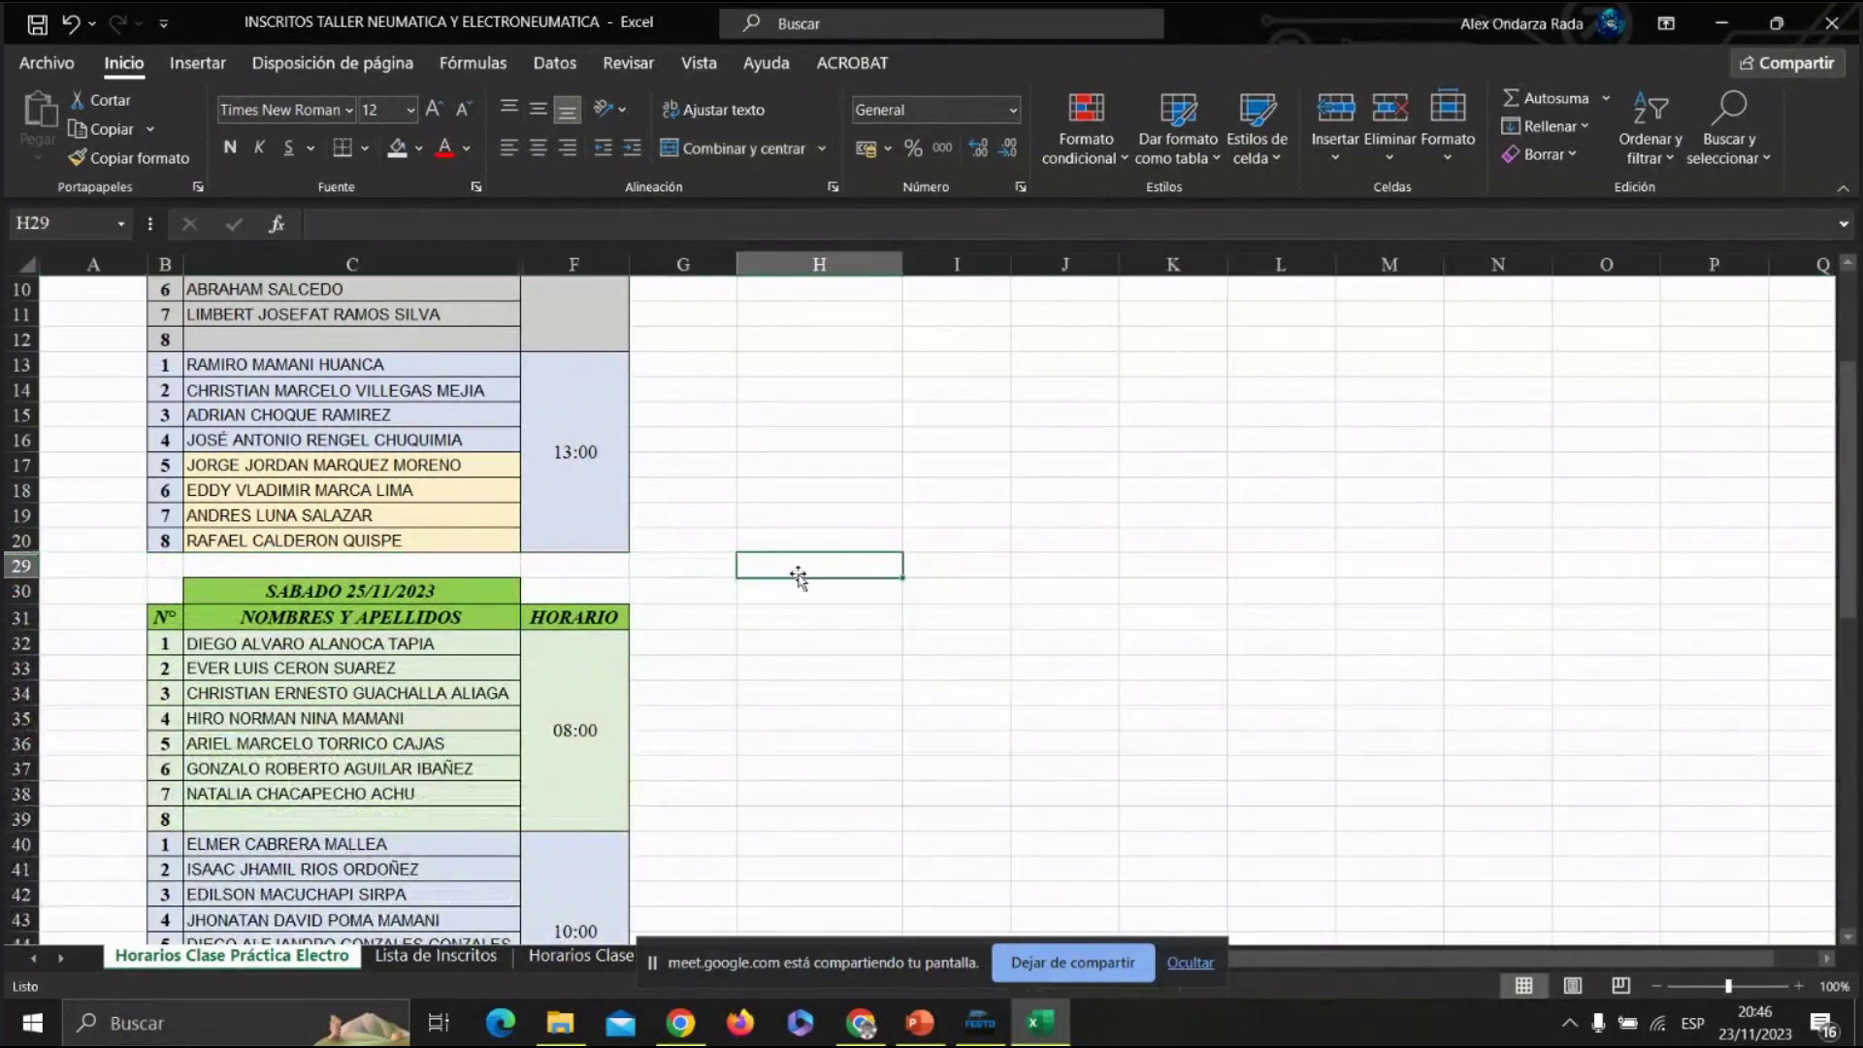
Apply the light blue fill to all of Friday's 13:00 group, rows 13 to 20.
{"action": "left_click_drag", "start_coordinate": [596, 519], "coordinate": [165, 515]}
{"action": "left_click", "coordinate": [409, 157]}
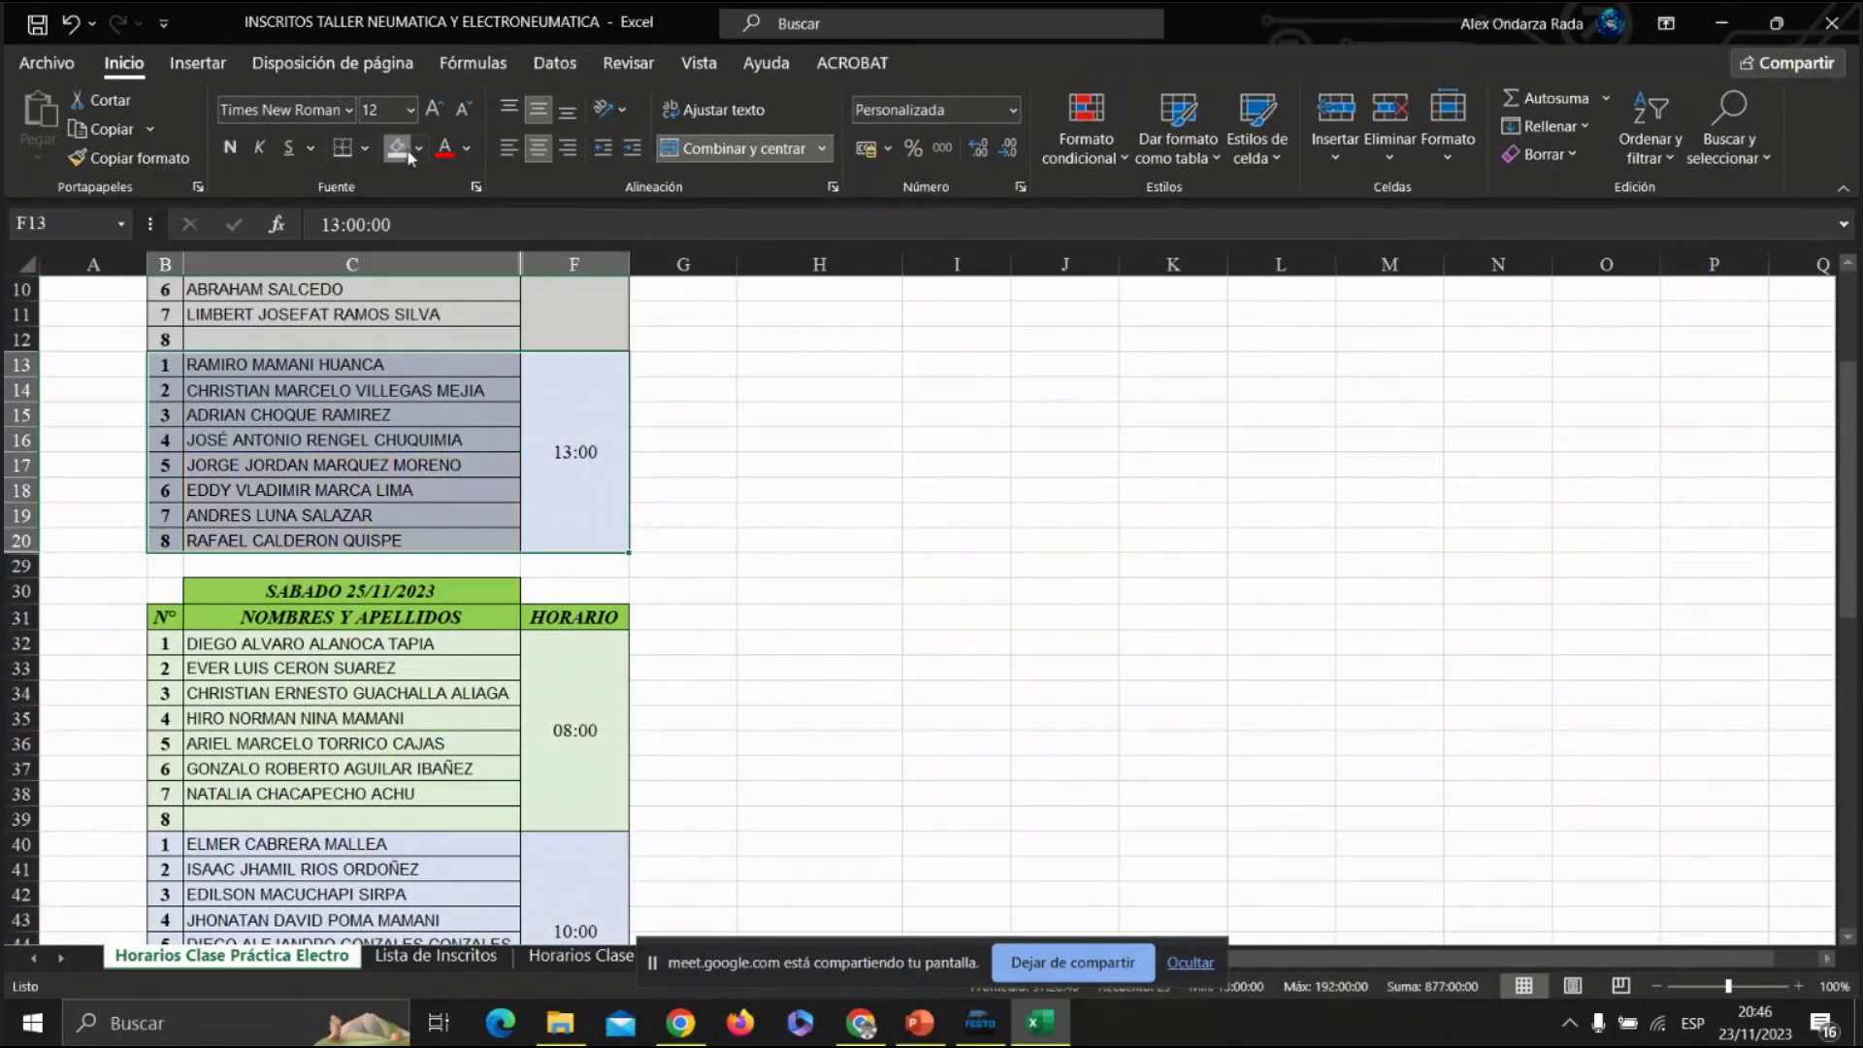
{"action": "left_click", "coordinate": [699, 381]}
{"action": "scroll", "coordinate": [699, 525], "scroll_direction": "up", "scroll_amount": 3}
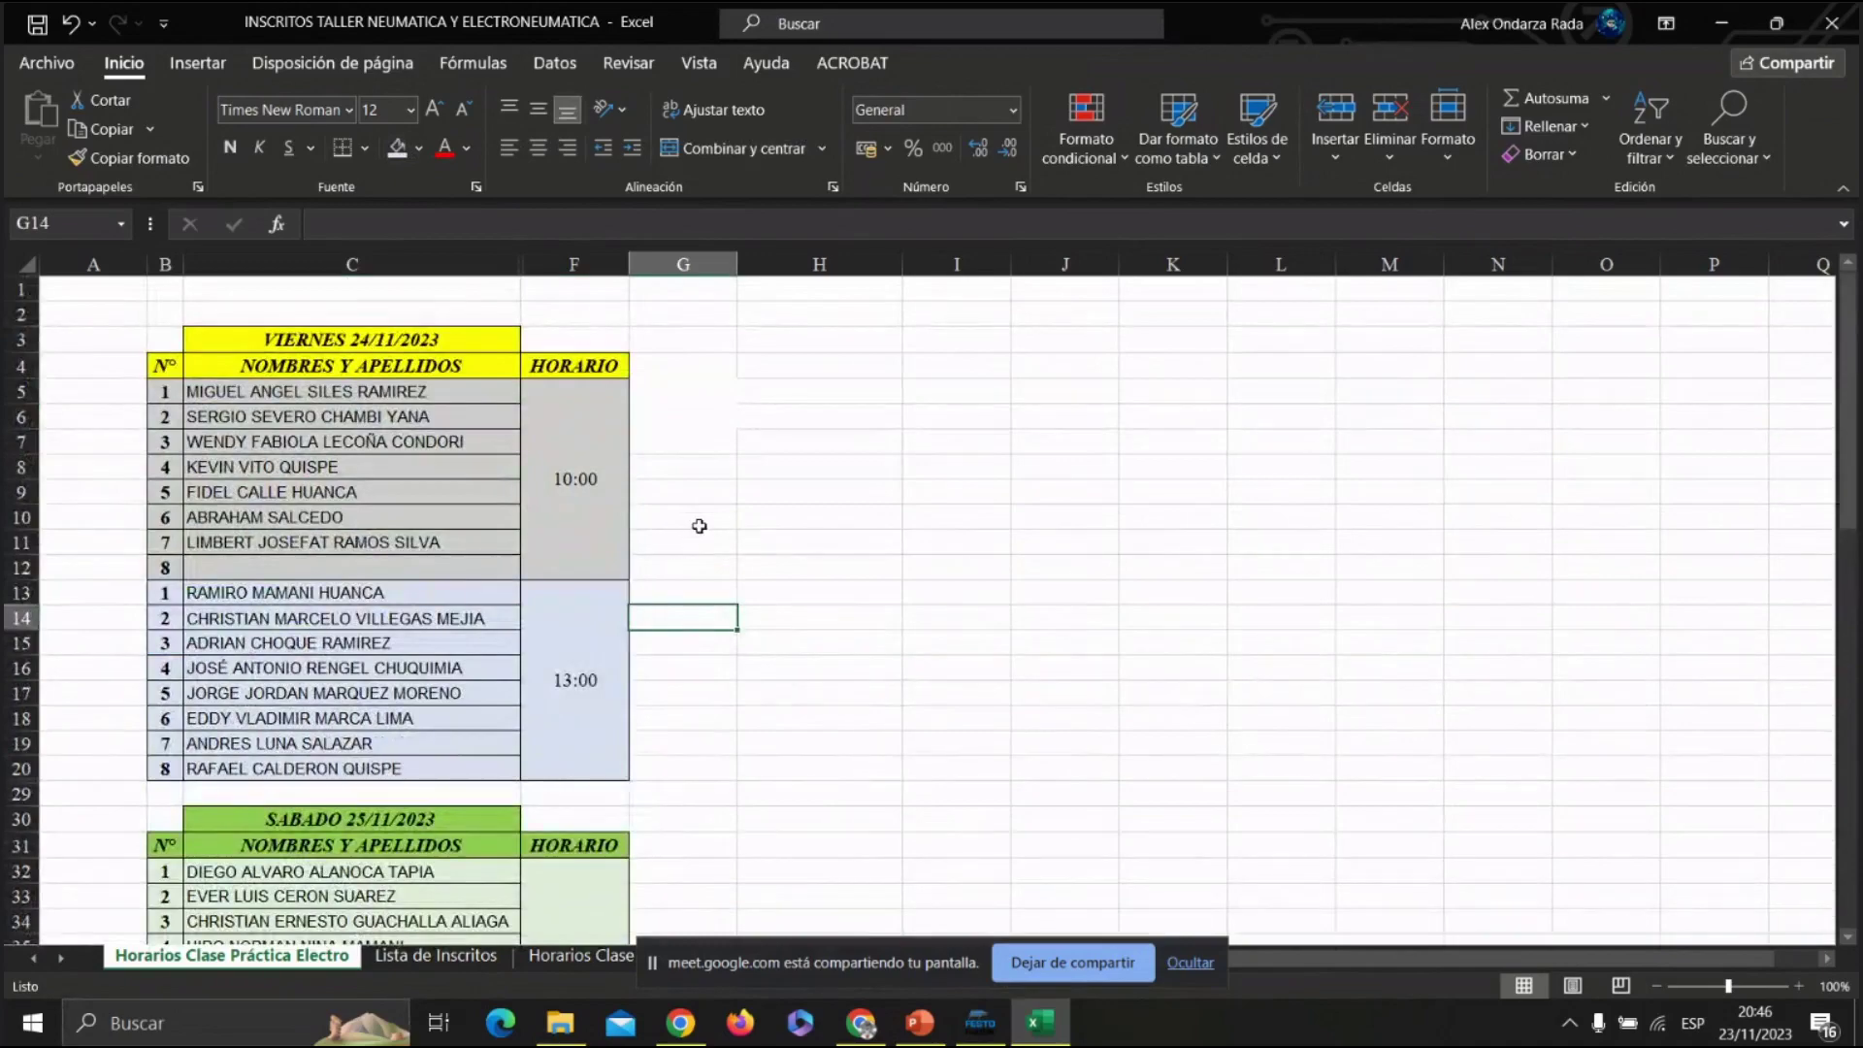
{"action": "scroll", "coordinate": [699, 525], "scroll_direction": "down", "scroll_amount": 10}
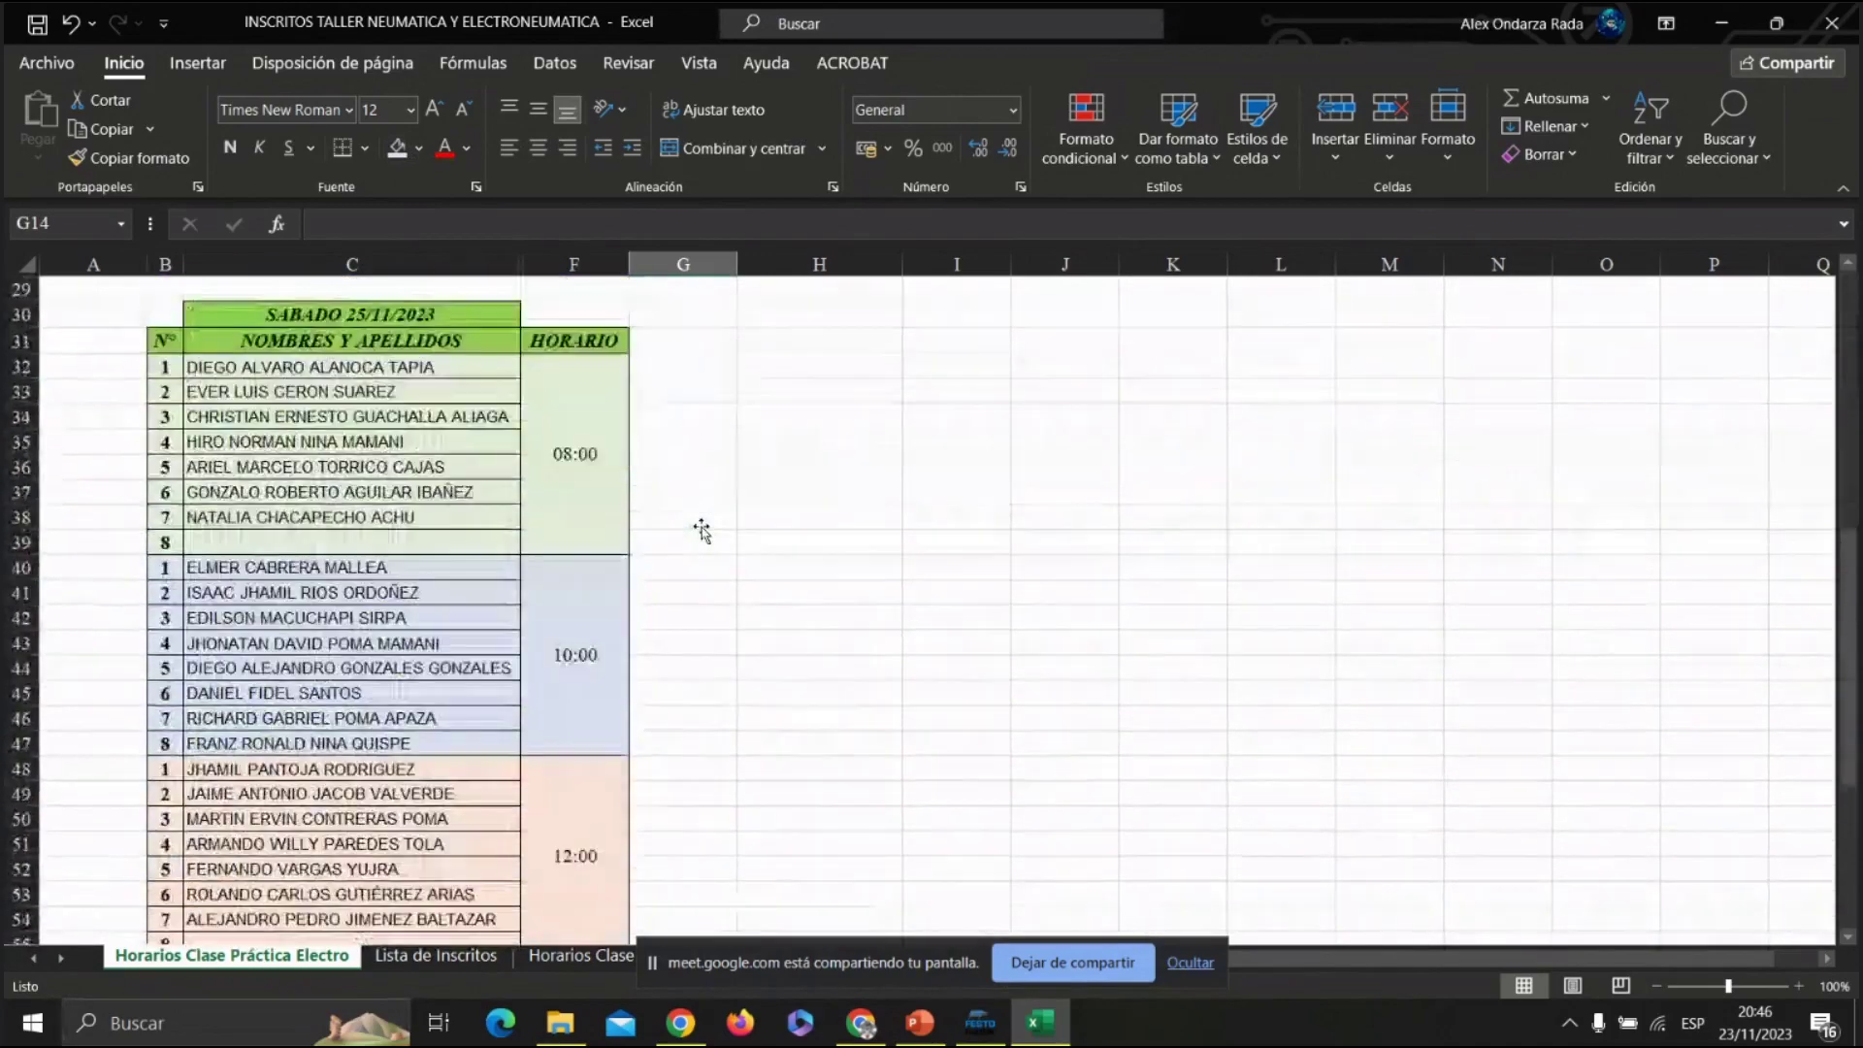
{"action": "scroll", "coordinate": [701, 530], "scroll_direction": "up", "scroll_amount": 10}
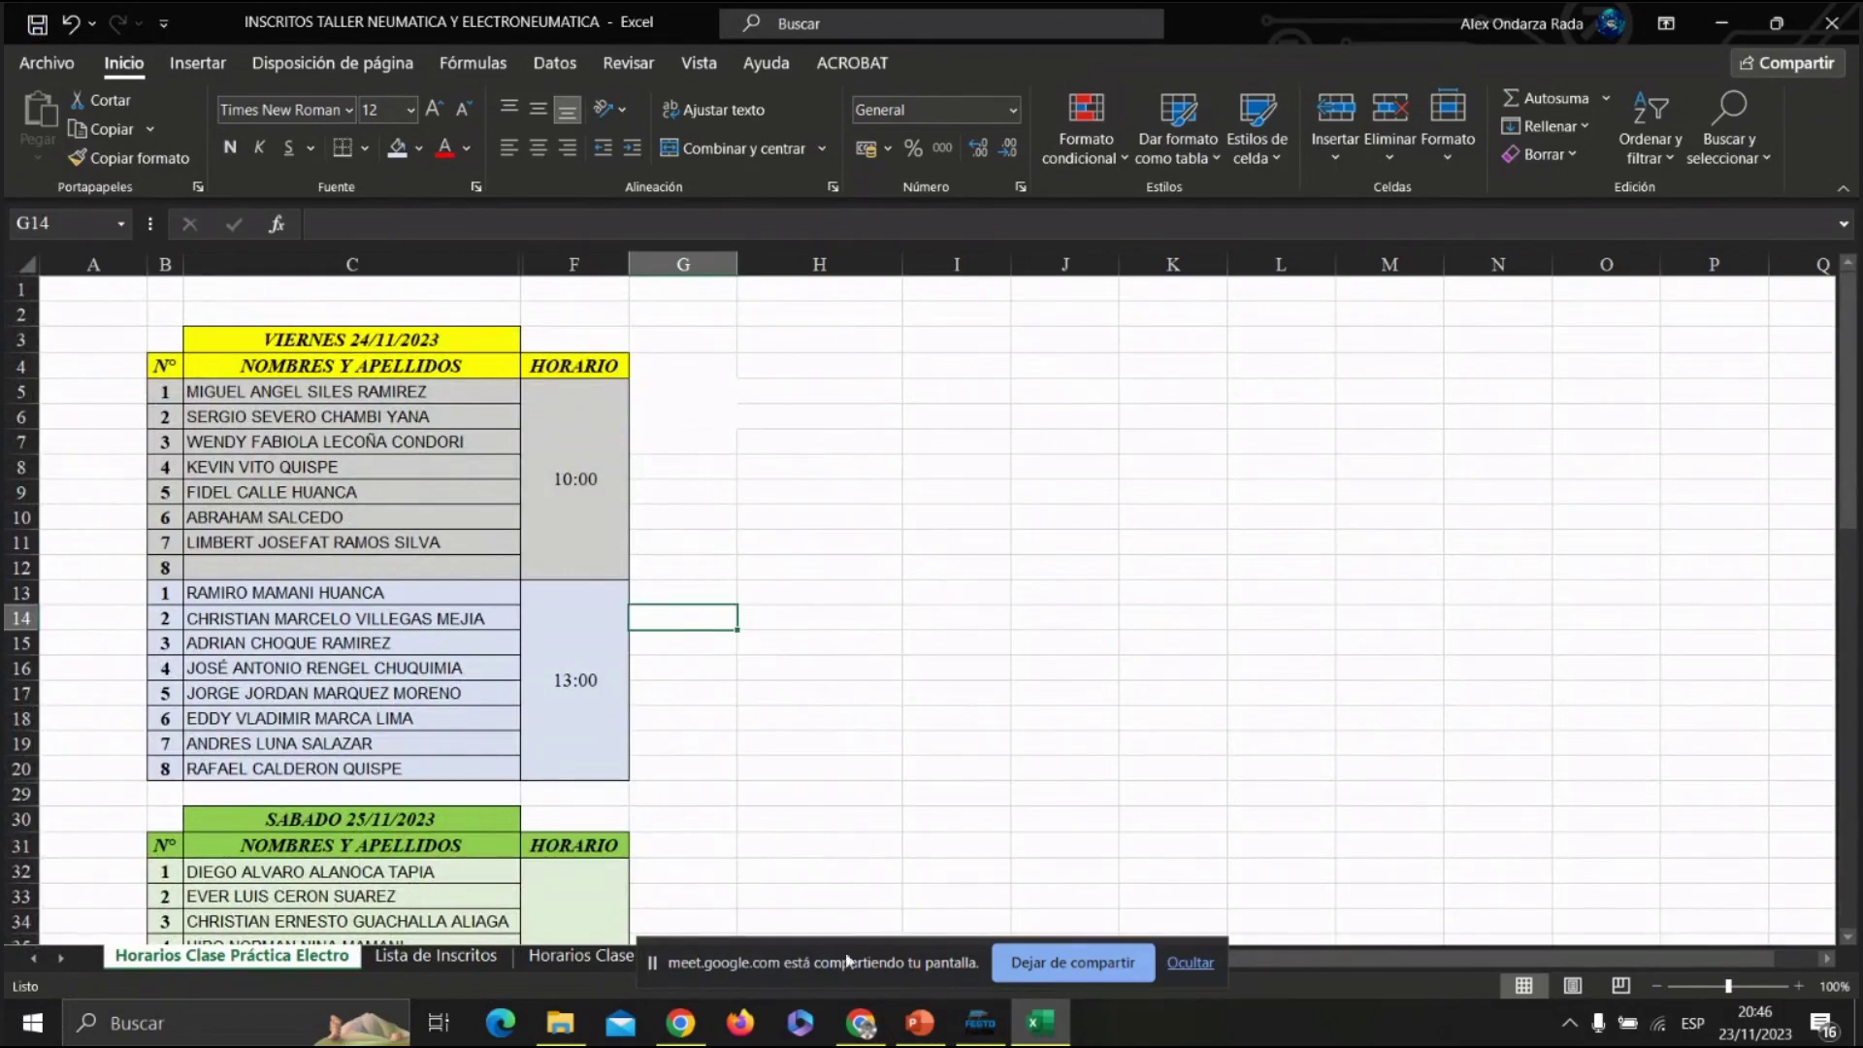
Switch to the Google Meet call in Chrome, hide the screen-sharing notice and lower the system volume to 24.
{"action": "left_click", "coordinate": [873, 1035]}
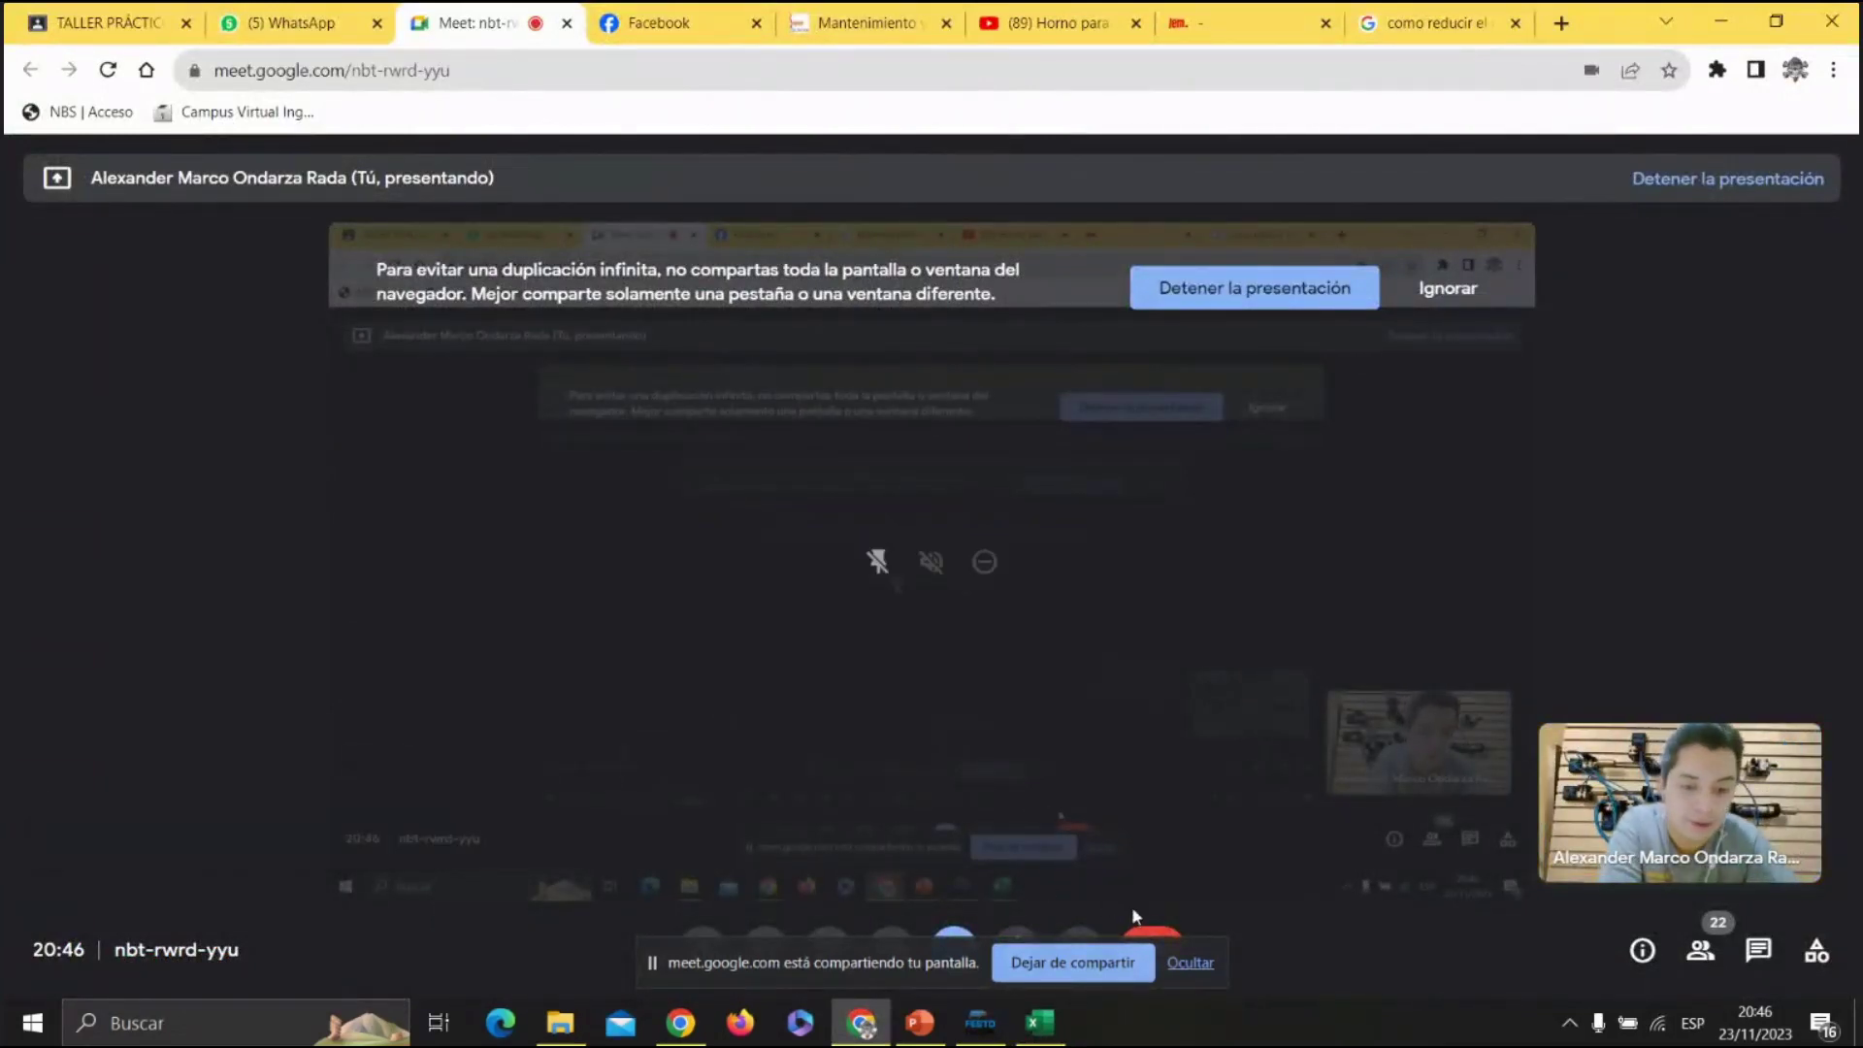
{"action": "left_click", "coordinate": [1189, 963]}
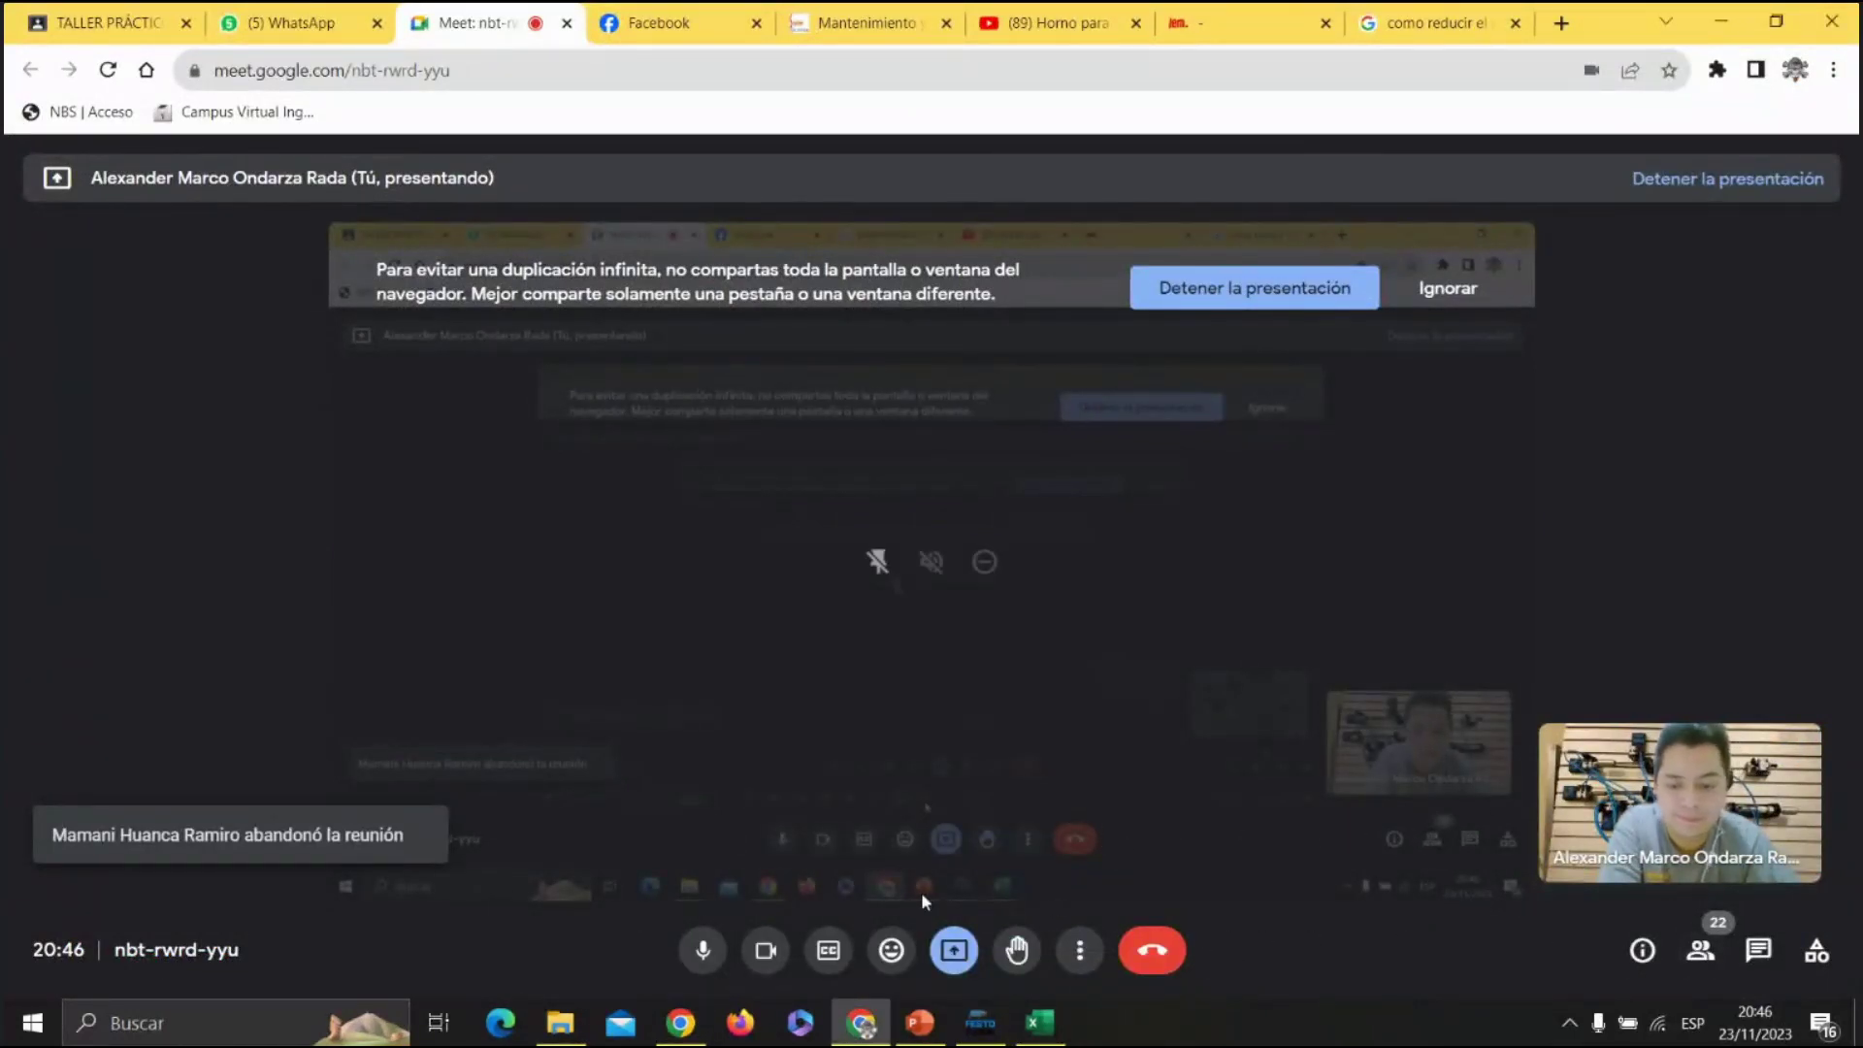
{"action": "key", "text": "XF86AudioLowerVolume"}
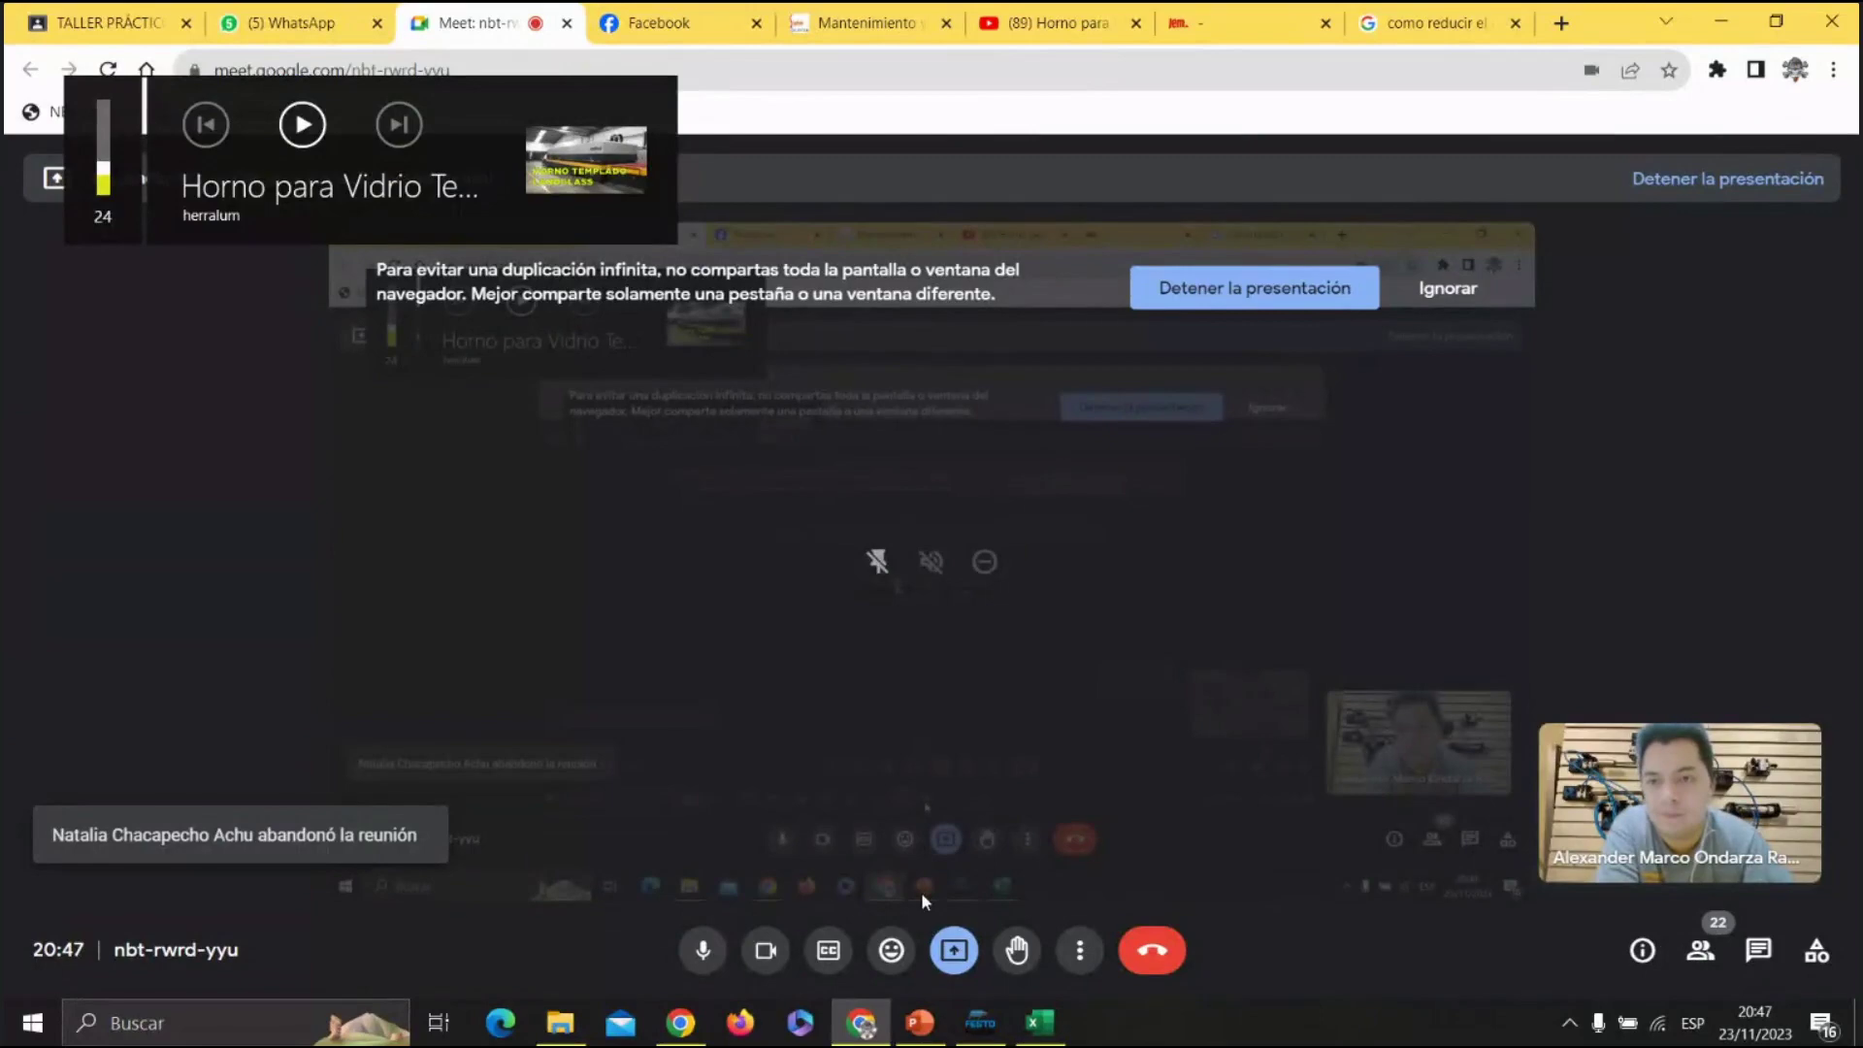
Back in Excel, move Friday's 13:00 slot 4 participant (C16) to Saturday's 08:00 slot 8 (C39) and fill that cell with the group's light green.
{"action": "left_click", "coordinate": [1042, 1025]}
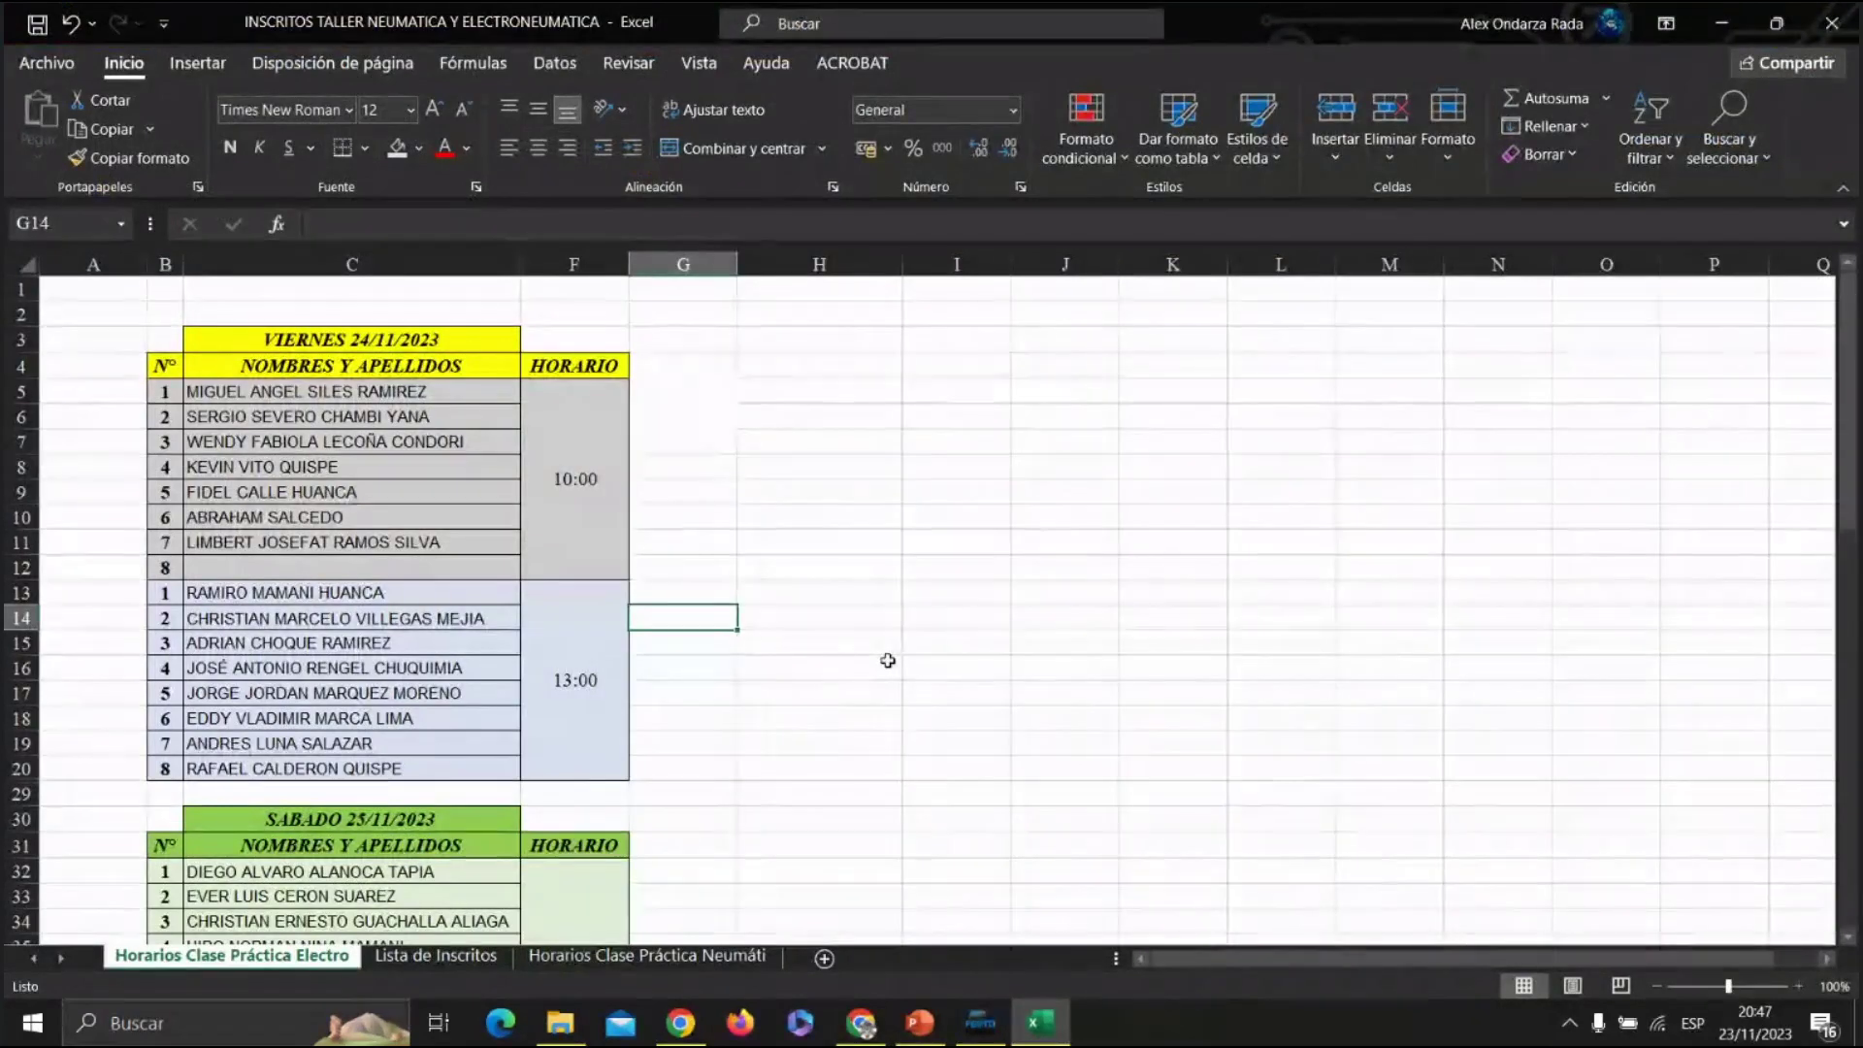
{"action": "scroll", "coordinate": [888, 661], "scroll_direction": "down", "scroll_amount": 6}
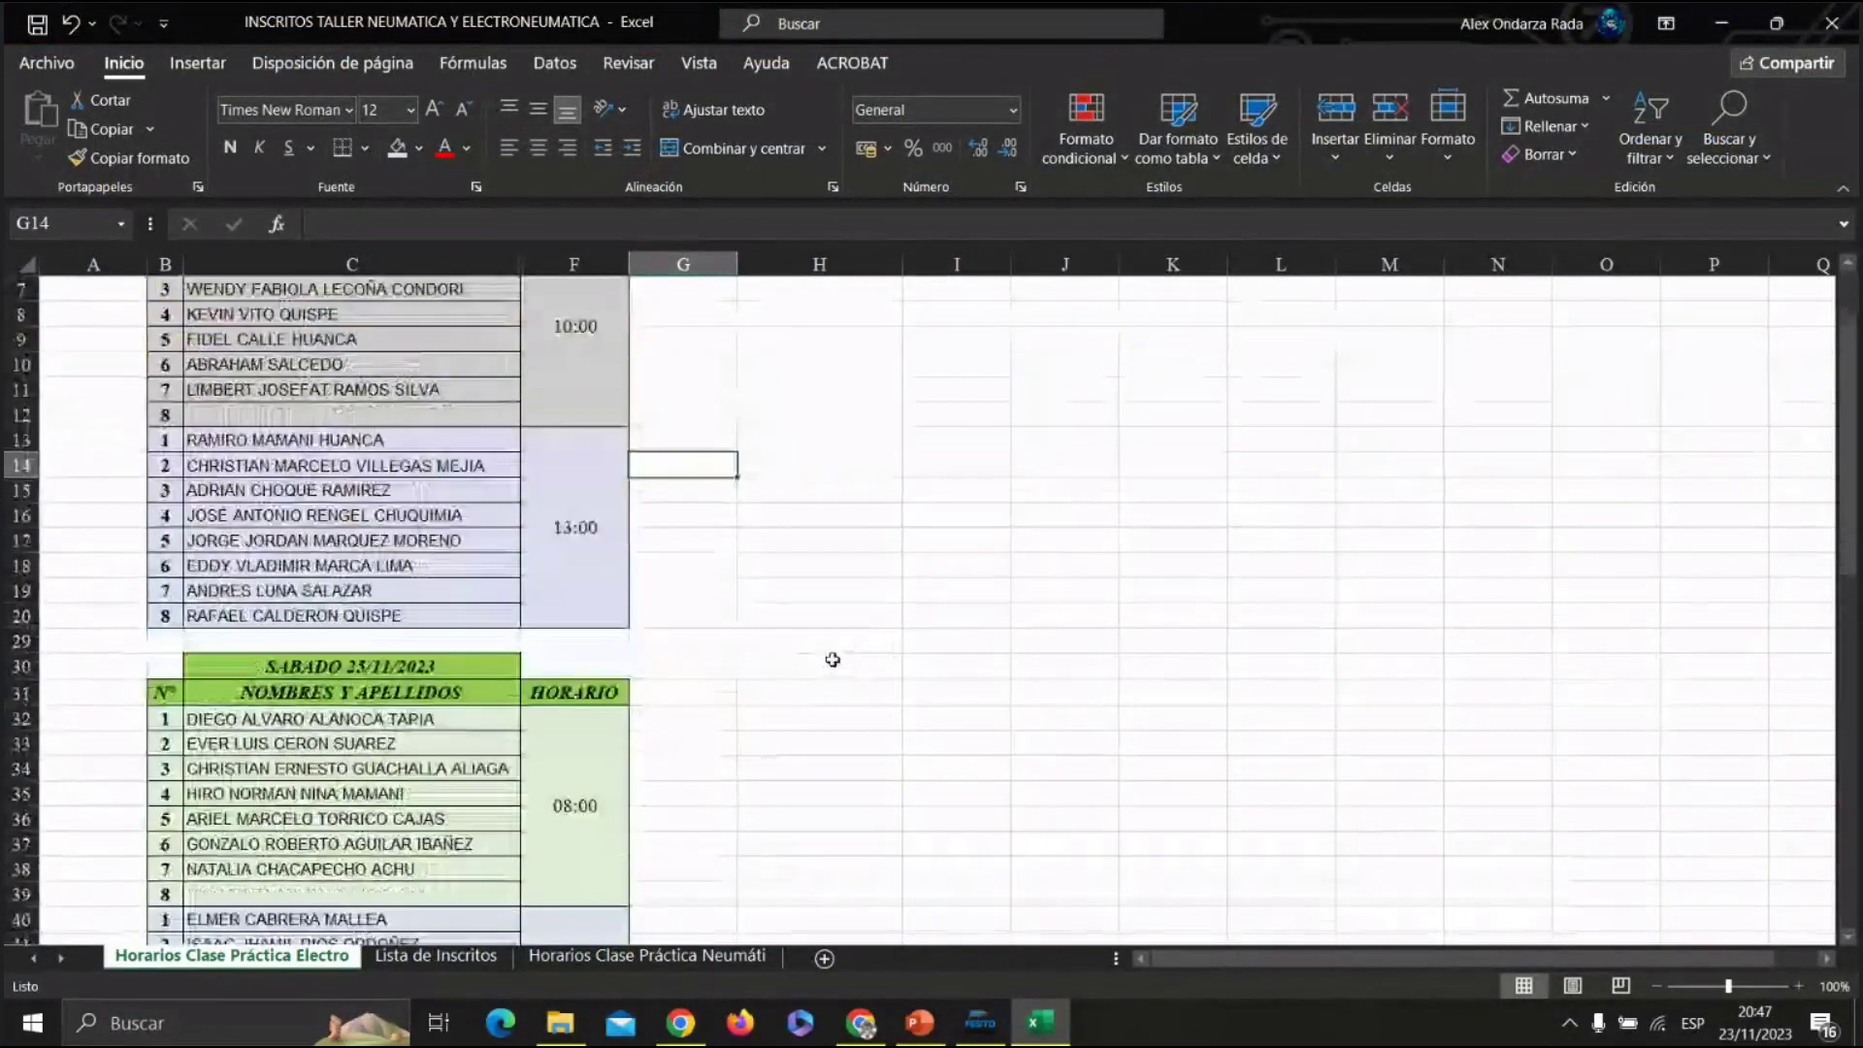
{"action": "scroll", "coordinate": [832, 657], "scroll_direction": "up", "scroll_amount": 4}
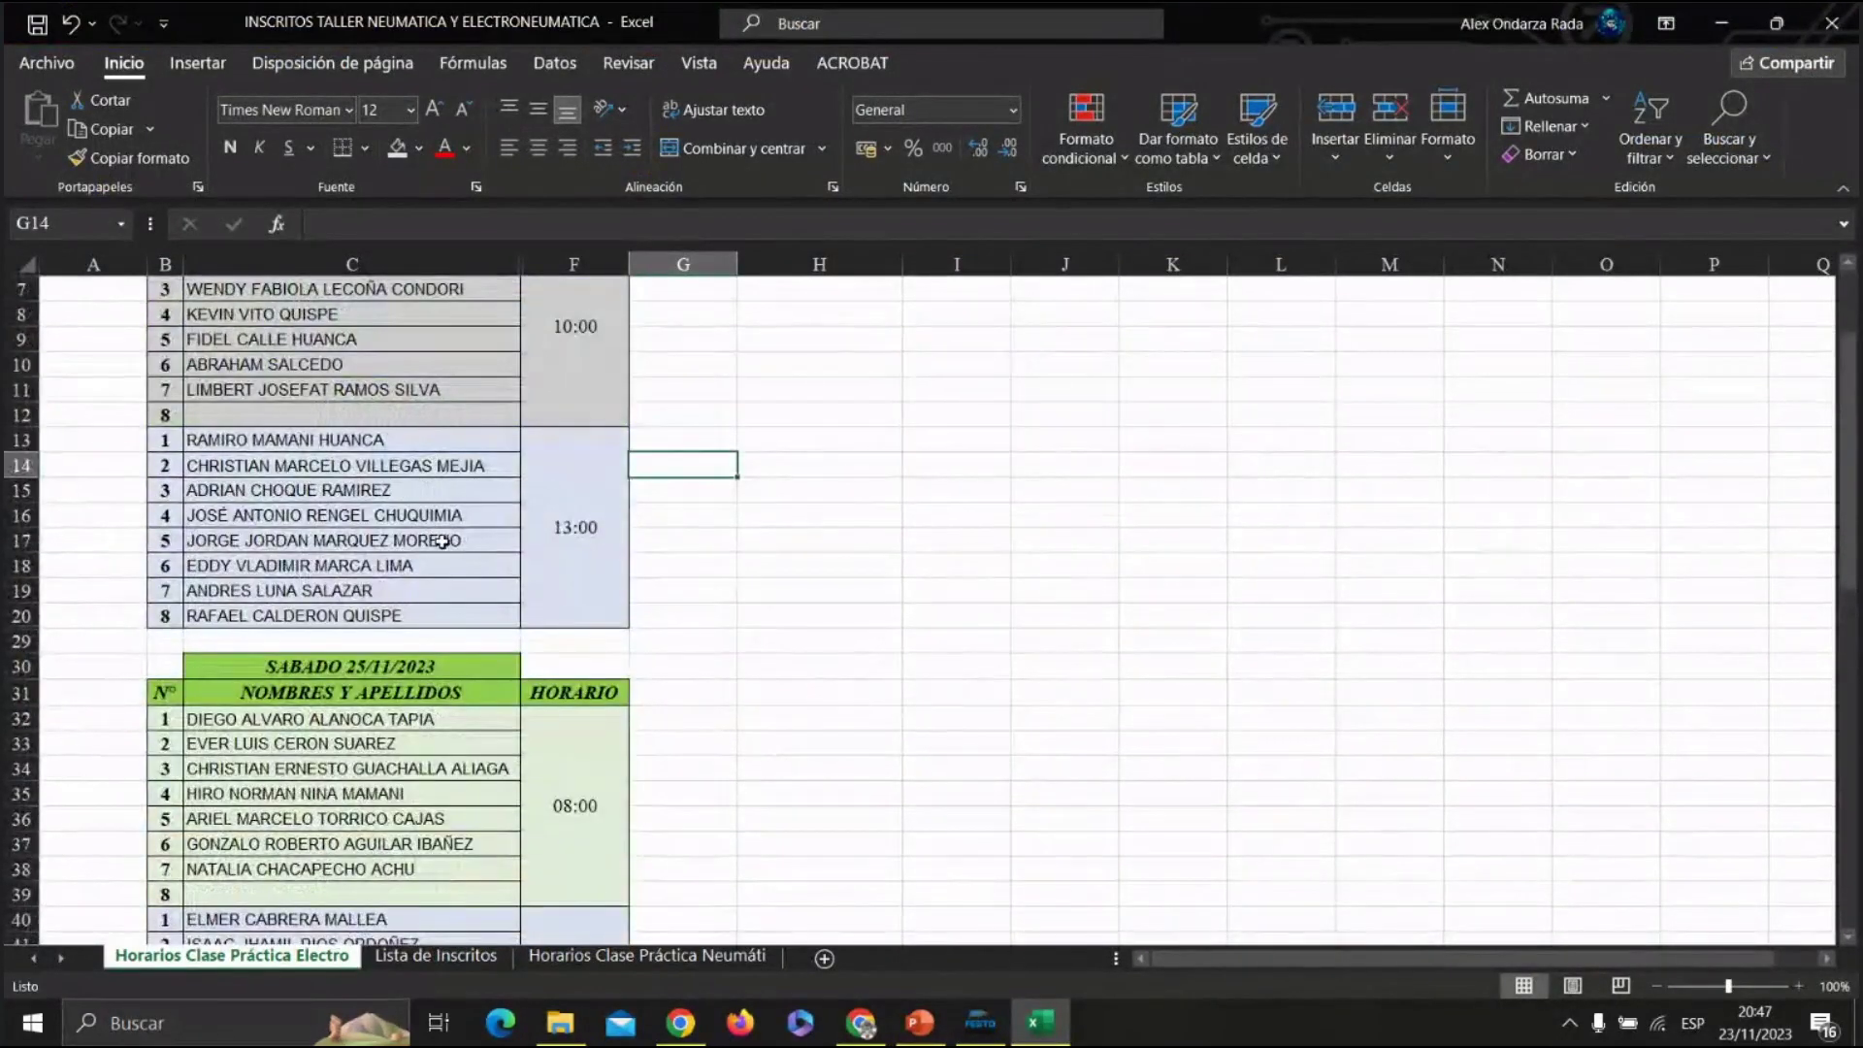
{"action": "left_click", "coordinate": [428, 516]}
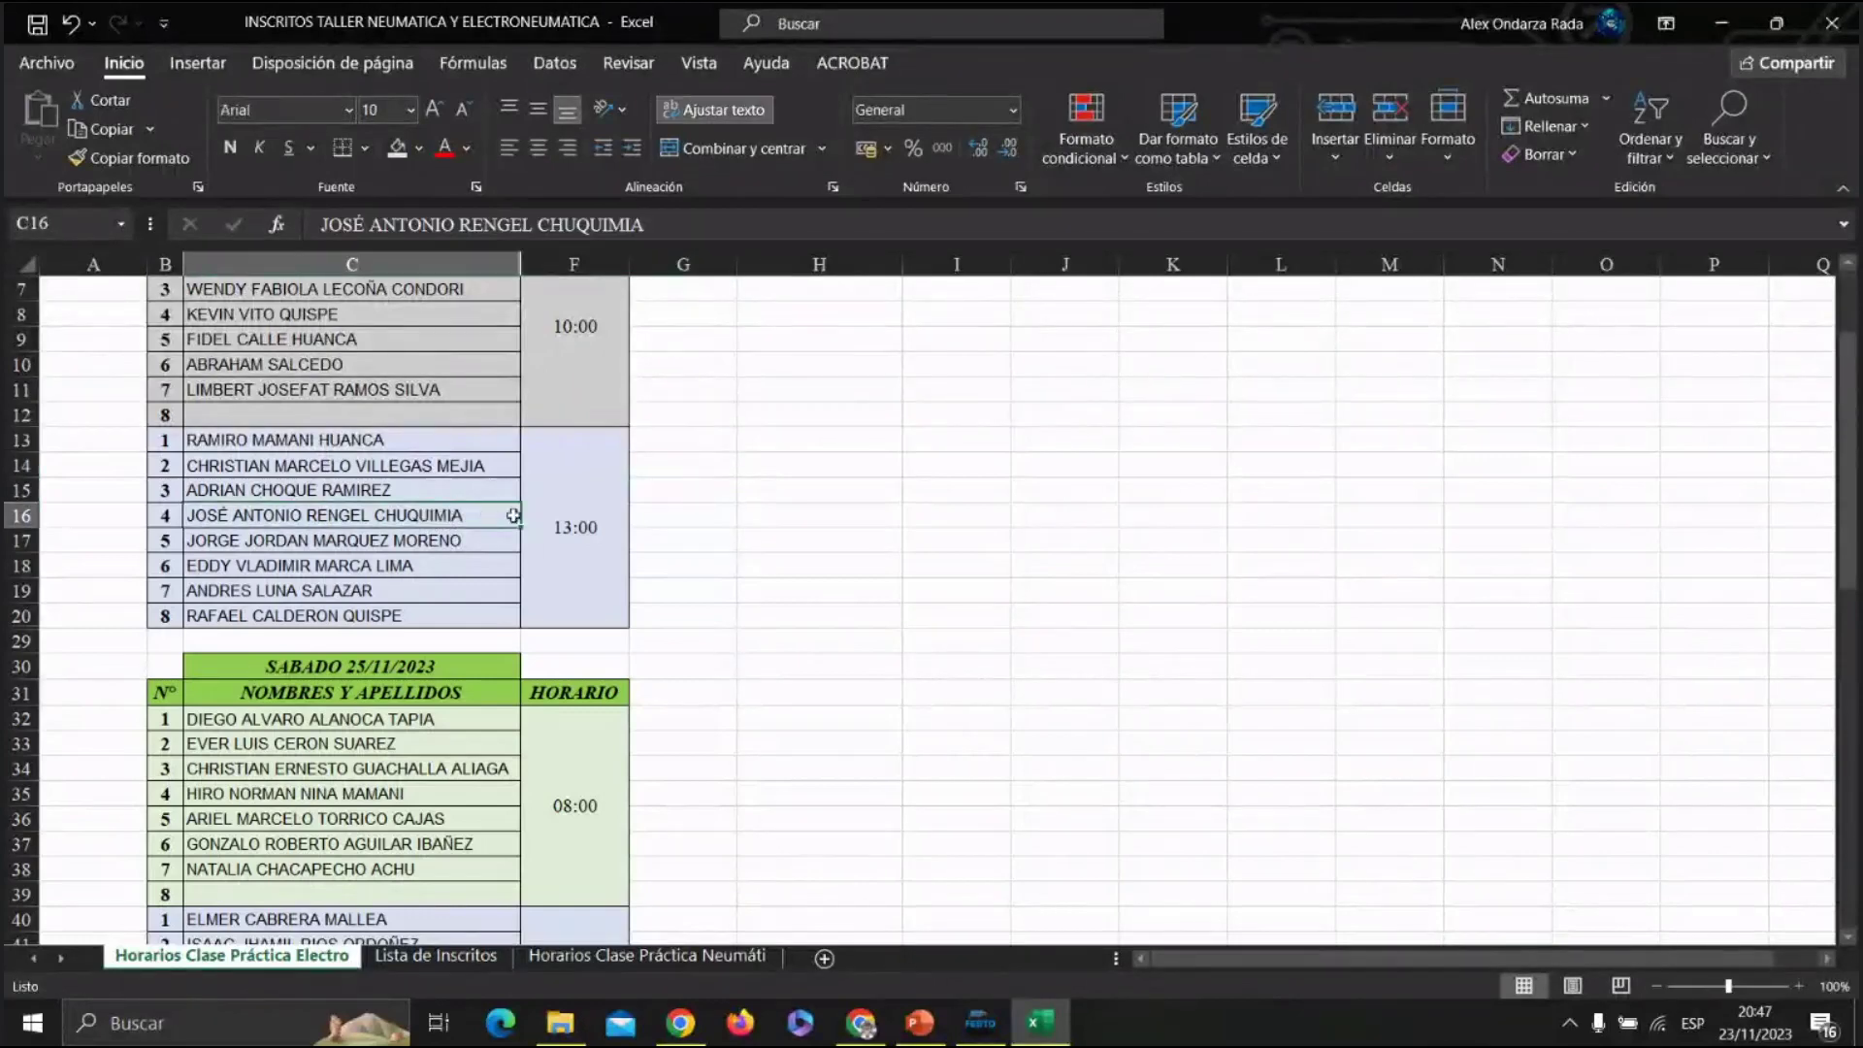
{"action": "key", "text": "ctrl+c"}
{"action": "scroll", "coordinate": [731, 574], "scroll_direction": "down", "scroll_amount": 5}
{"action": "scroll", "coordinate": [733, 575], "scroll_direction": "down", "scroll_amount": 1}
{"action": "scroll", "coordinate": [733, 576], "scroll_direction": "up", "scroll_amount": 1}
{"action": "left_click", "coordinate": [441, 541]}
{"action": "key", "text": "Return"}
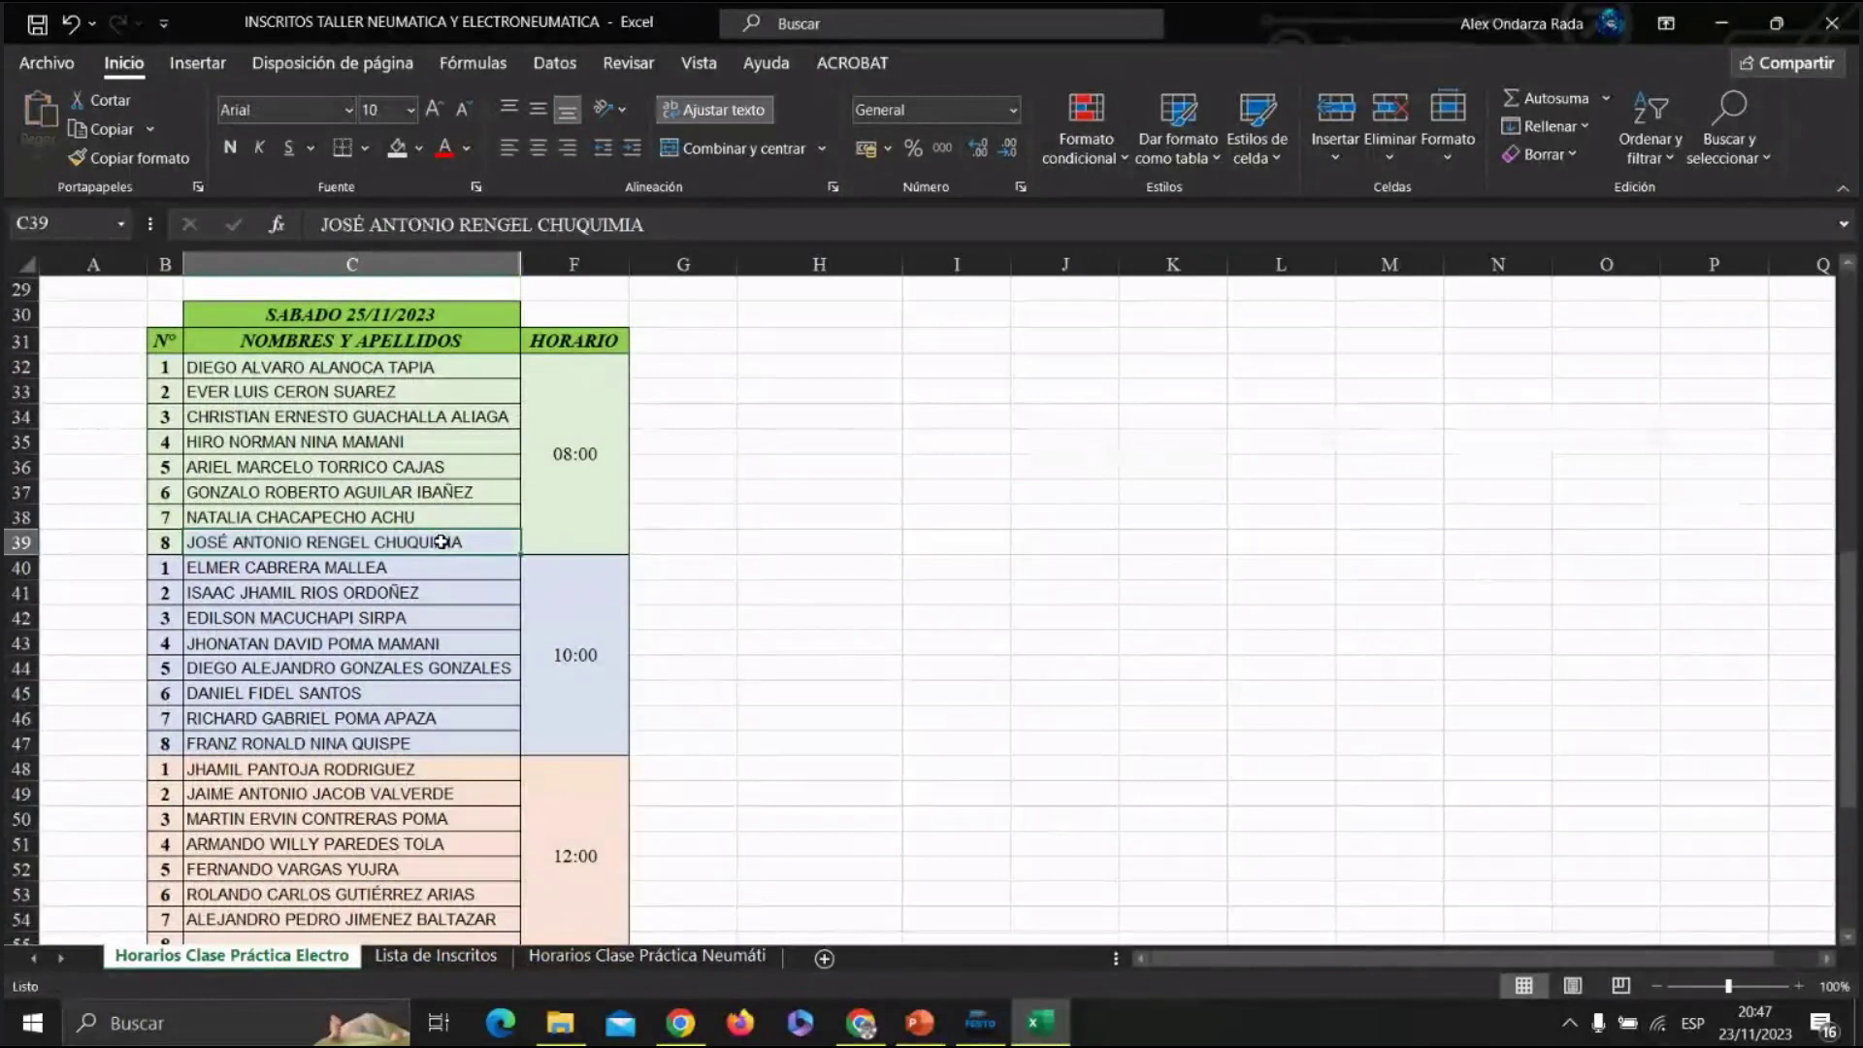
{"action": "left_click", "coordinate": [422, 153]}
{"action": "left_click", "coordinate": [427, 412]}
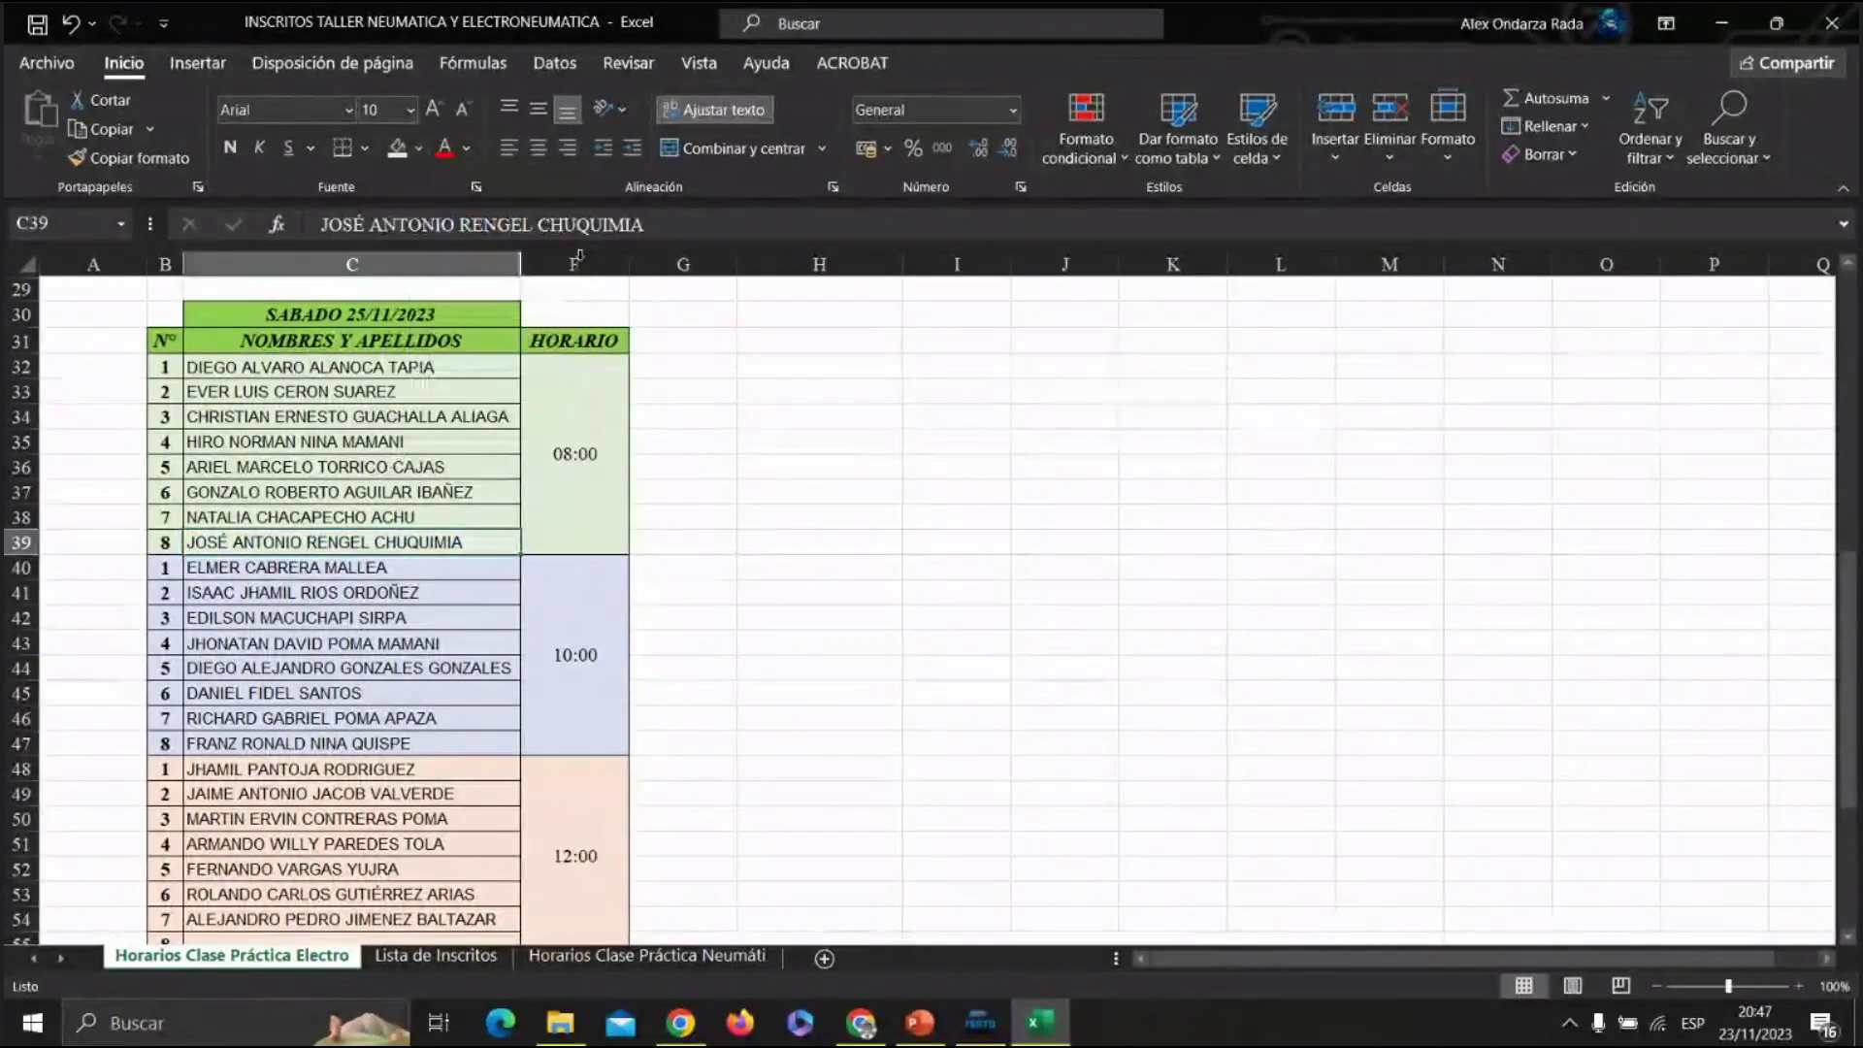
Close the gap at slot 4 of Friday's 13:00 group by moving C17:C20 up to C16:C19, and switch to the Google Meet call.
{"action": "scroll", "coordinate": [790, 495], "scroll_direction": "up", "scroll_amount": 5}
{"action": "left_click", "coordinate": [443, 490]}
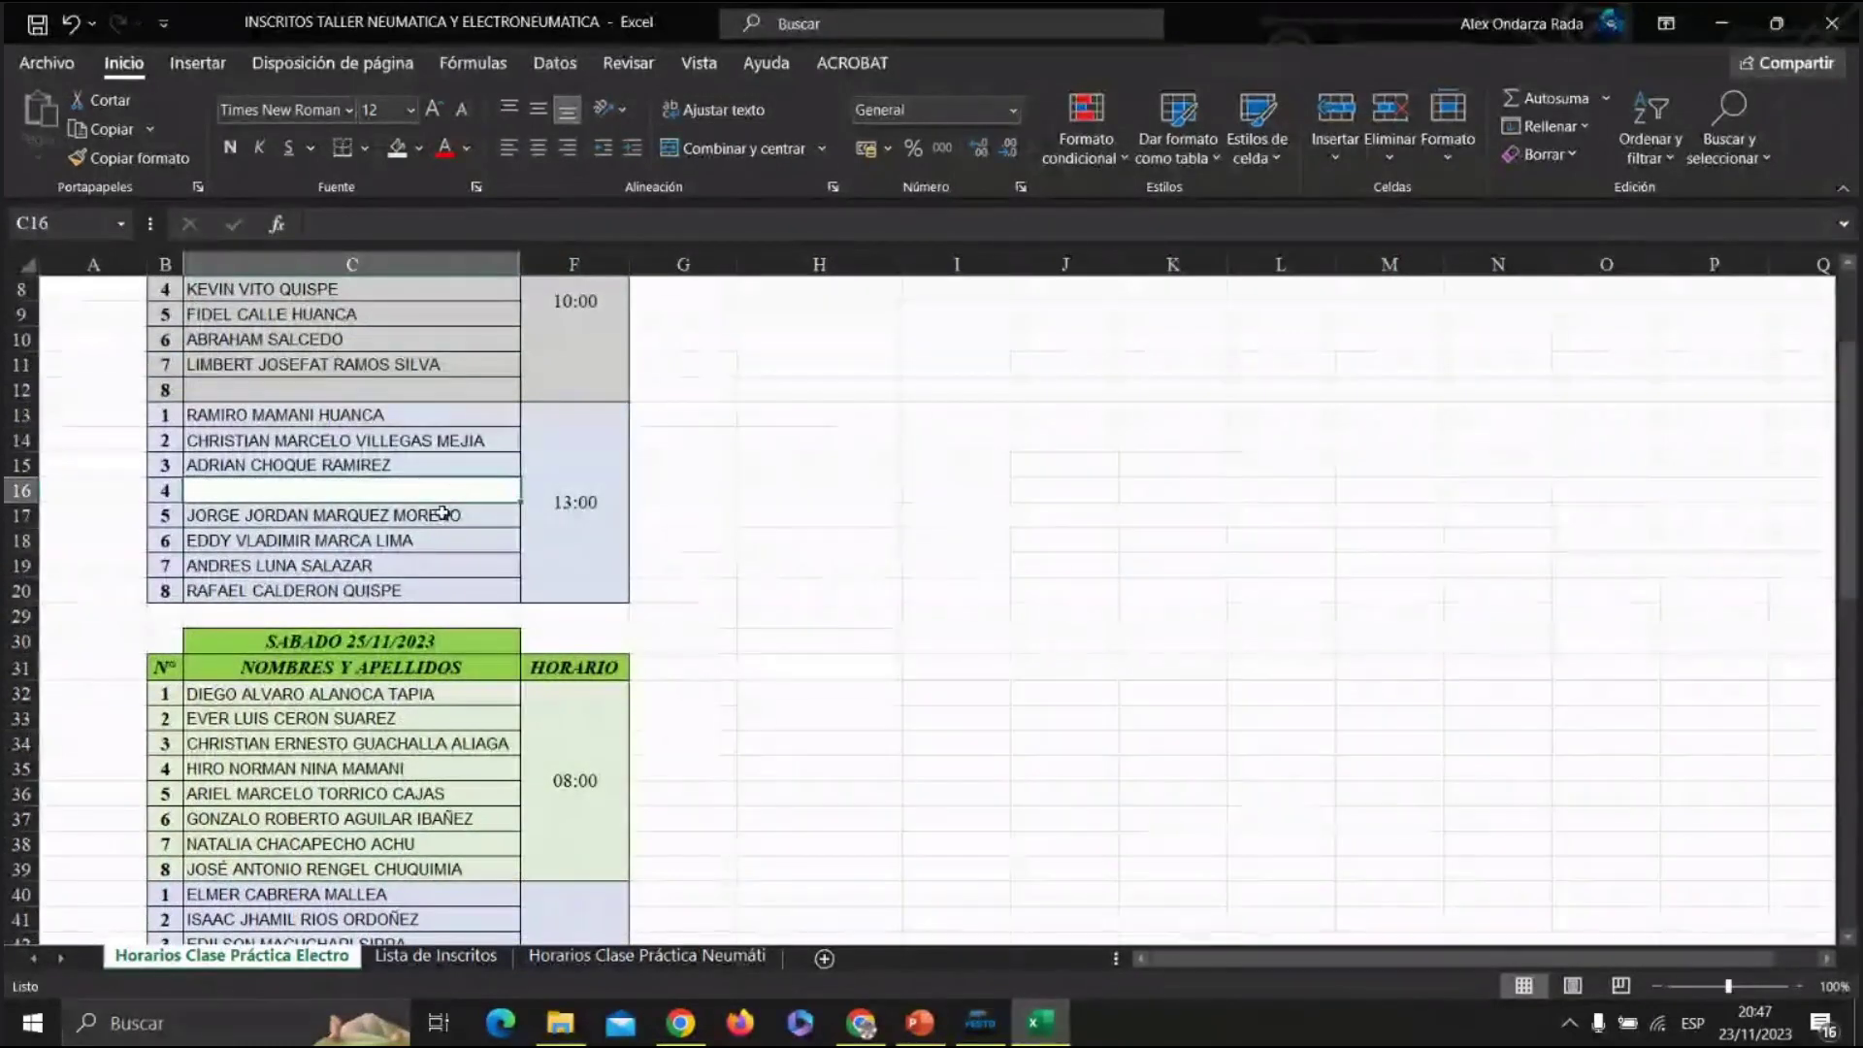
{"action": "left_click_drag", "start_coordinate": [443, 513], "coordinate": [439, 586]}
{"action": "left_click_drag", "start_coordinate": [446, 504], "coordinate": [446, 492]}
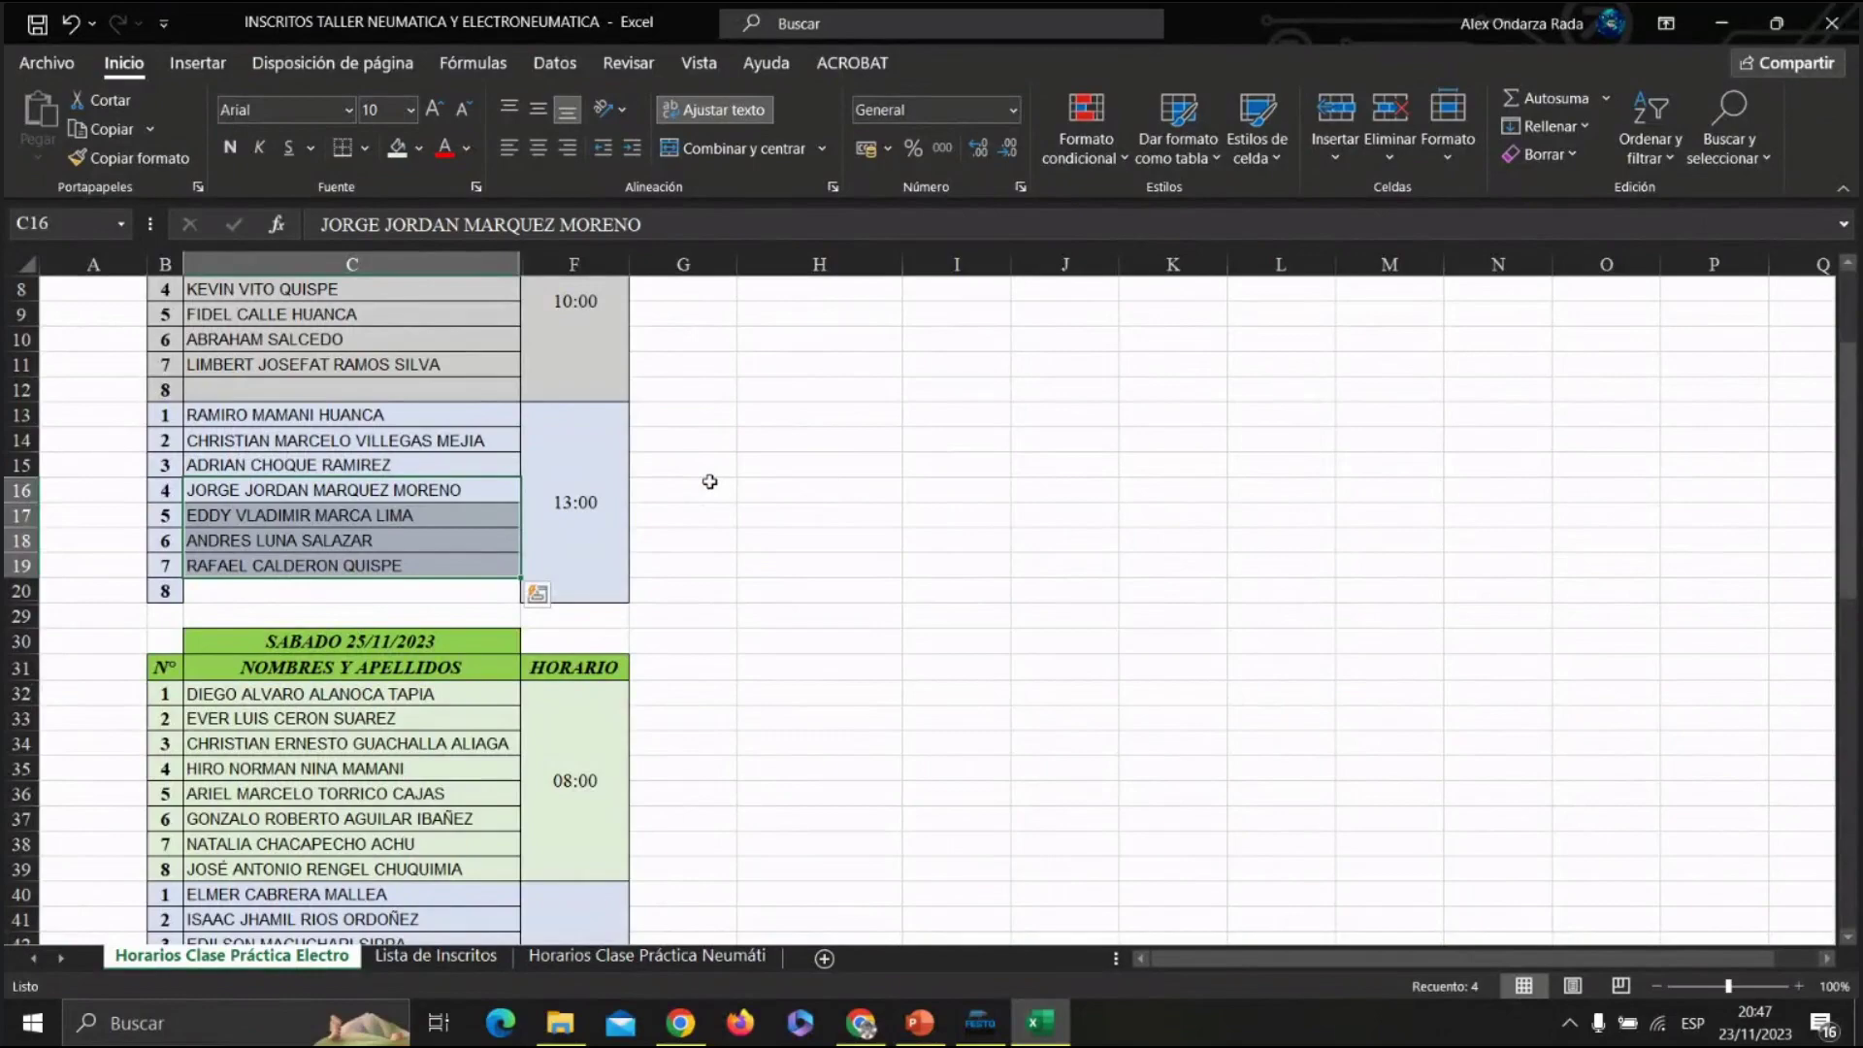
{"action": "scroll", "coordinate": [589, 443], "scroll_direction": "up", "scroll_amount": 2}
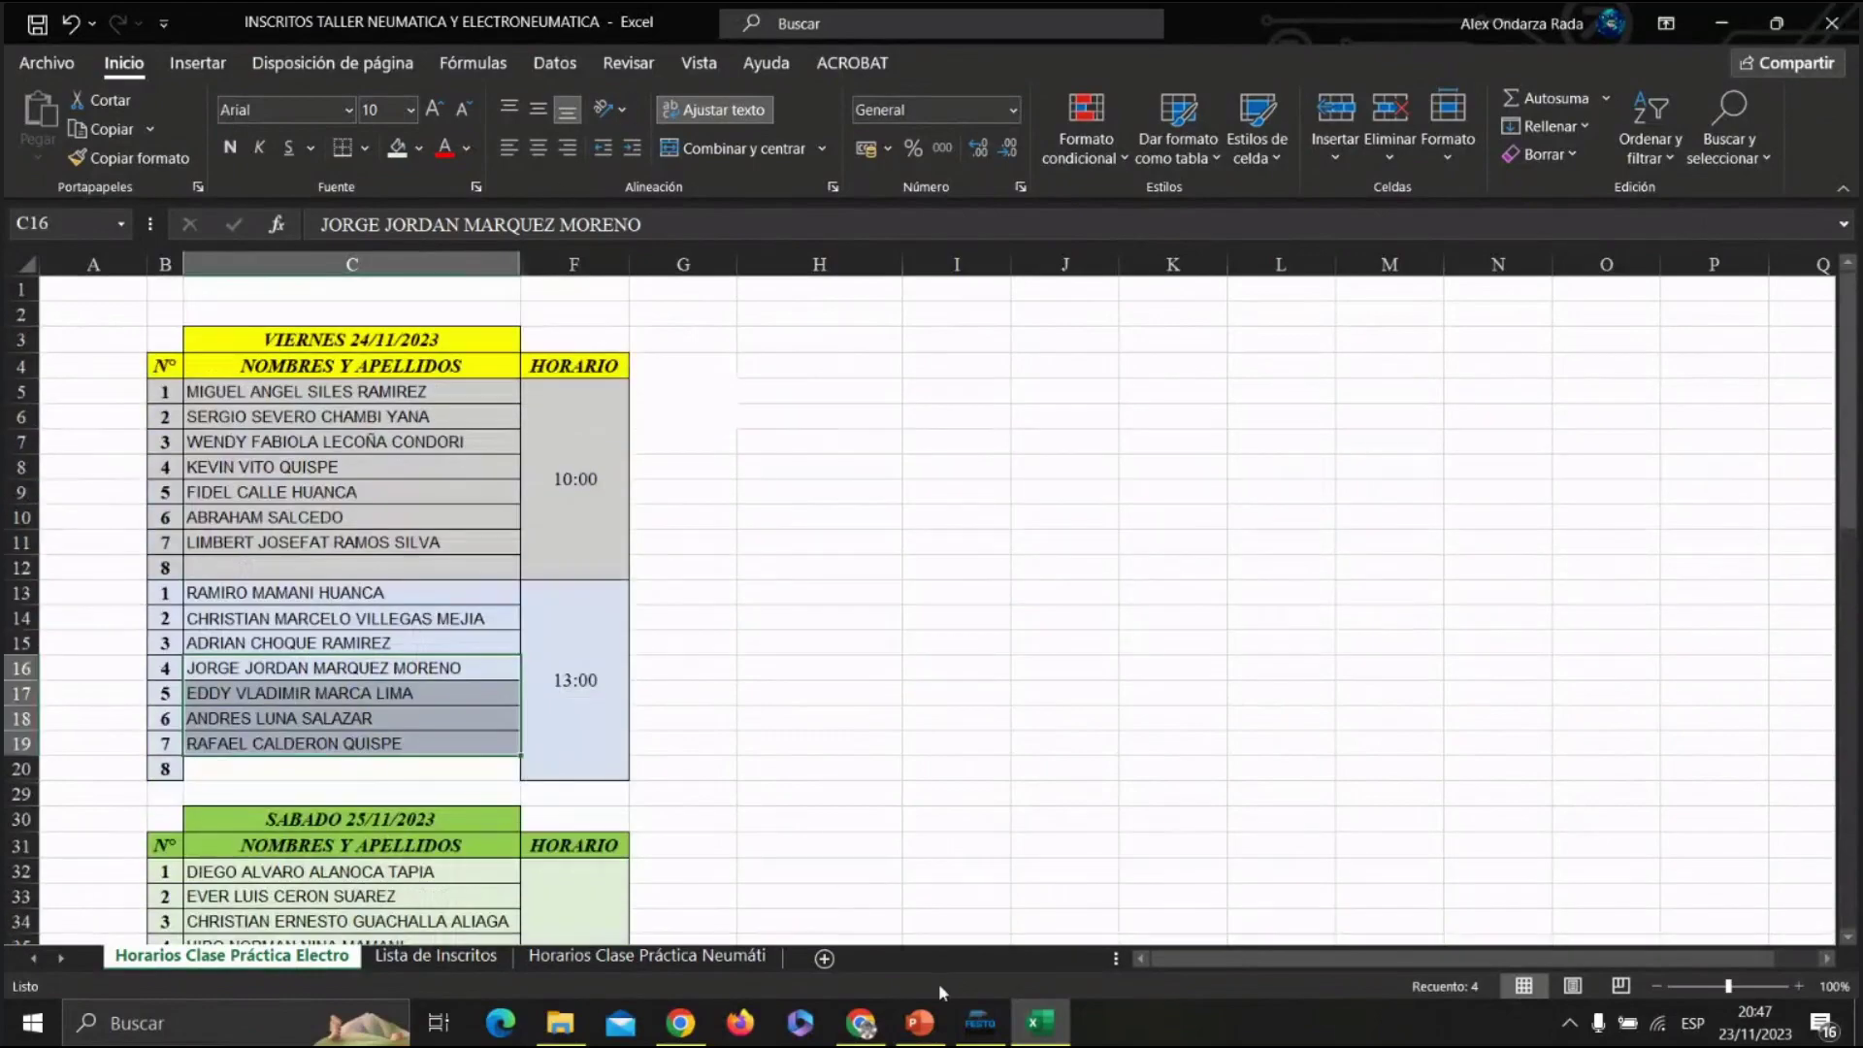
{"action": "left_click", "coordinate": [888, 1023]}
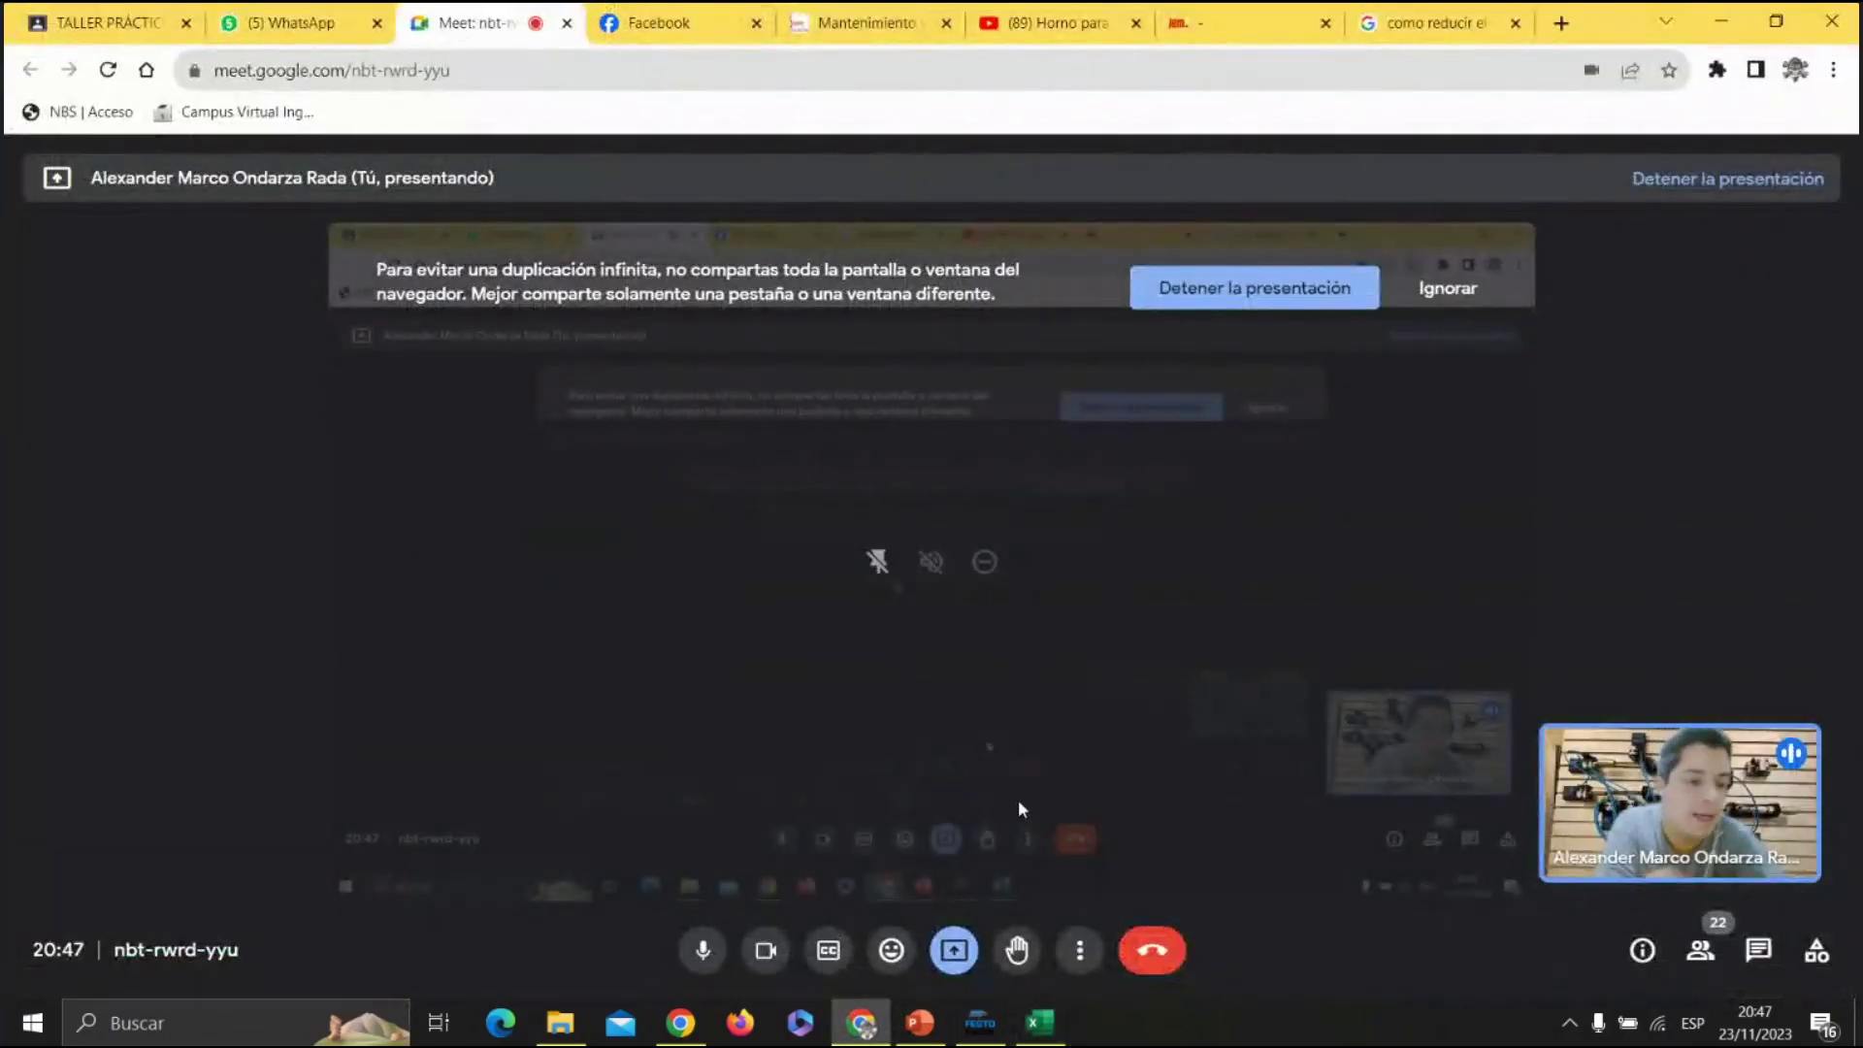